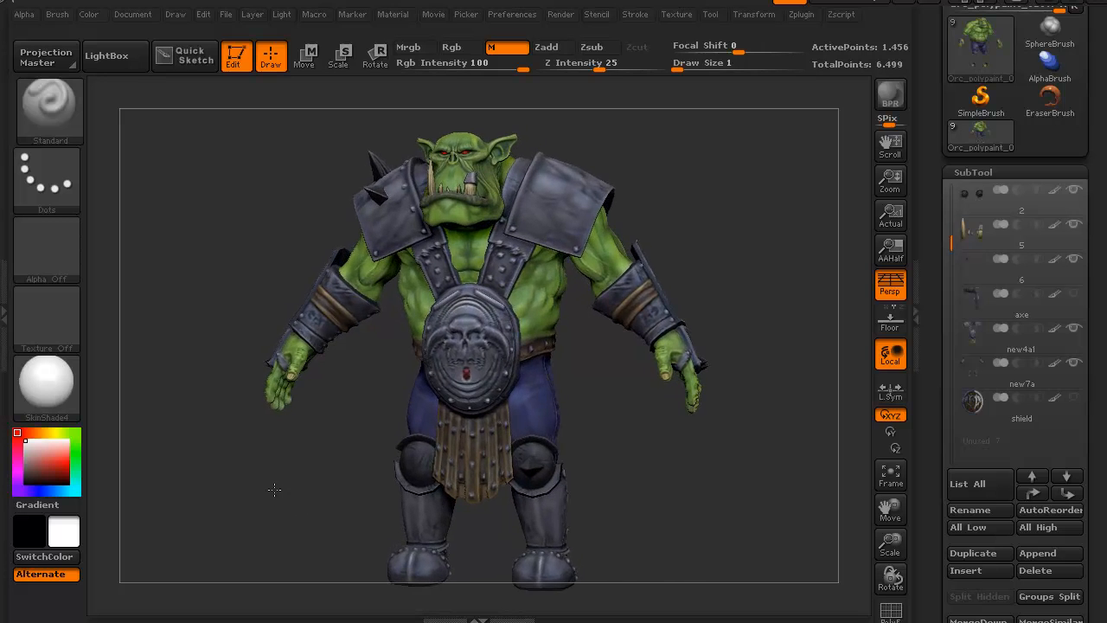
# Toggle the visibility of subtools 2, new4a1 and new7a off and back on to review the orc's armor pieces.
pyautogui.moveTo(284, 534); pyautogui.dragTo(231, 507)
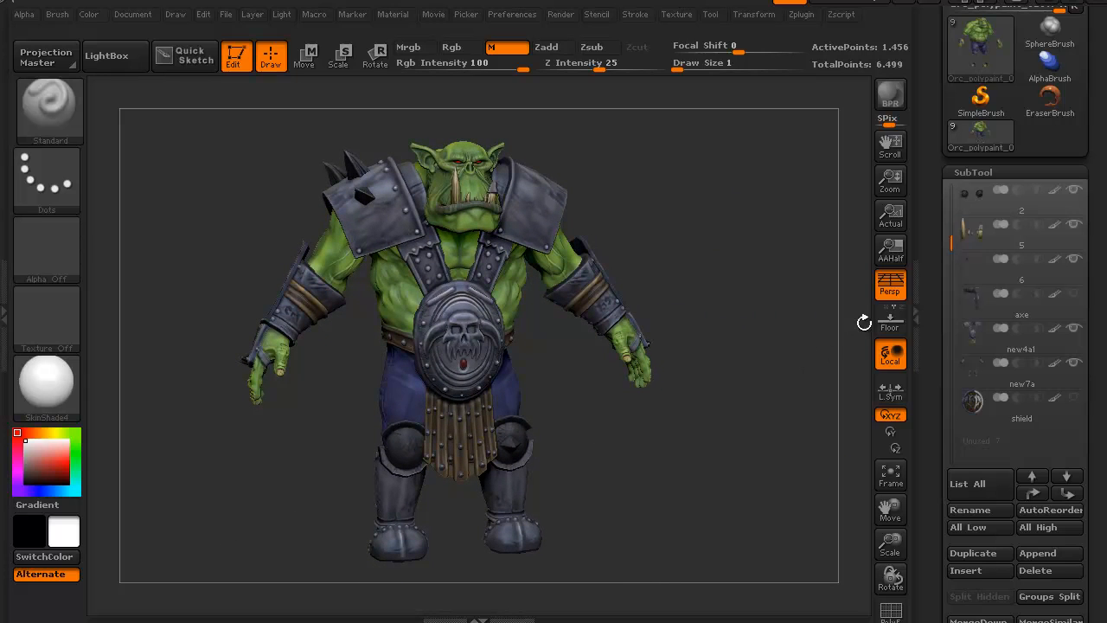
pyautogui.moveTo(948, 236); pyautogui.dragTo(946, 179)
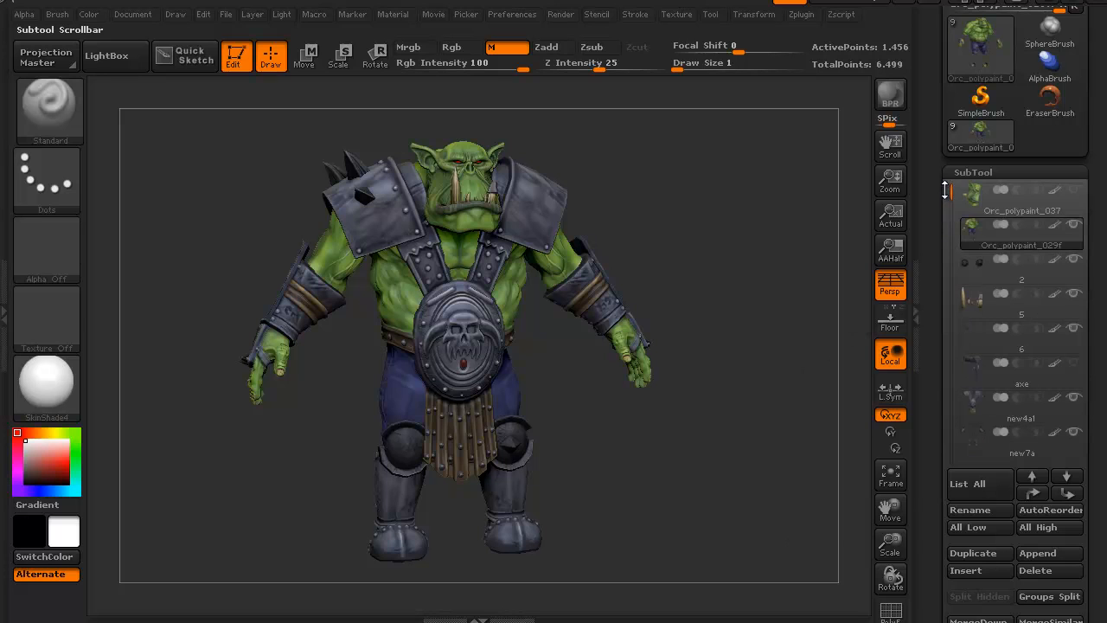
pyautogui.click(1077, 261)
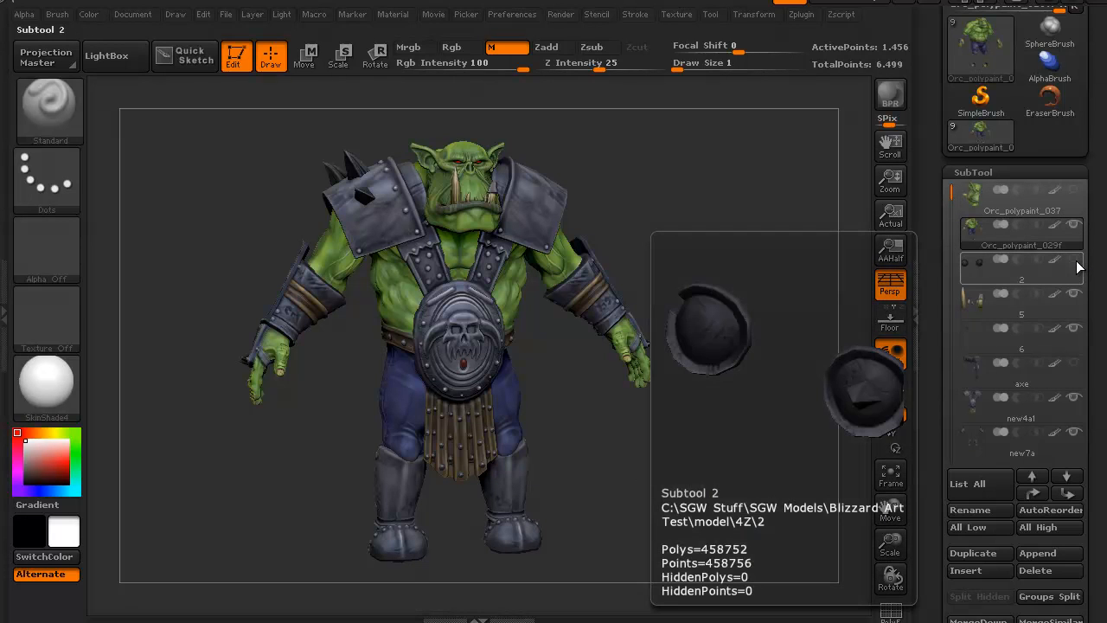
pyautogui.click(1077, 262)
pyautogui.moveTo(1072, 359)
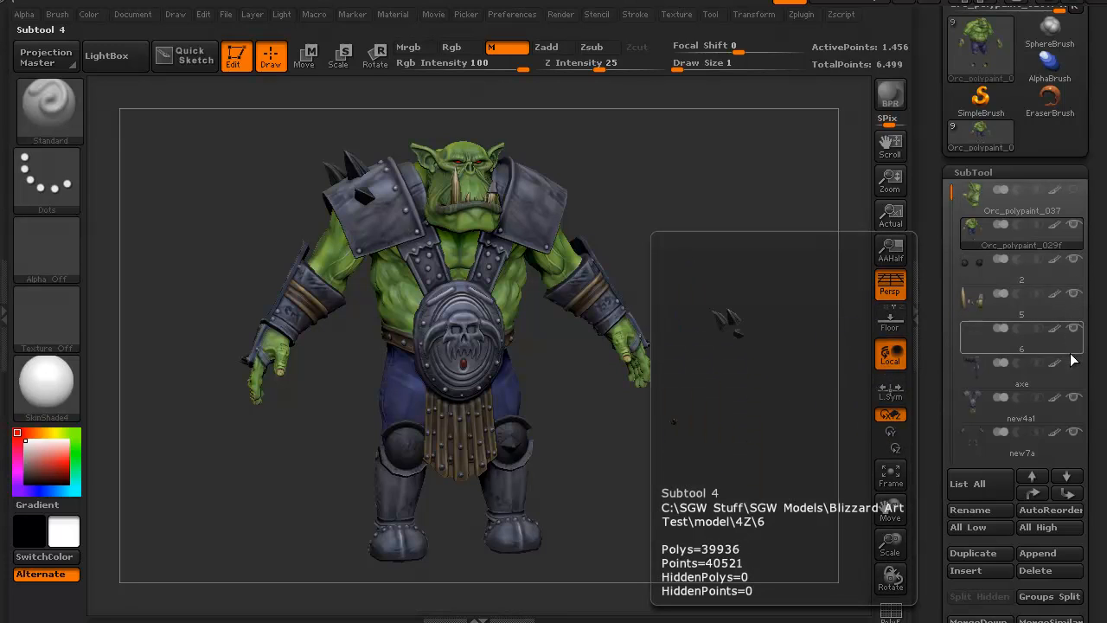
pyautogui.click(1077, 402)
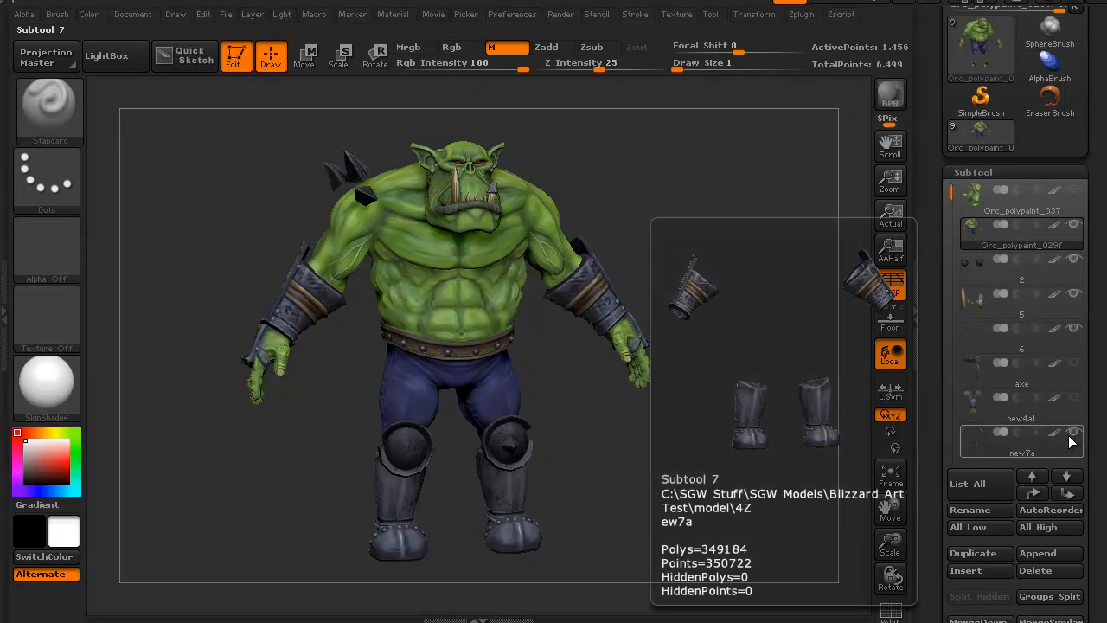
pyautogui.click(1076, 433)
pyautogui.click(1075, 432)
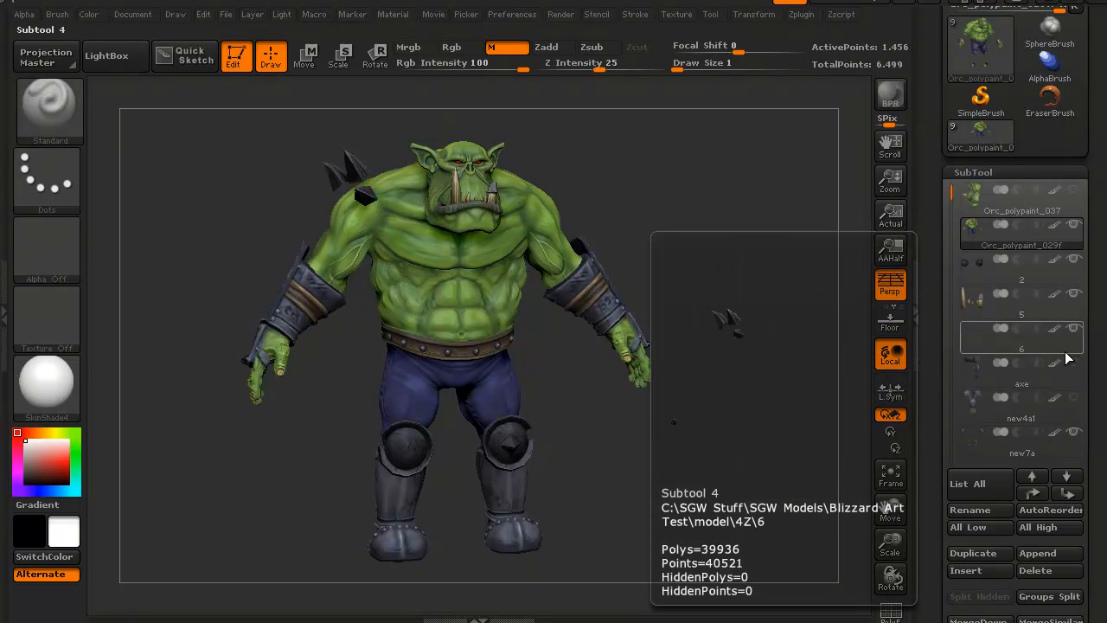
pyautogui.click(1075, 397)
# Display the axe and shield subtools with the orc for review, and hide the shield again.
pyautogui.click(1074, 363)
pyautogui.moveTo(171, 509); pyautogui.dragTo(217, 508)
pyautogui.moveTo(951, 207); pyautogui.dragTo(954, 352)
pyautogui.click(1074, 293)
pyautogui.moveTo(700, 551); pyautogui.dragTo(582, 384)
pyautogui.moveTo(593, 560); pyautogui.dragTo(631, 558)
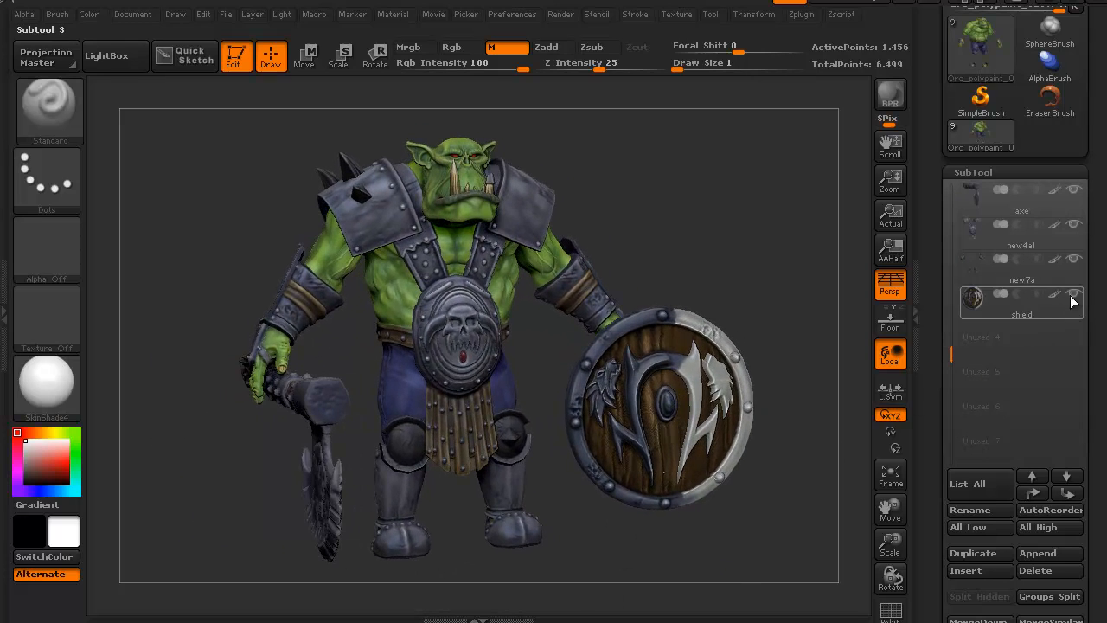
pyautogui.click(1021, 264)
pyautogui.click(1074, 293)
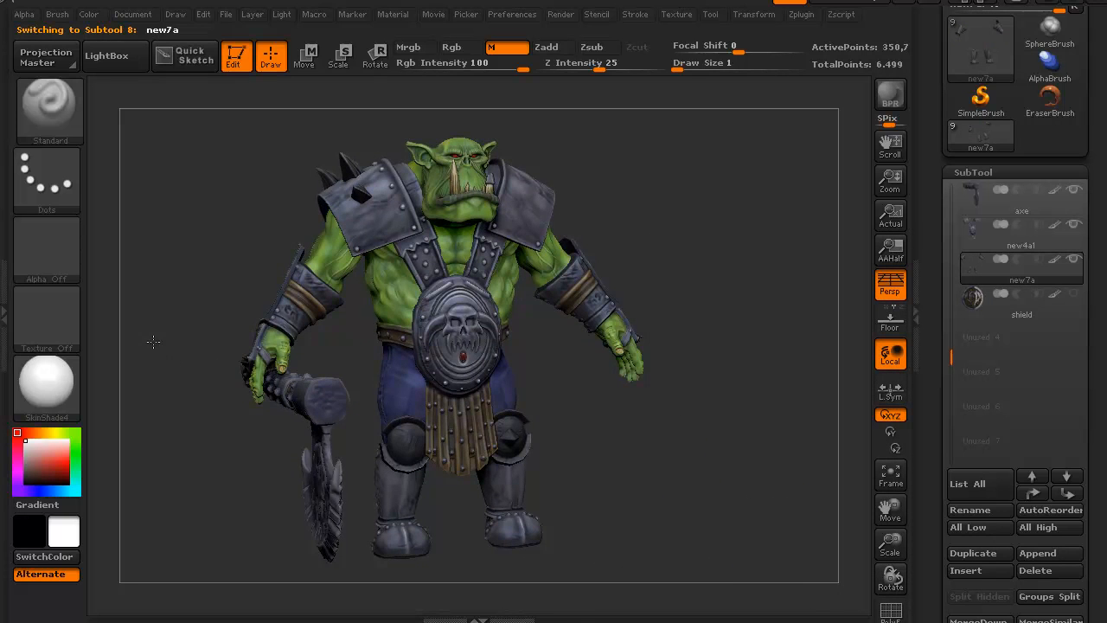
# Make the Orc_polypaint_029f body the active subtool and hide all other subtools.
pyautogui.moveTo(154, 341); pyautogui.dragTo(170, 318)
pyautogui.keyDown('alt'); pyautogui.moveTo(167, 267); pyautogui.dragTo(489, 270); pyautogui.keyUp('alt')
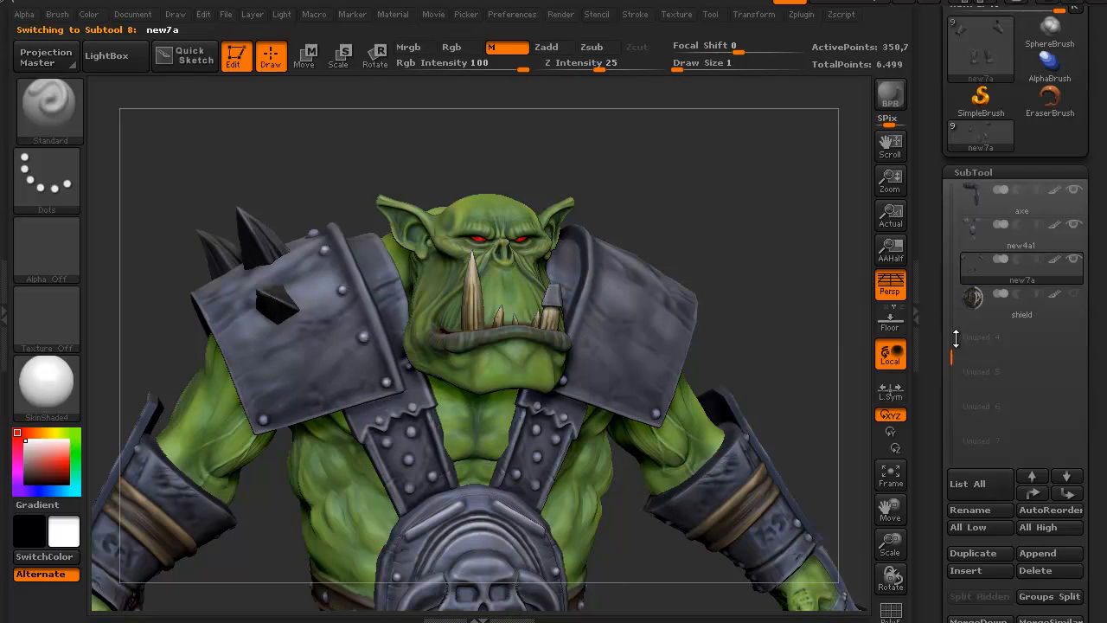
pyautogui.moveTo(954, 345); pyautogui.dragTo(949, 179)
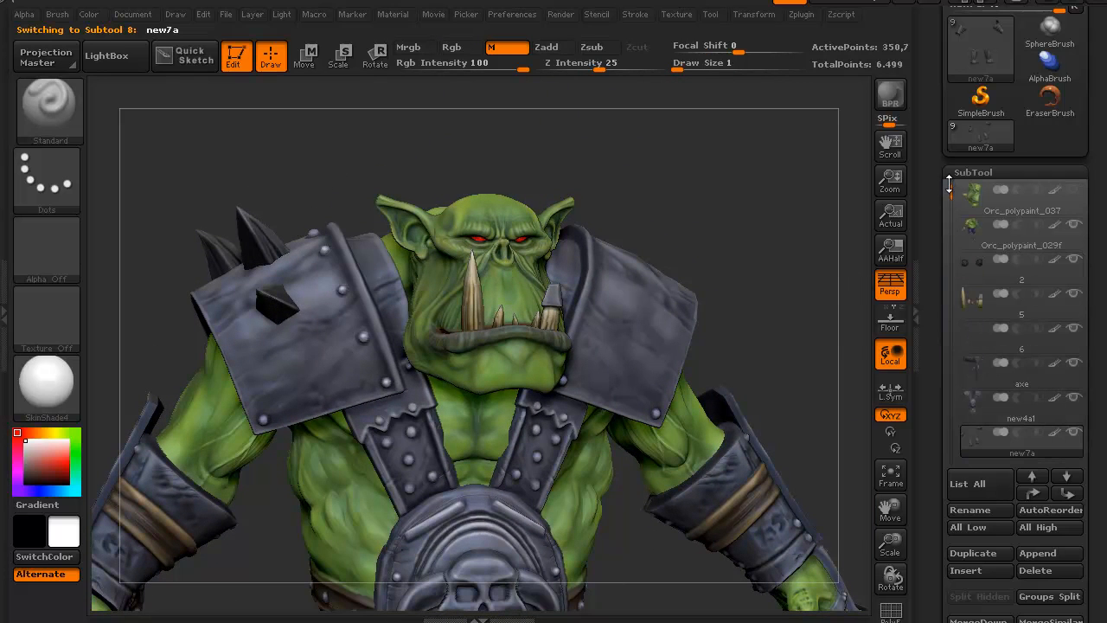
pyautogui.click(1019, 245)
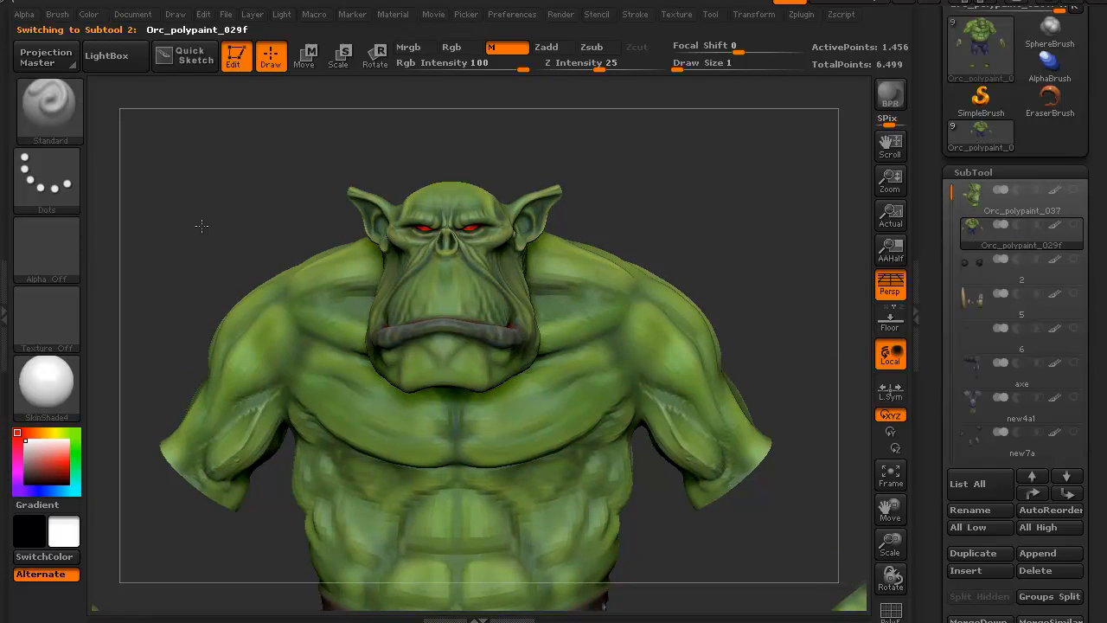
pyautogui.moveTo(202, 226)
pyautogui.mouseDown()
pyautogui.moveTo(212, 252)
pyautogui.moveTo(278, 249)
pyautogui.moveTo(213, 243)
pyautogui.moveTo(211, 255)
pyautogui.moveTo(259, 198)
pyautogui.moveTo(178, 272)
pyautogui.mouseUp()
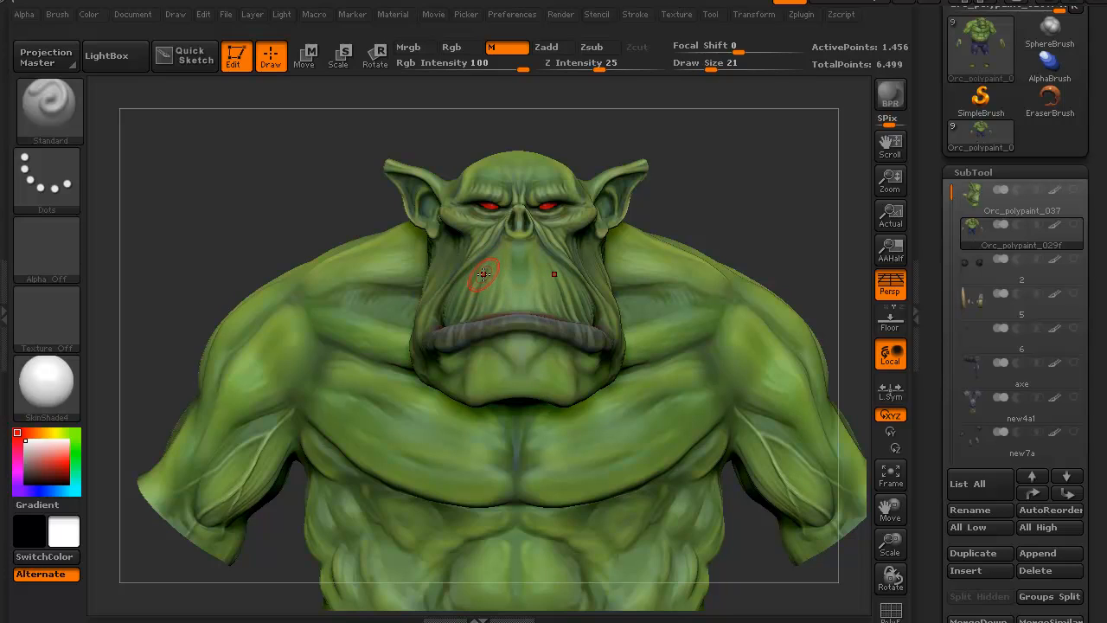
# Adjust the sculpting brush's draw size to 22.
pyautogui.press(']')
pyautogui.press(']')
pyautogui.press(']')
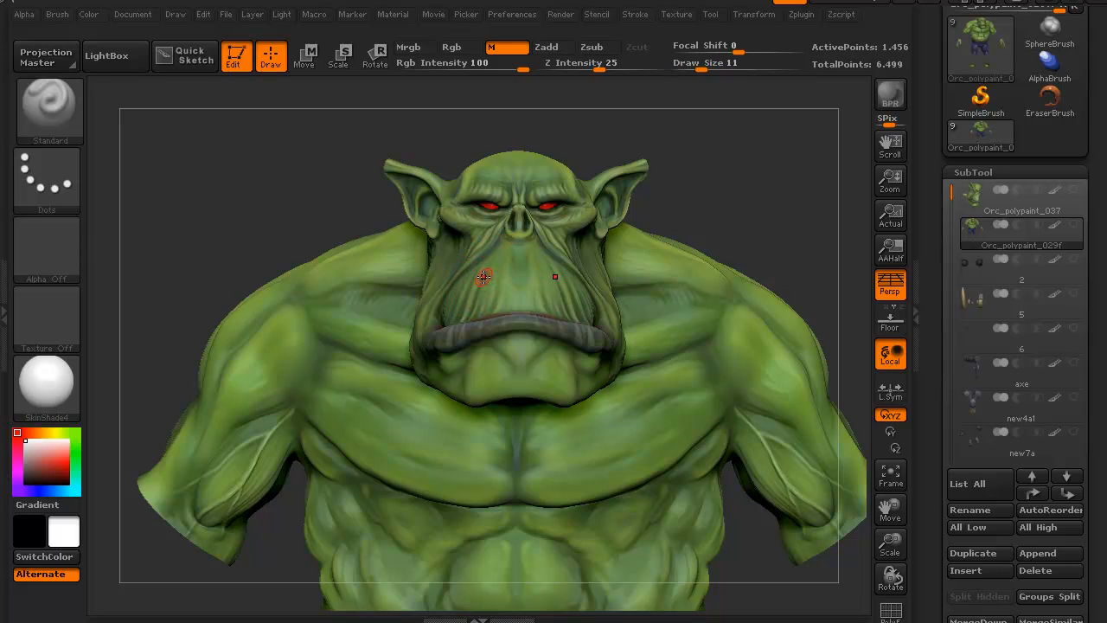
pyautogui.press('s')
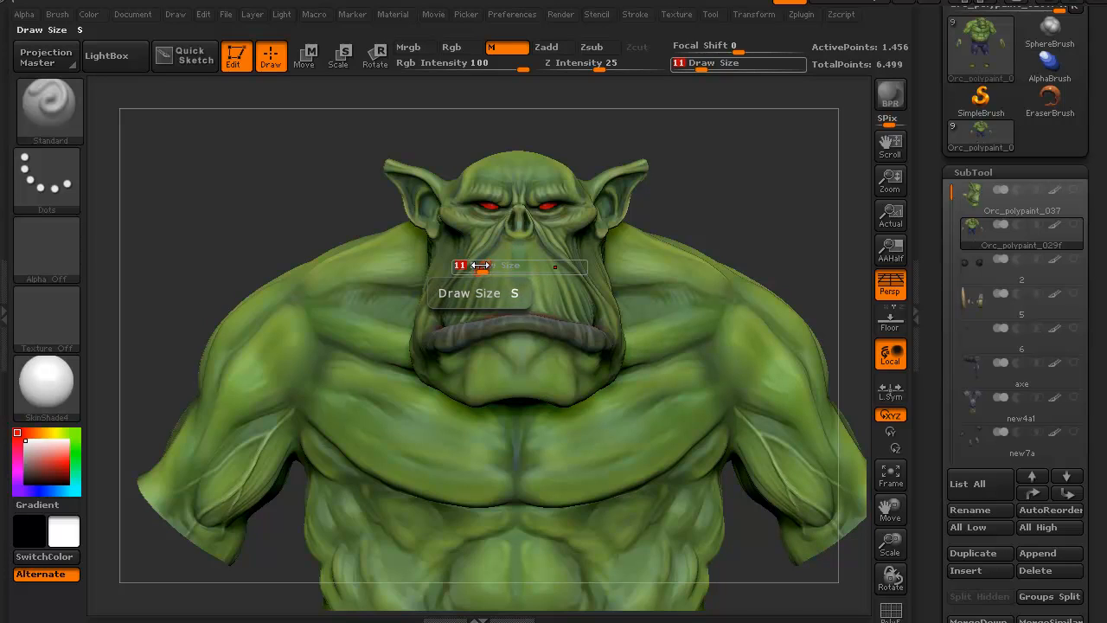
pyautogui.moveTo(478, 265); pyautogui.dragTo(494, 266)
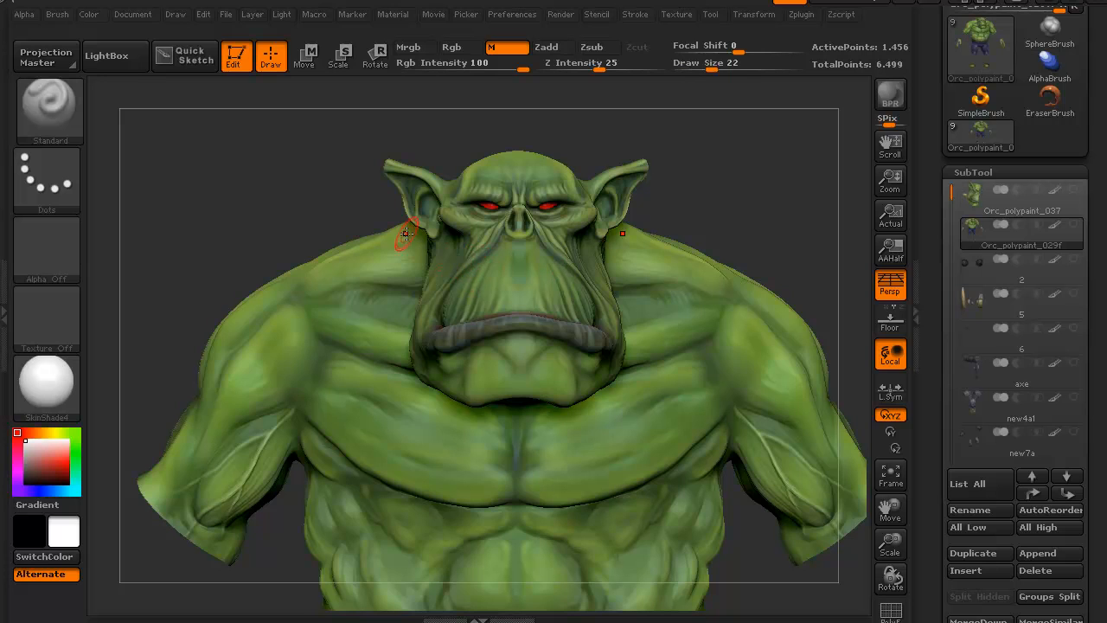
# Turn off polypaint on the Orc_polypaint_029f body and apply the MatCap Red Wax material.
pyautogui.keyDown('alt'); pyautogui.moveTo(329, 195); pyautogui.dragTo(368, 155); pyautogui.keyUp('alt')
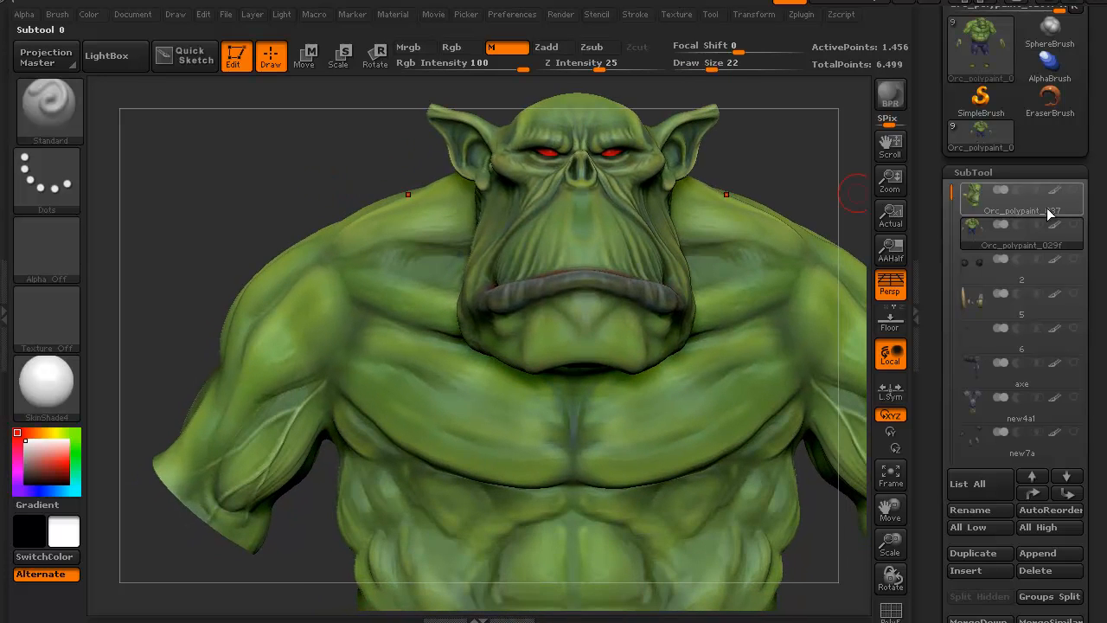
pyautogui.moveTo(1053, 232)
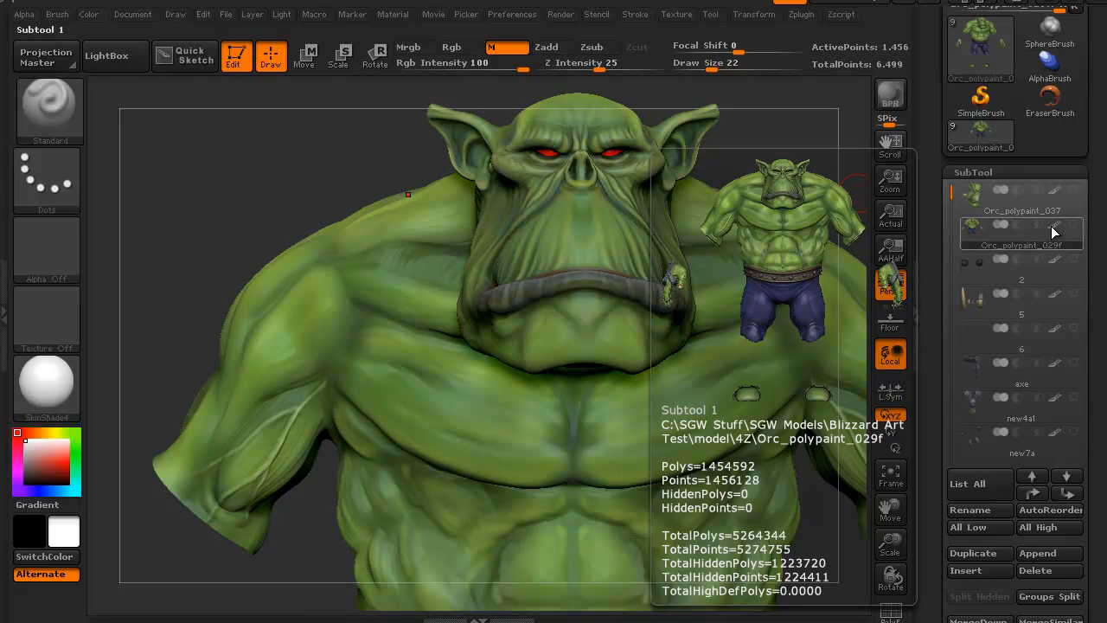
pyautogui.click(1052, 232)
pyautogui.moveTo(328, 141); pyautogui.dragTo(180, 168)
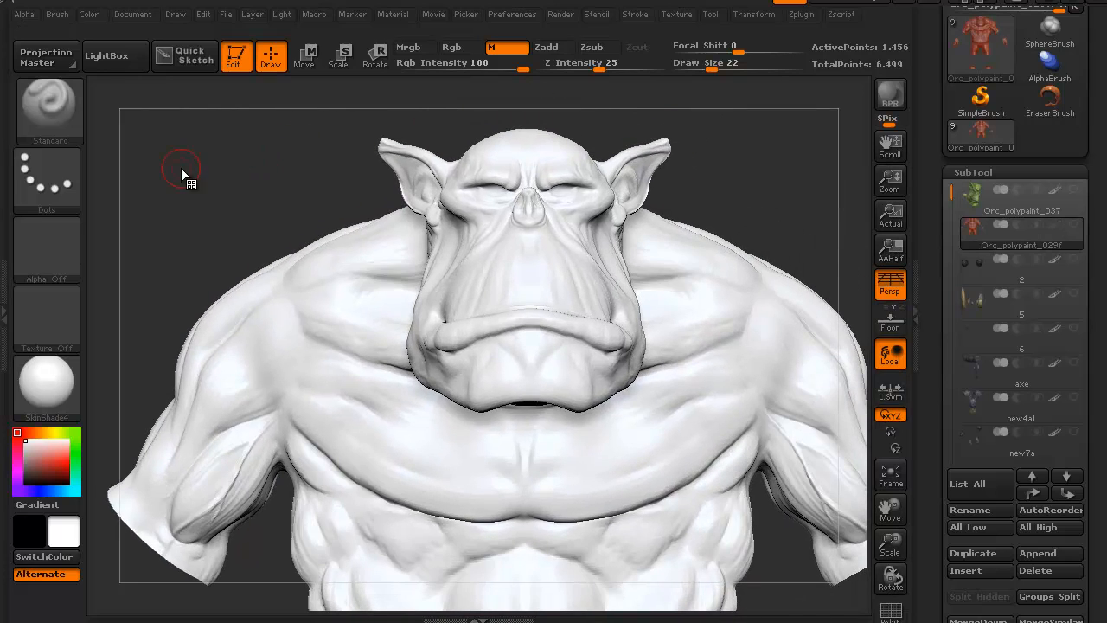
pyautogui.click(61, 383)
pyautogui.click(100, 211)
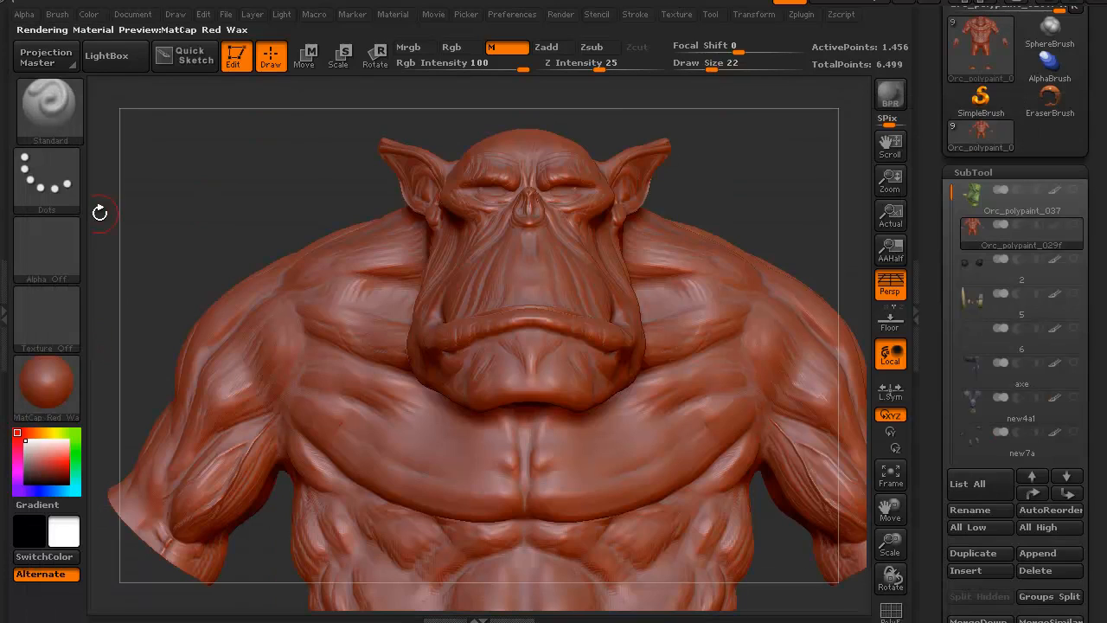
pyautogui.keyDown('alt'); pyautogui.moveTo(197, 214); pyautogui.dragTo(231, 197); pyautogui.keyUp('alt')
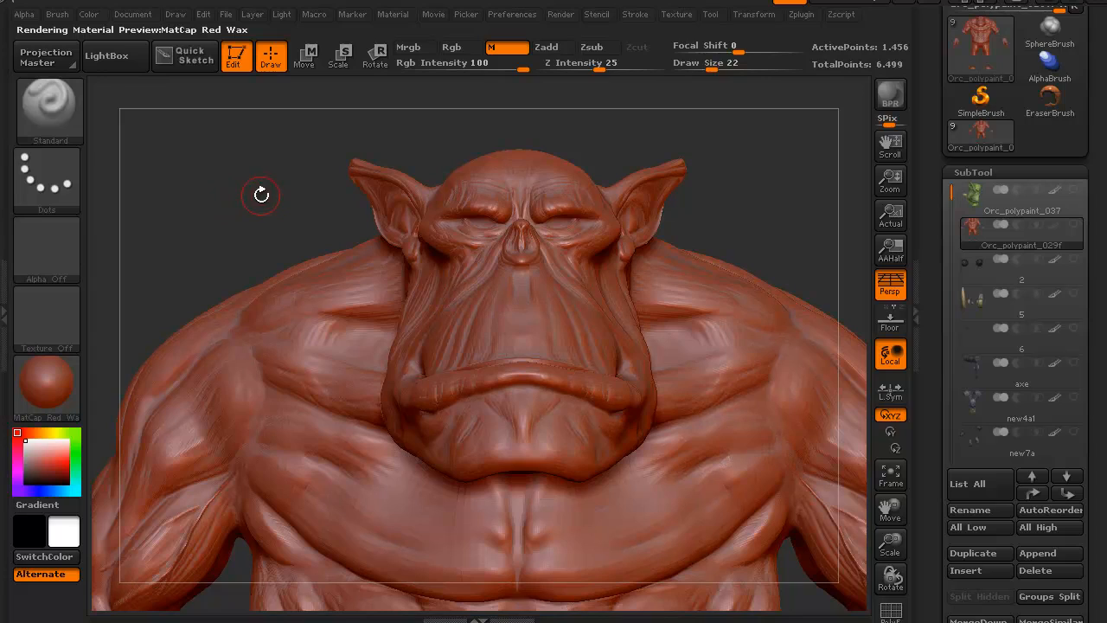
pyautogui.moveTo(211, 234)
pyautogui.mouseDown()
pyautogui.moveTo(223, 217)
pyautogui.moveTo(245, 227)
pyautogui.moveTo(220, 203)
pyautogui.moveTo(220, 223)
pyautogui.mouseUp()
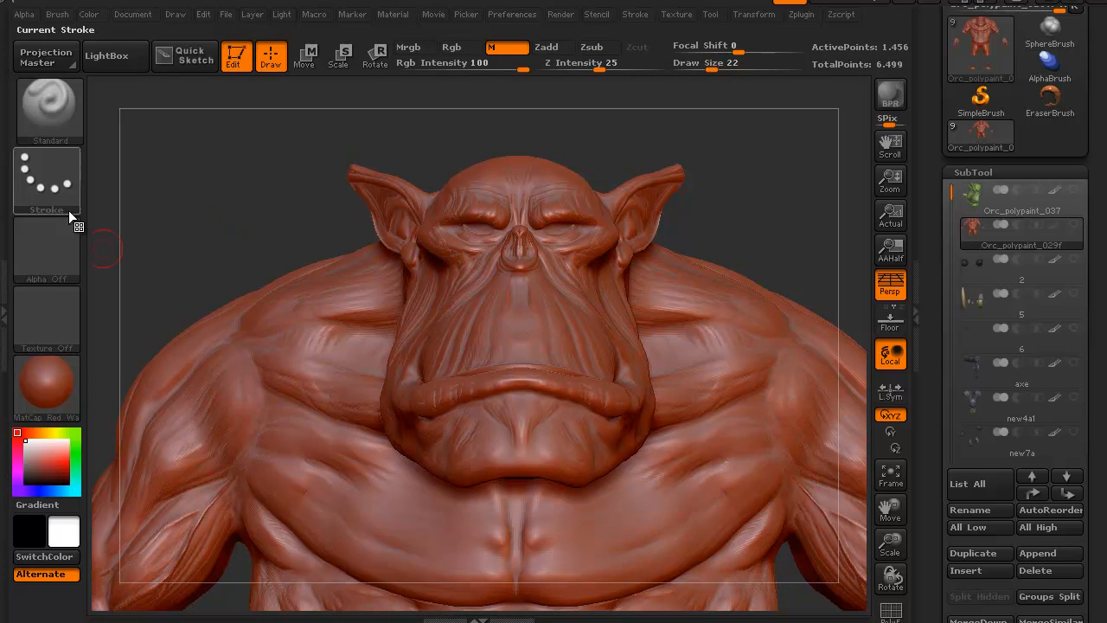
# Change the Standard brush's stroke type to FreeHand and set its Mouse Avg to 15.
pyautogui.click(70, 175)
pyautogui.click(279, 196)
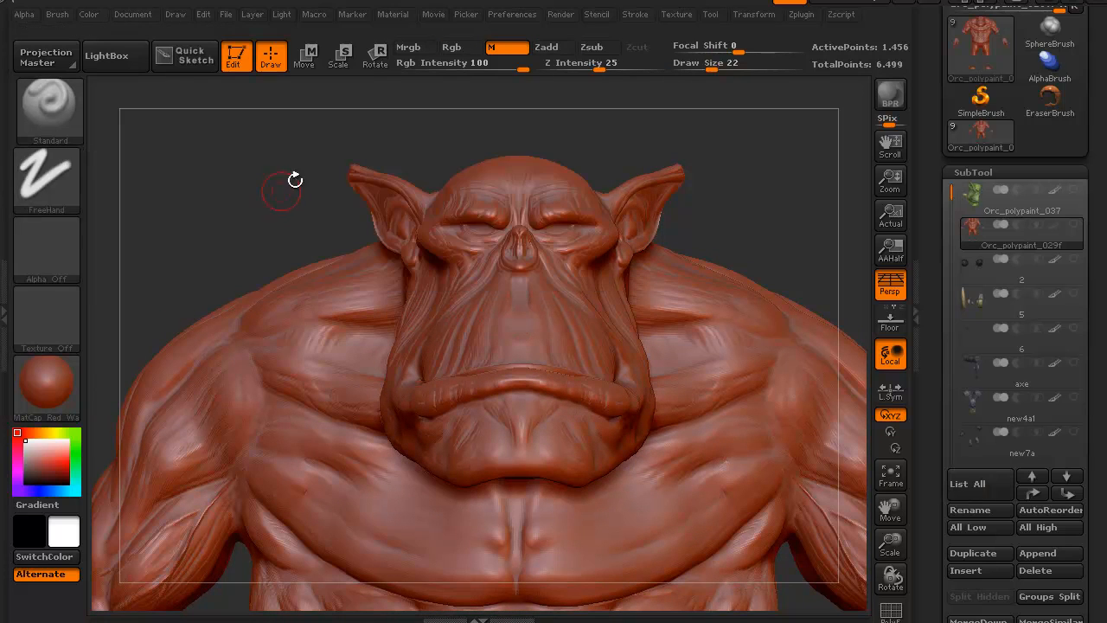
pyautogui.click(638, 19)
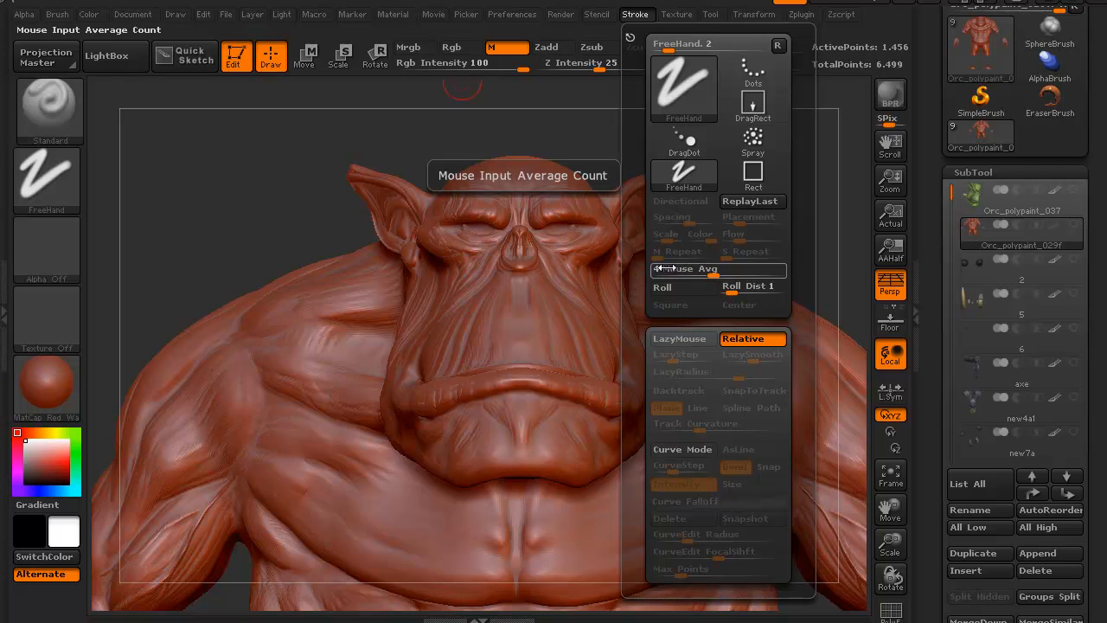
pyautogui.moveTo(705, 269); pyautogui.dragTo(768, 273)
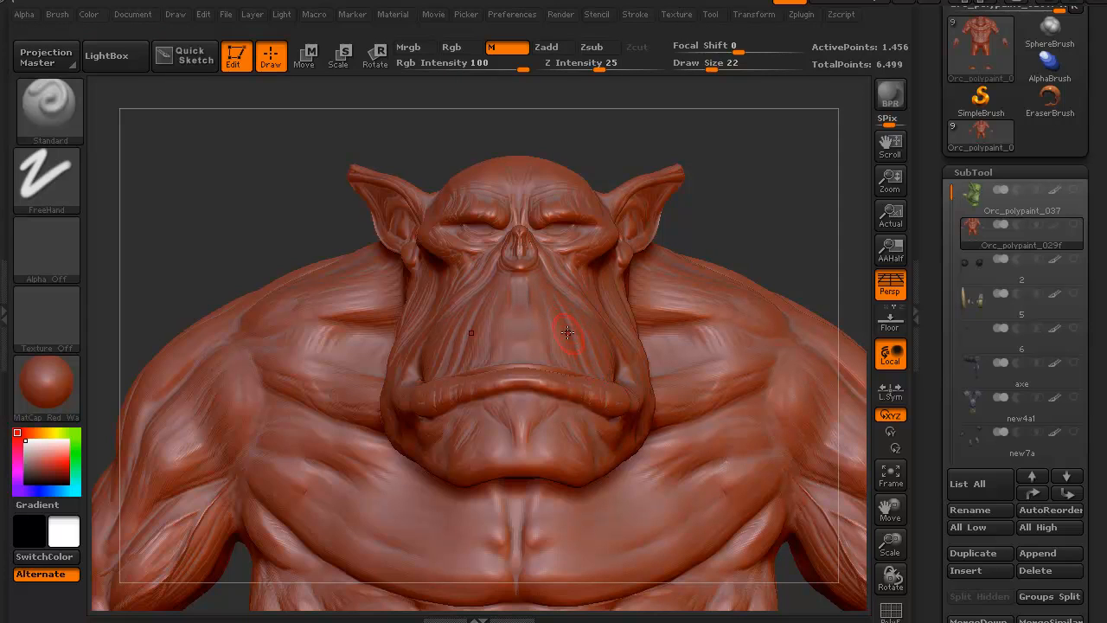
pyautogui.click(639, 17)
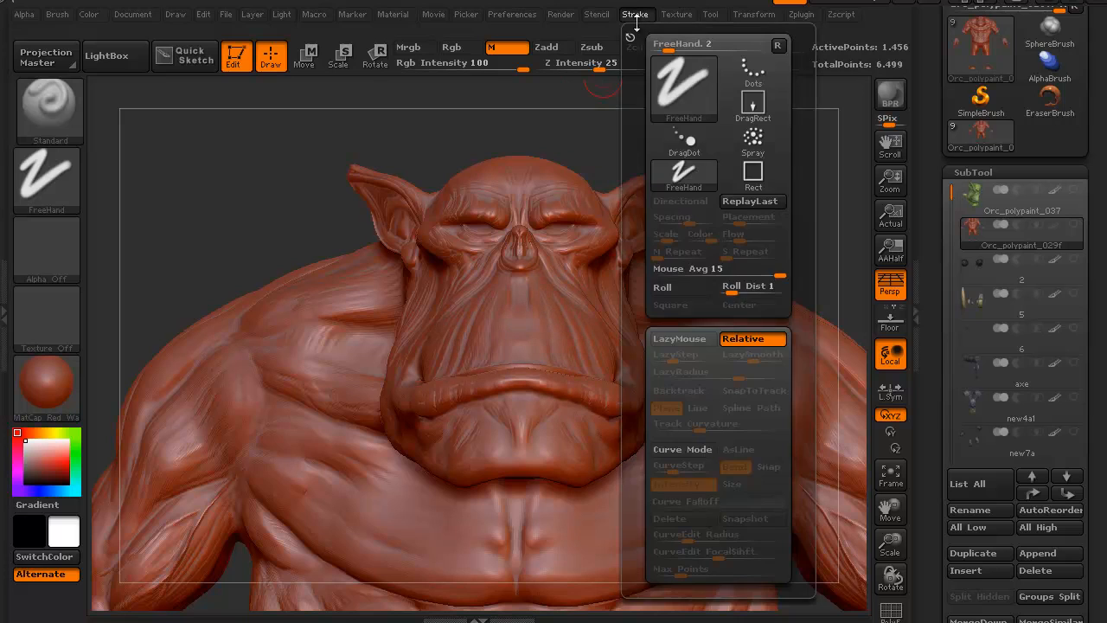
pyautogui.click(677, 339)
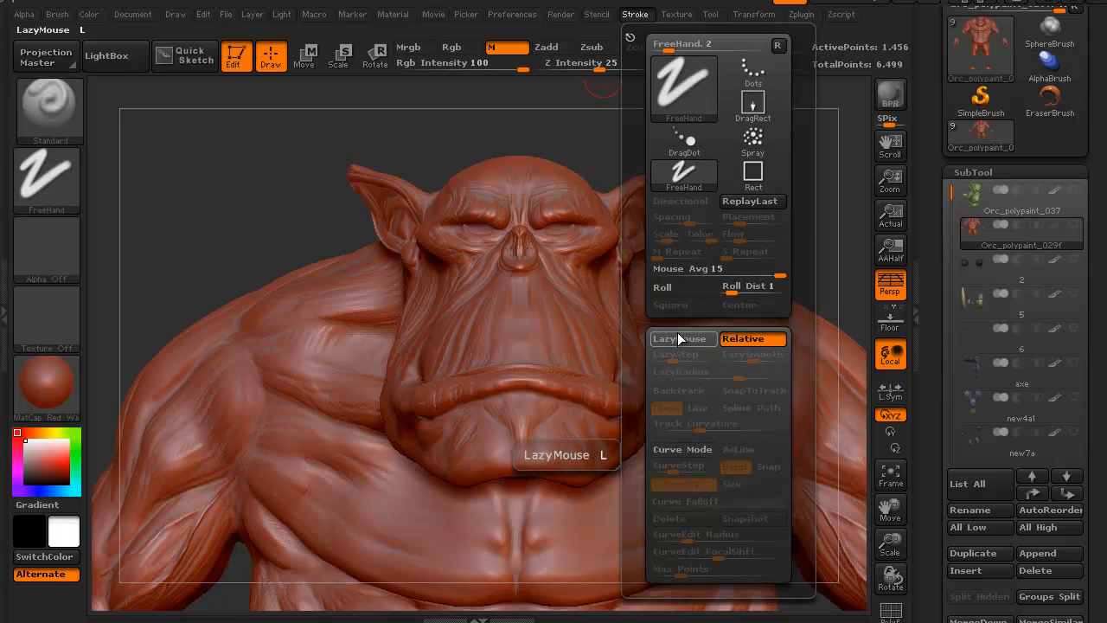
# Switch the Standard brush to Zsub and turn off material painting.
pyautogui.keyDown('alt'); pyautogui.moveTo(282, 190); pyautogui.dragTo(151, 331); pyautogui.keyUp('alt')
pyautogui.keyDown('alt'); pyautogui.moveTo(240, 259); pyautogui.dragTo(242, 223); pyautogui.keyUp('alt')
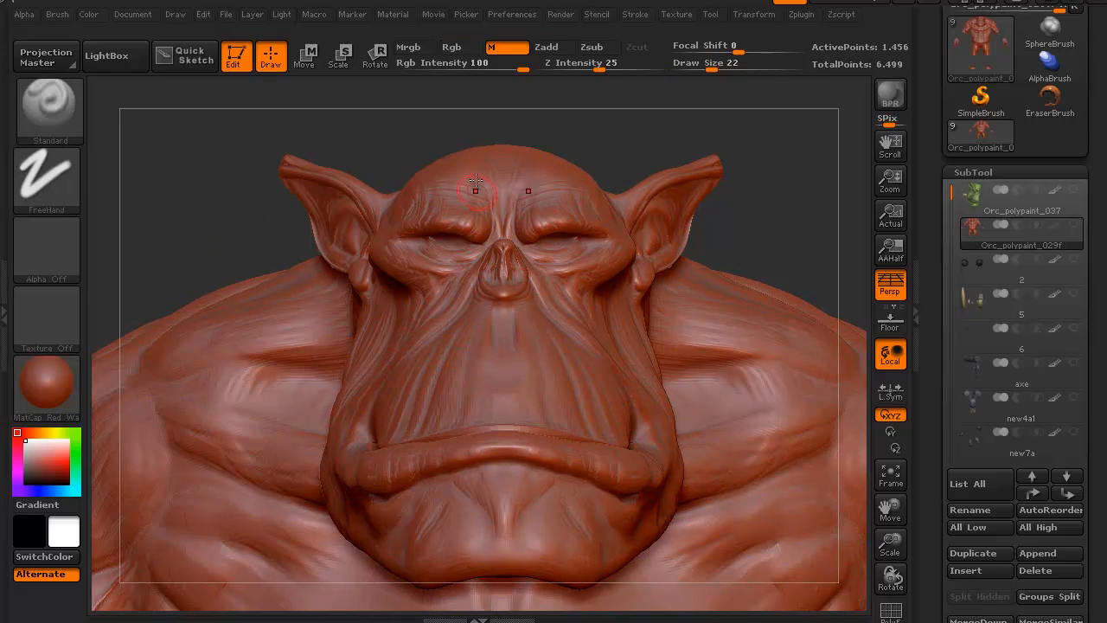
pyautogui.click(592, 47)
pyautogui.click(504, 49)
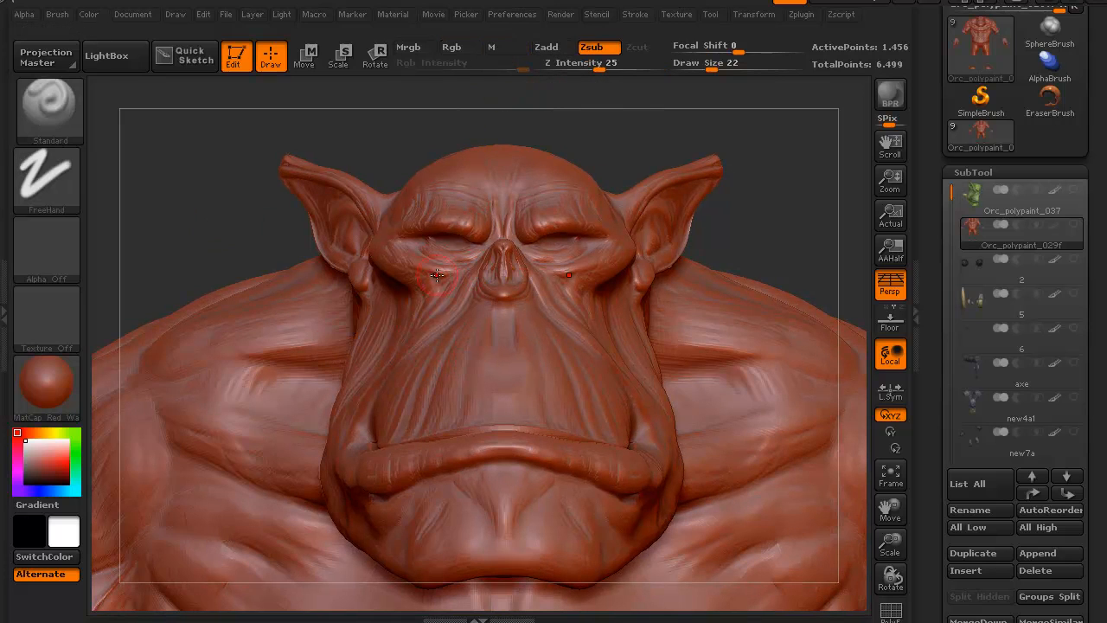
# Try carving mirrored grooves into the area between the orc's nose and mouth, and undo them.
pyautogui.moveTo(470, 345)
pyautogui.mouseDown()
pyautogui.moveTo(485, 311)
pyautogui.moveTo(477, 350)
pyautogui.moveTo(446, 396)
pyautogui.moveTo(471, 408)
pyautogui.moveTo(497, 372)
pyautogui.moveTo(479, 404)
pyautogui.mouseUp()
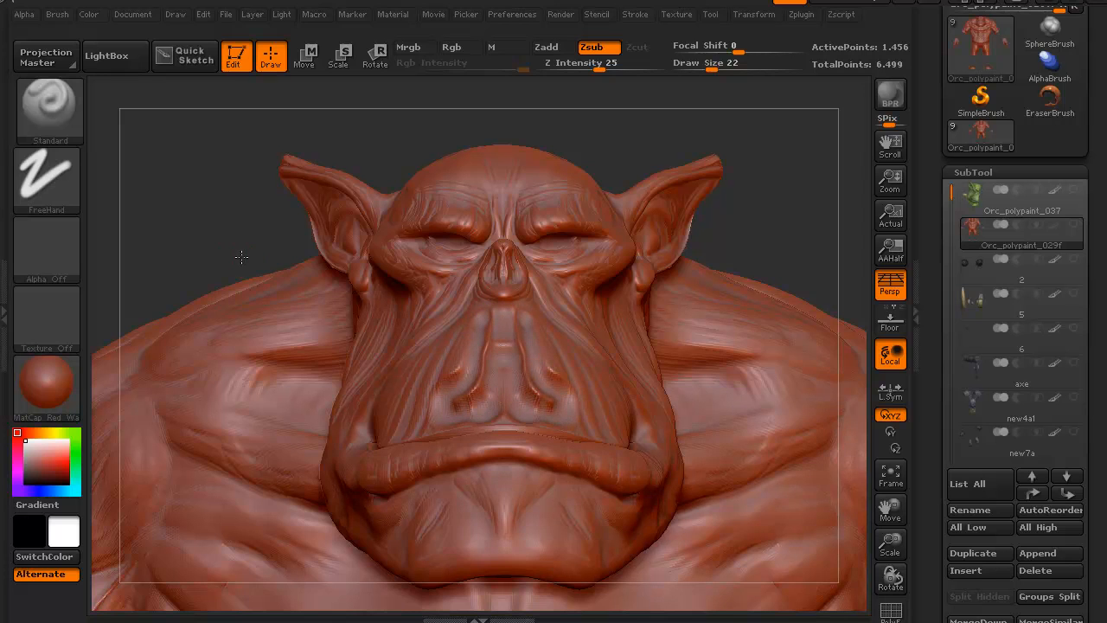
pyautogui.moveTo(241, 257)
pyautogui.mouseDown()
pyautogui.moveTo(259, 256)
pyautogui.moveTo(245, 254)
pyautogui.mouseUp()
pyautogui.press('ctrl')
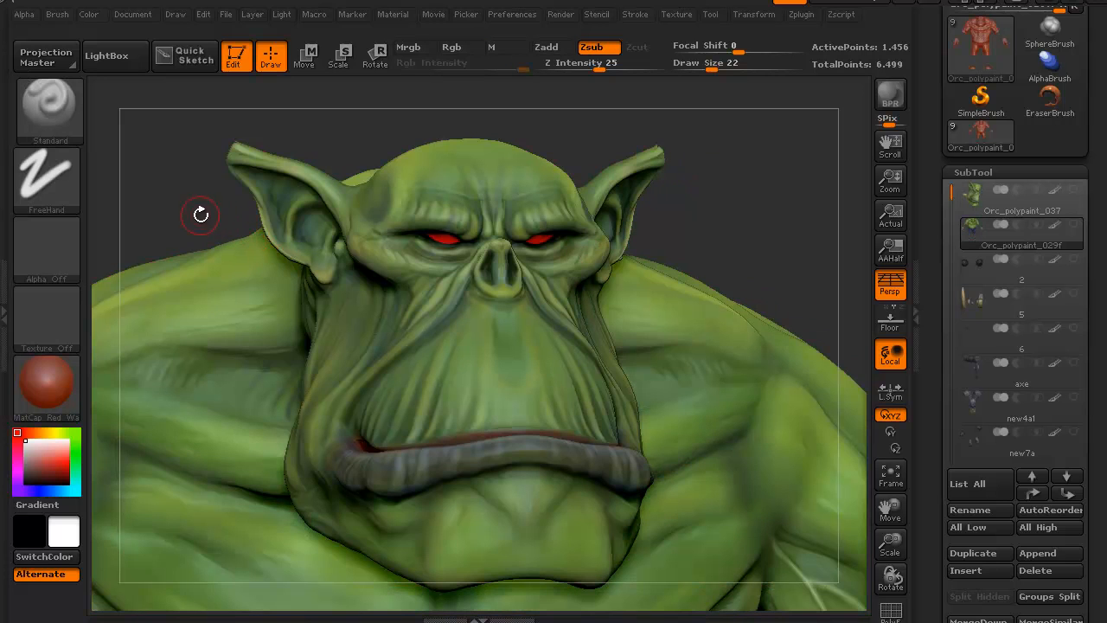
# Turn off the body's polypaint display and switch to the Dam_Standard brush.
pyautogui.moveTo(198, 216); pyautogui.dragTo(216, 218)
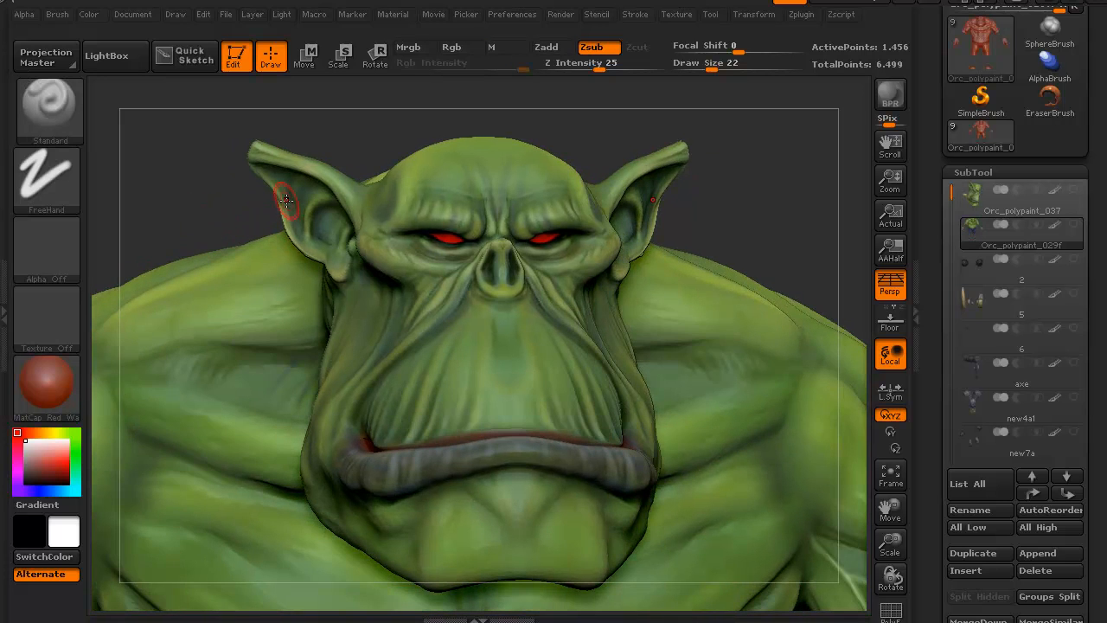
pyautogui.click(1052, 225)
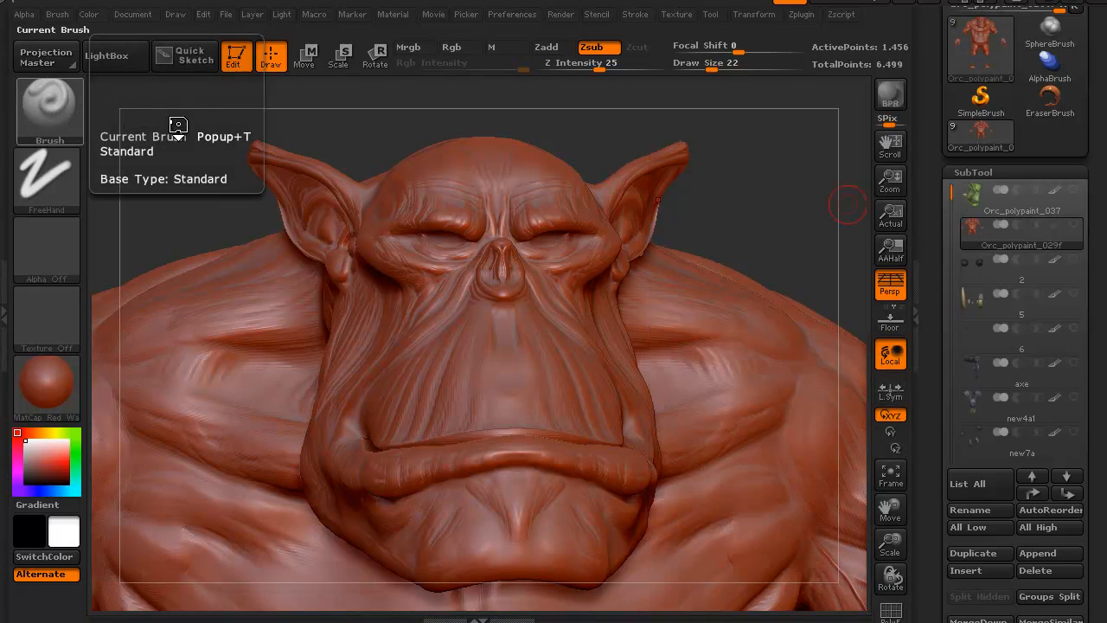
pyautogui.click(50, 111)
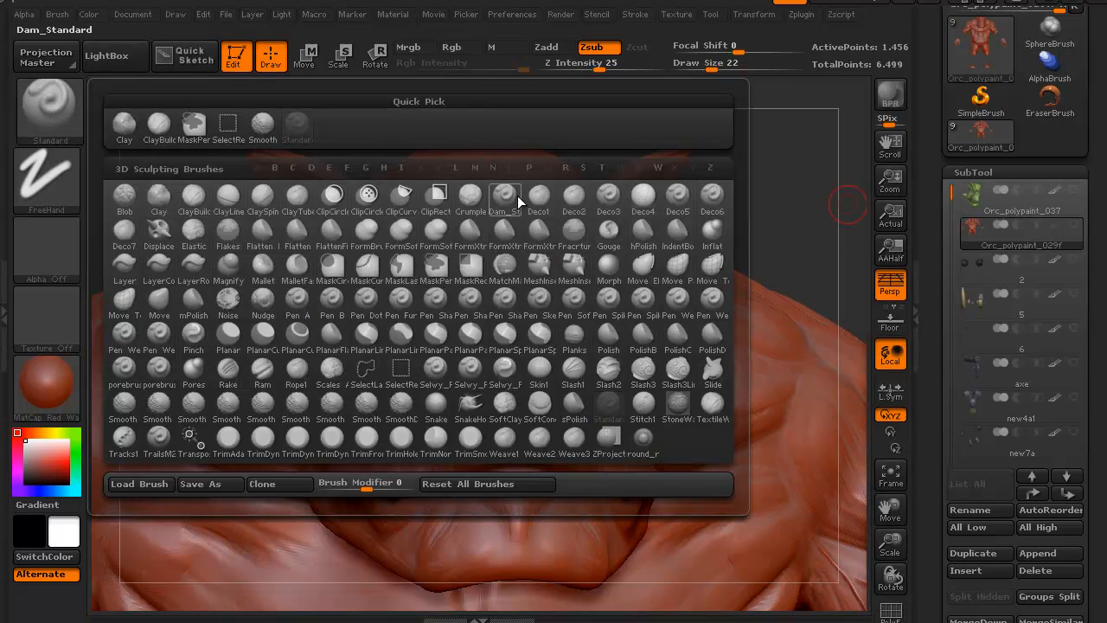
pyautogui.press('d')
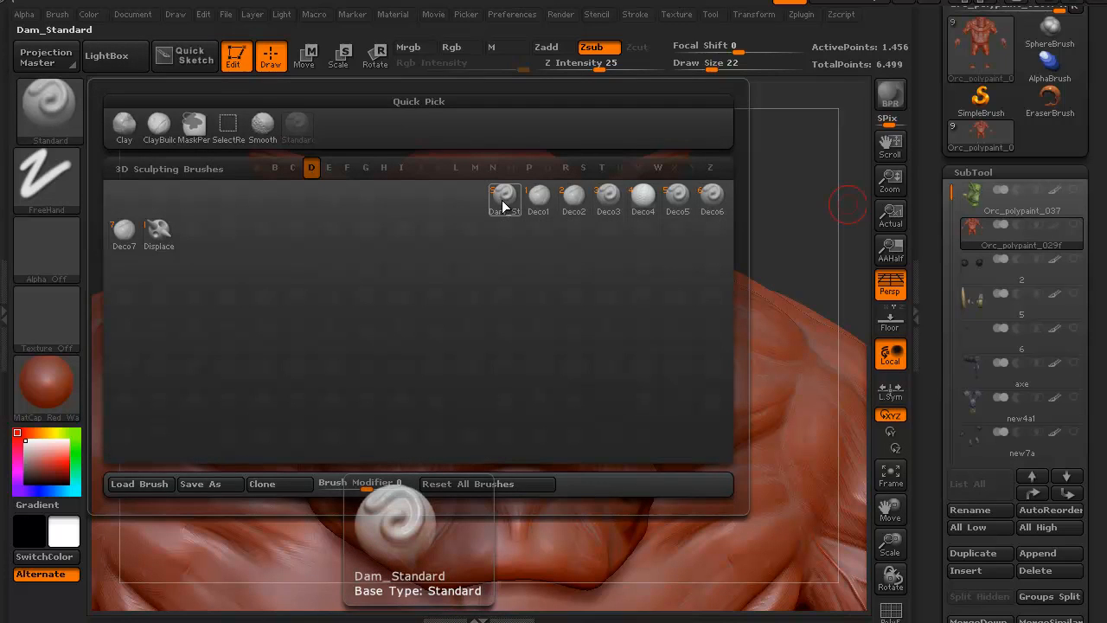
pyautogui.click(503, 197)
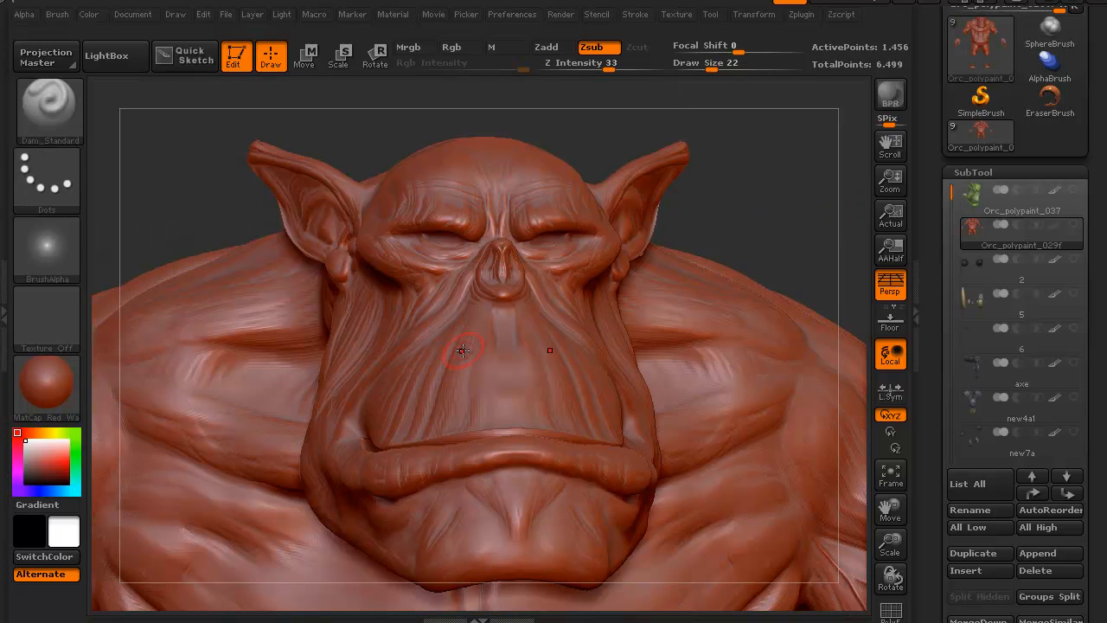
# Carve mirrored vertical wrinkles into the skin between the orc's nose and mouth with the Dam_Standard brush in Zsub at draw size 22.
pyautogui.press('[')
pyautogui.press(']')
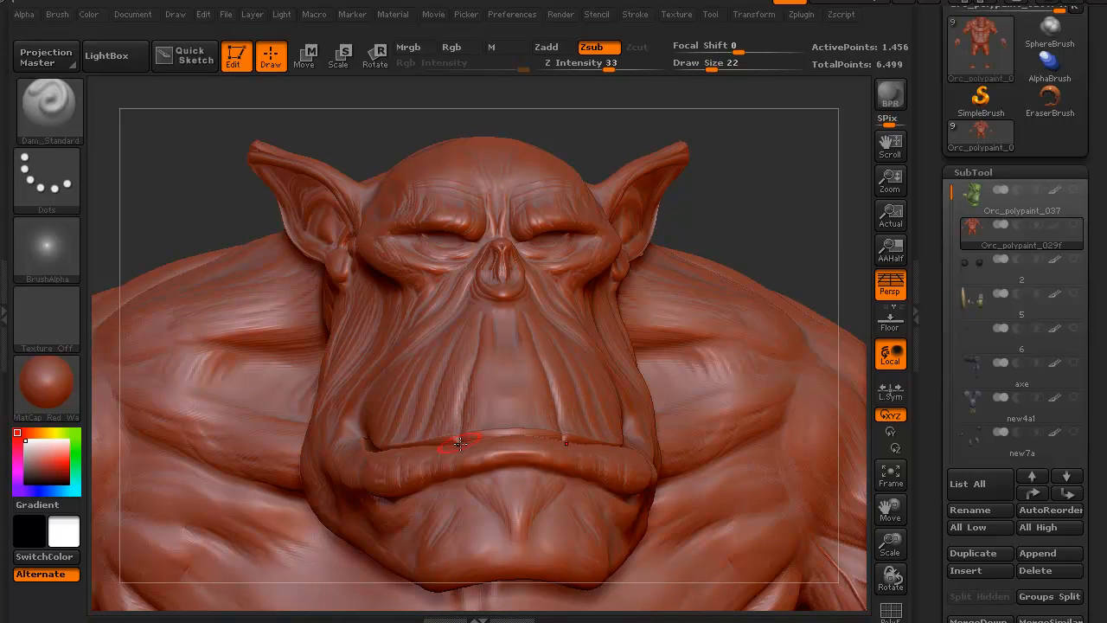
pyautogui.moveTo(223, 170); pyautogui.dragTo(164, 325)
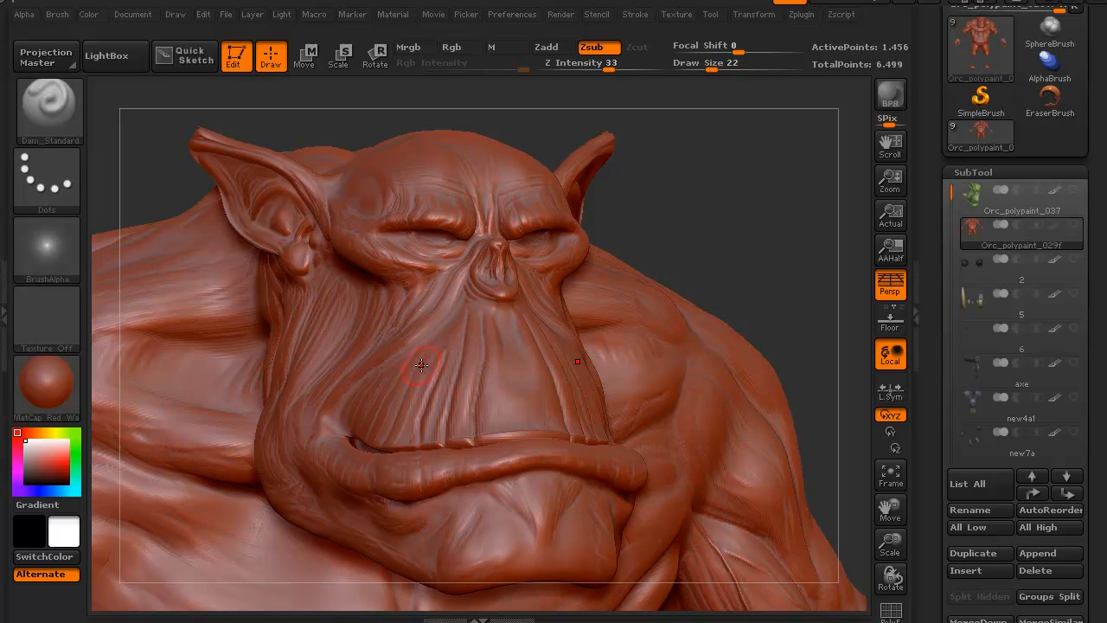
pyautogui.moveTo(161, 167); pyautogui.dragTo(138, 183)
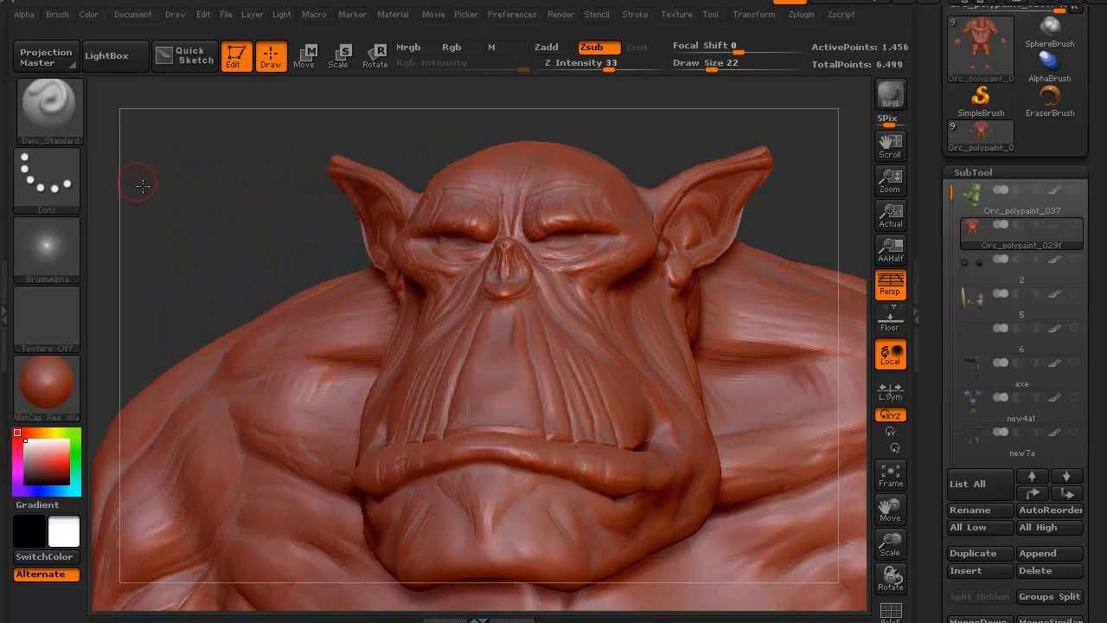
pyautogui.moveTo(276, 216); pyautogui.dragTo(325, 249)
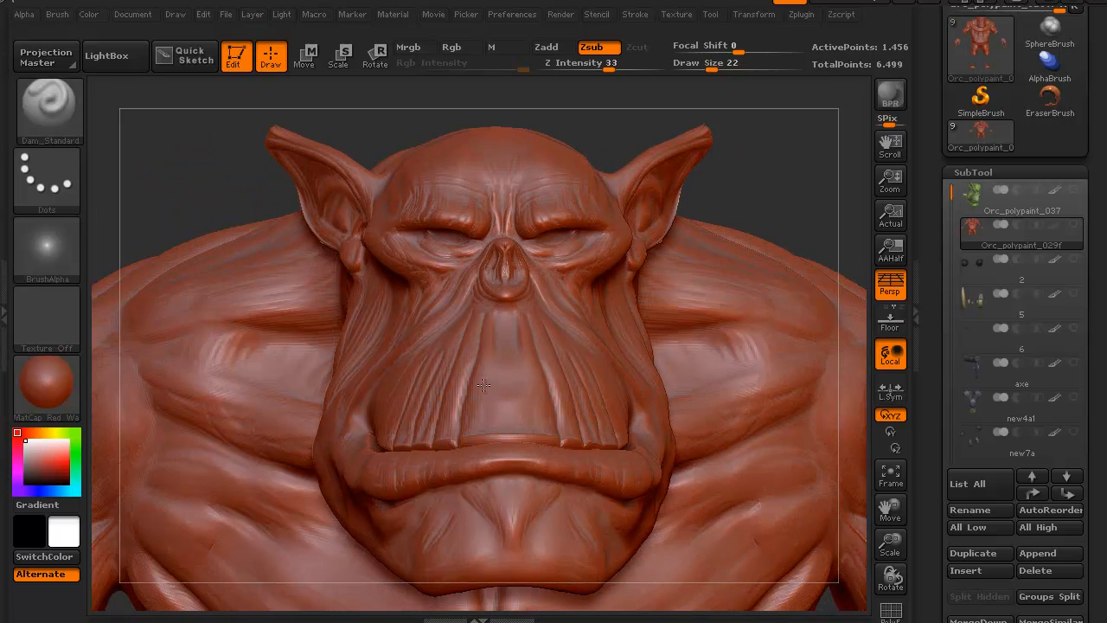
pyautogui.moveTo(484, 384)
pyautogui.mouseDown()
pyautogui.moveTo(480, 446)
pyautogui.moveTo(497, 391)
pyautogui.mouseUp()
pyautogui.moveTo(203, 194)
pyautogui.mouseDown()
pyautogui.moveTo(185, 178)
pyautogui.moveTo(205, 188)
pyautogui.mouseUp()
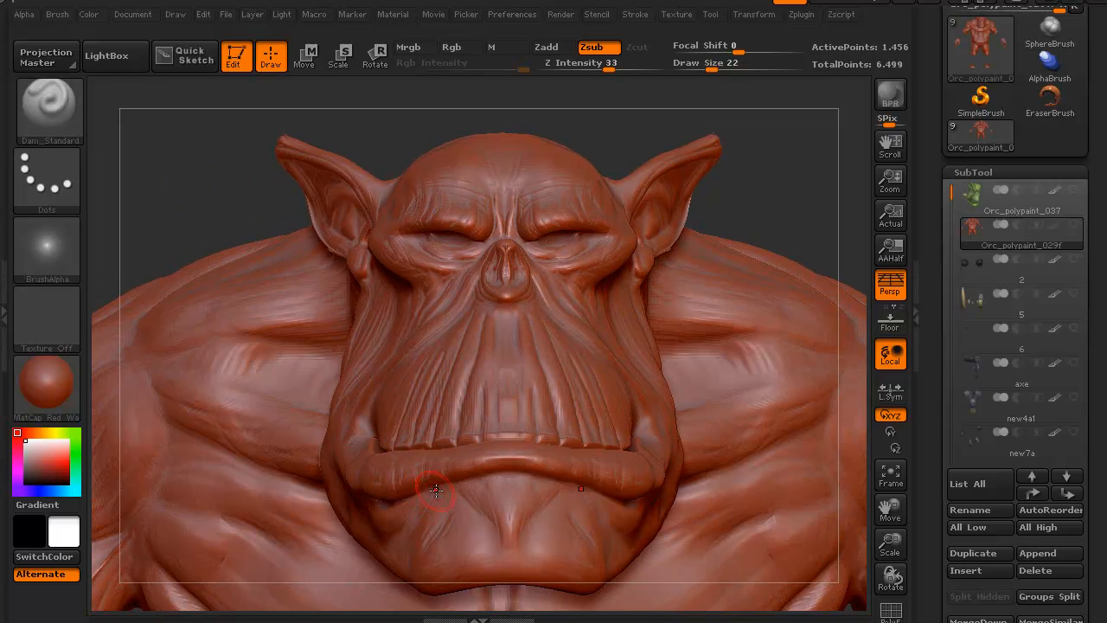
# Carve mirrored wrinkles into the orc's chin below the lower lip.
pyautogui.moveTo(458, 493)
pyautogui.mouseDown()
pyautogui.moveTo(471, 545)
pyautogui.moveTo(484, 543)
pyautogui.mouseUp()
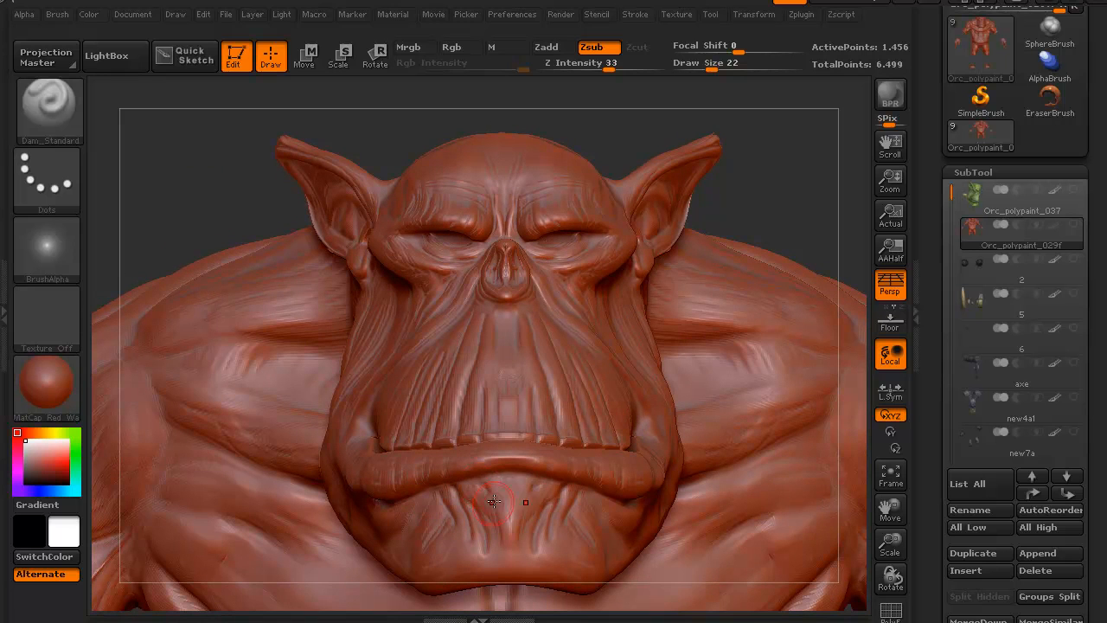
pyautogui.moveTo(427, 499); pyautogui.dragTo(408, 538)
pyautogui.moveTo(184, 185); pyautogui.dragTo(227, 203)
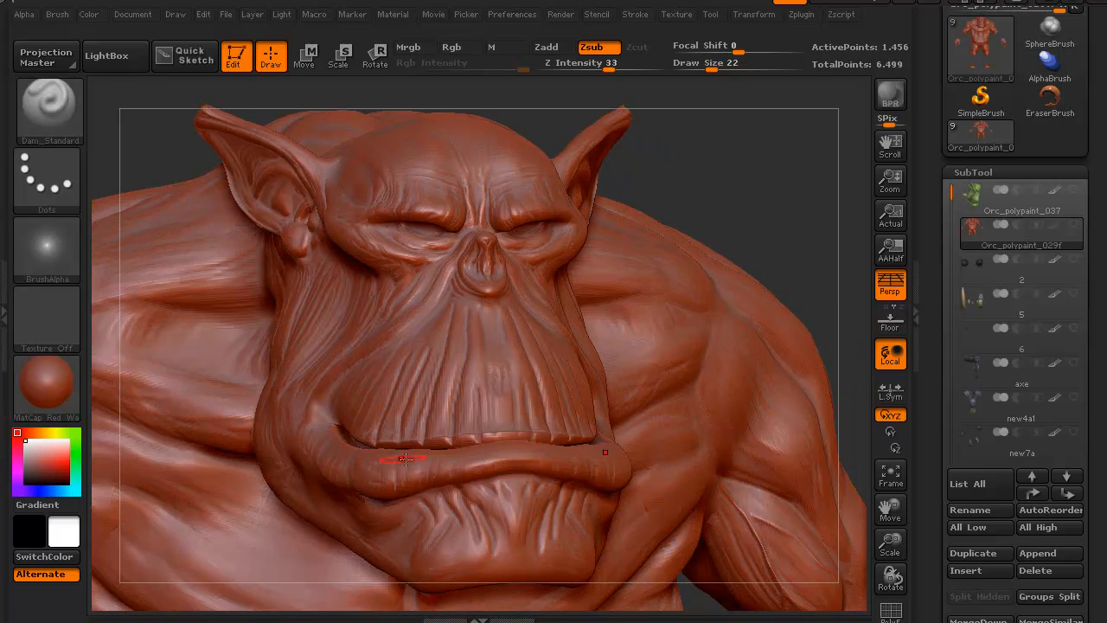
# Switch the Dam_Standard brush to Zadd and raise fine creases along the orc's lower lip.
pyautogui.click(551, 52)
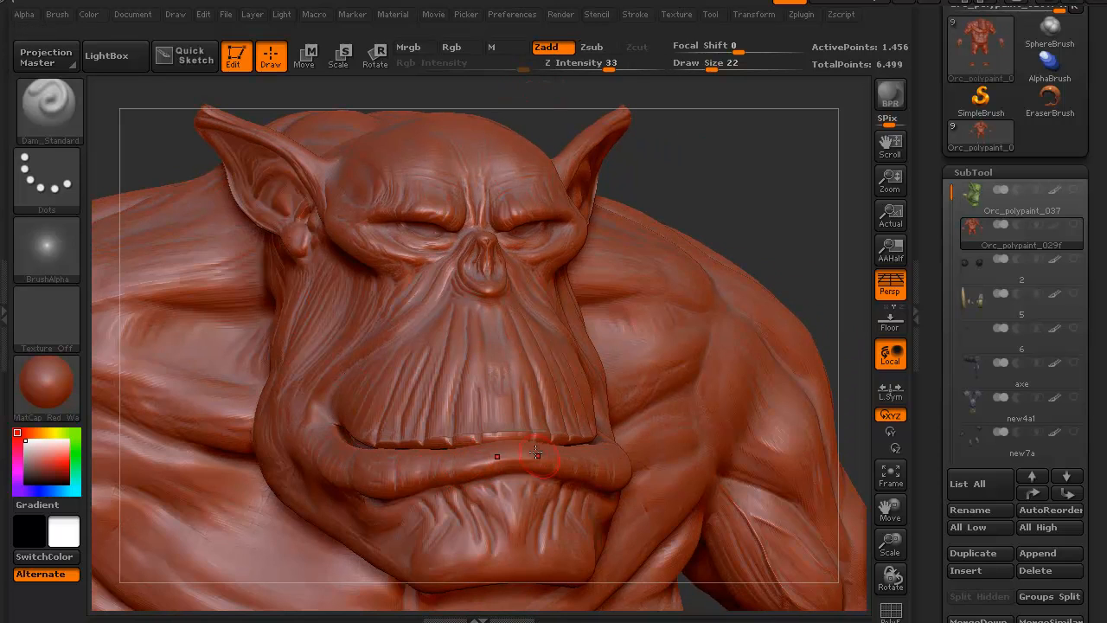
pyautogui.moveTo(566, 472); pyautogui.dragTo(513, 465)
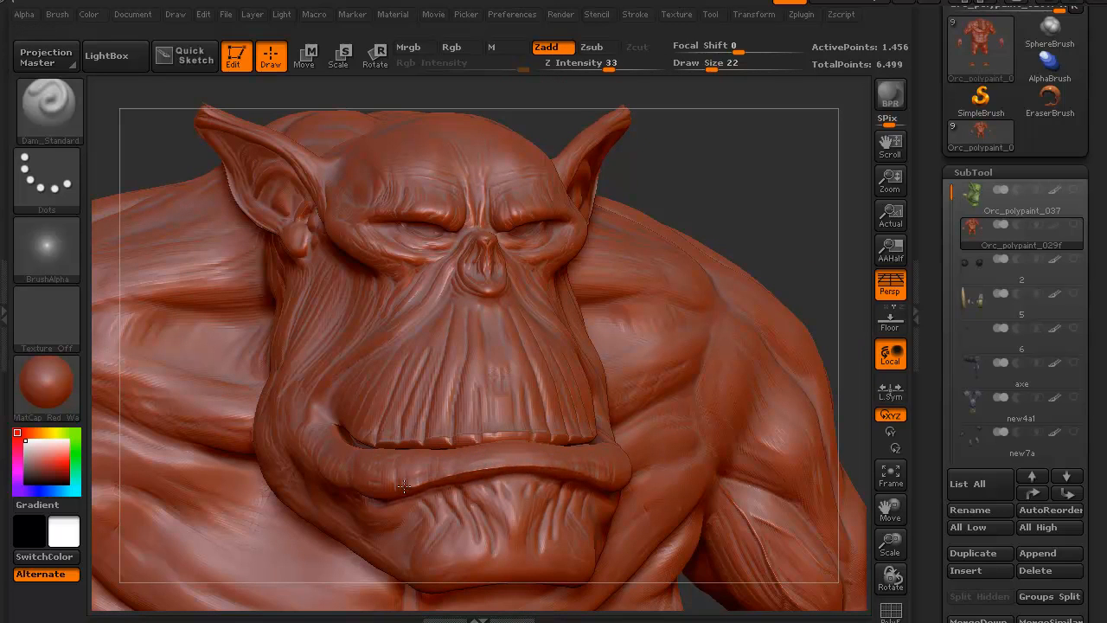
pyautogui.moveTo(169, 158); pyautogui.dragTo(239, 205)
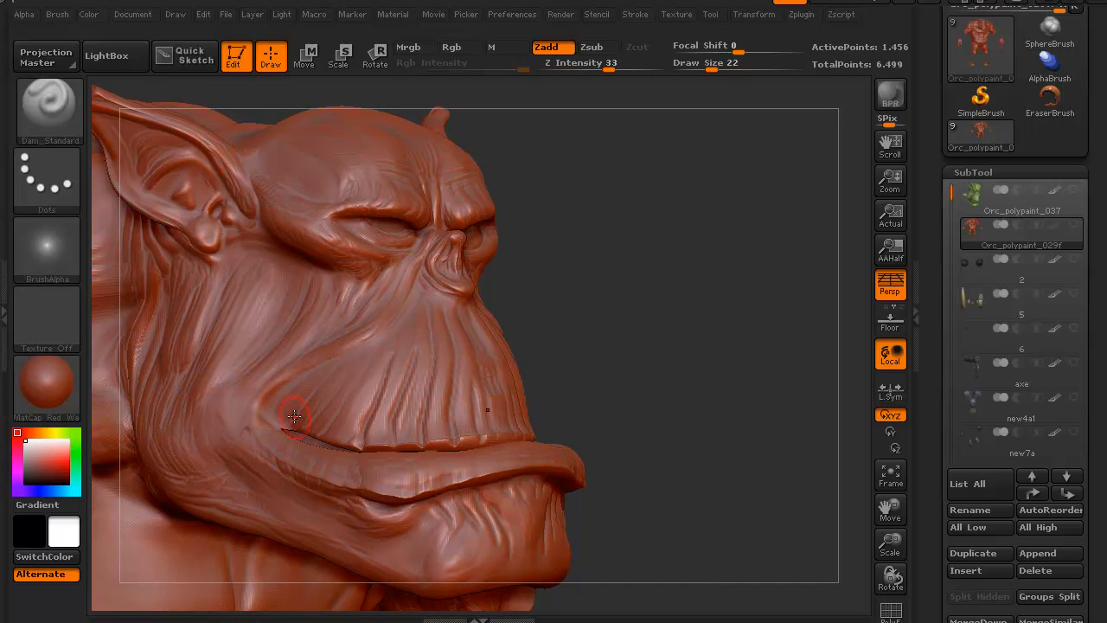
# Set the draw size to 42 and raise mirrored ridges along the orc's cheekbones below the eyes.
pyautogui.moveTo(611, 292); pyautogui.dragTo(522, 266)
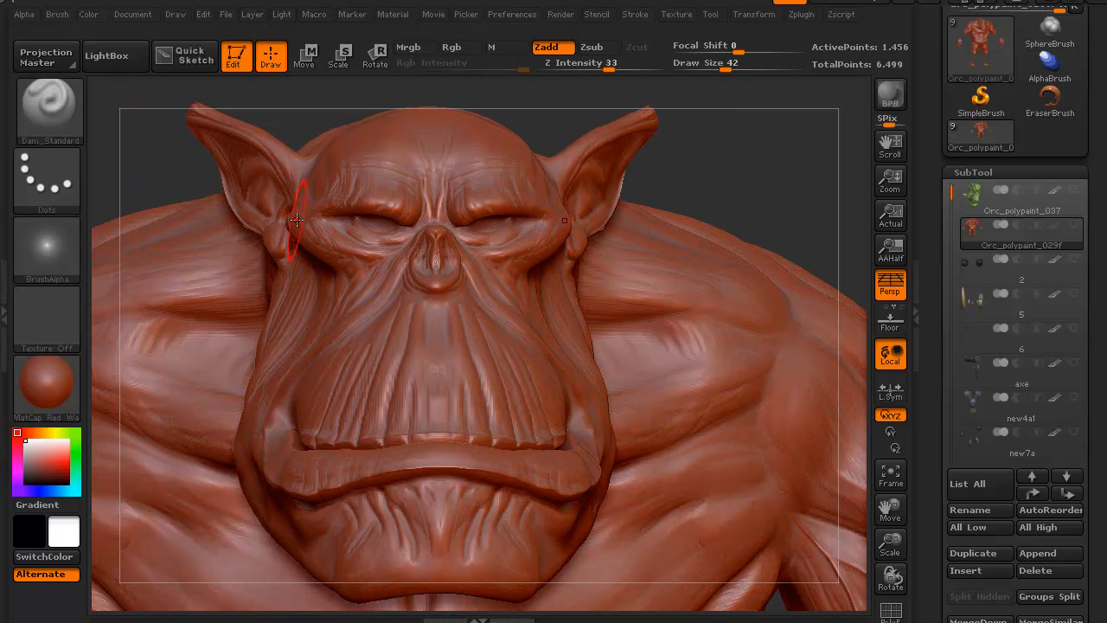
pyautogui.moveTo(304, 240); pyautogui.dragTo(393, 269)
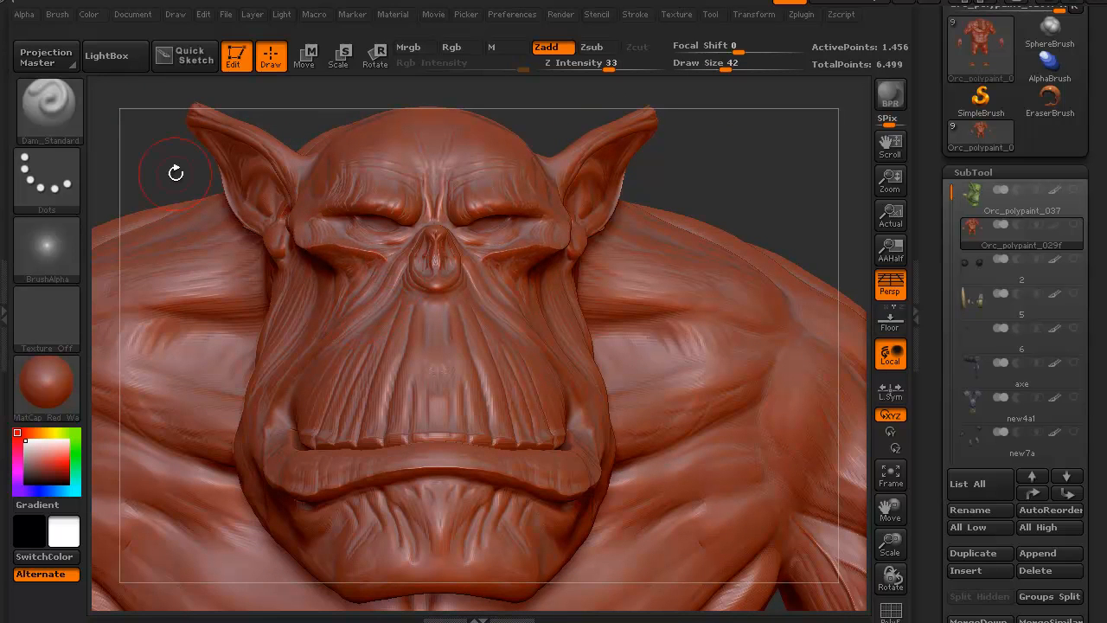
pyautogui.moveTo(176, 172); pyautogui.dragTo(382, 267)
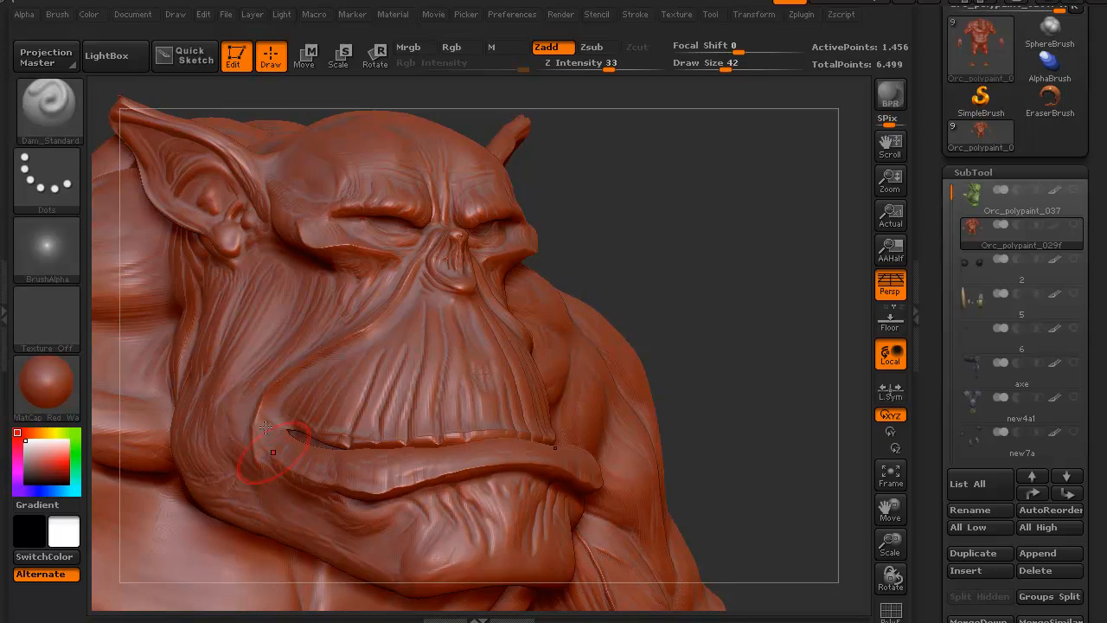
pyautogui.moveTo(590, 233); pyautogui.dragTo(516, 206)
pyautogui.moveTo(205, 171)
pyautogui.keyDown('shift'); pyautogui.mouseDown()
pyautogui.moveTo(185, 188)
pyautogui.moveTo(194, 174)
pyautogui.moveTo(270, 192)
pyautogui.moveTo(235, 183)
pyautogui.mouseUp(); pyautogui.keyUp('shift')
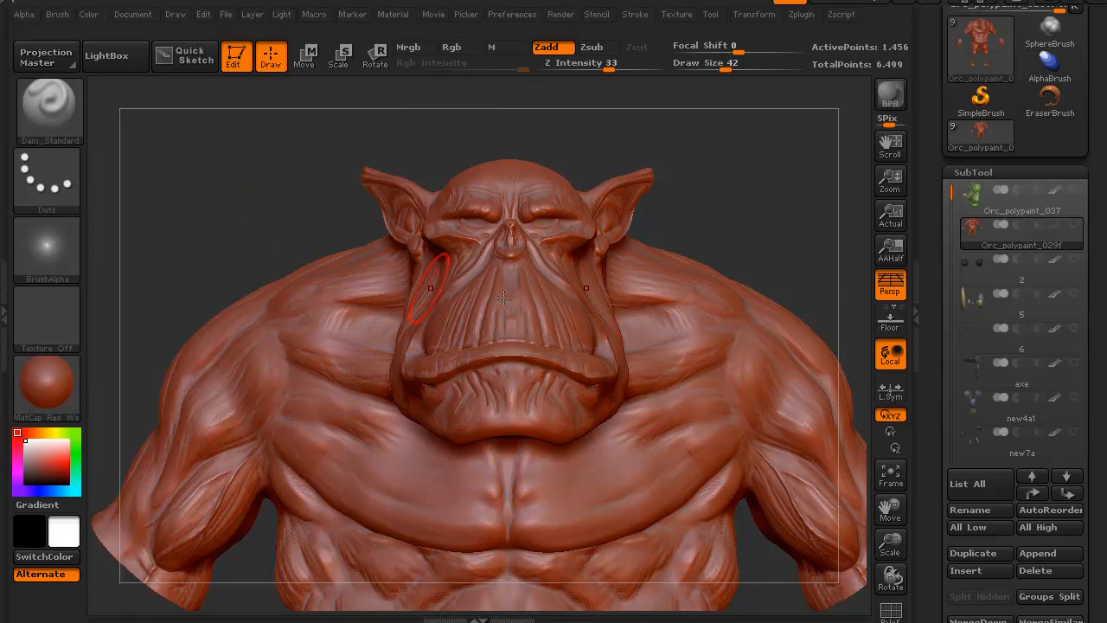
# Leave Edit mode and clear the orc from the canvas.
pyautogui.moveTo(1100, 184); pyautogui.dragTo(1100, 335)
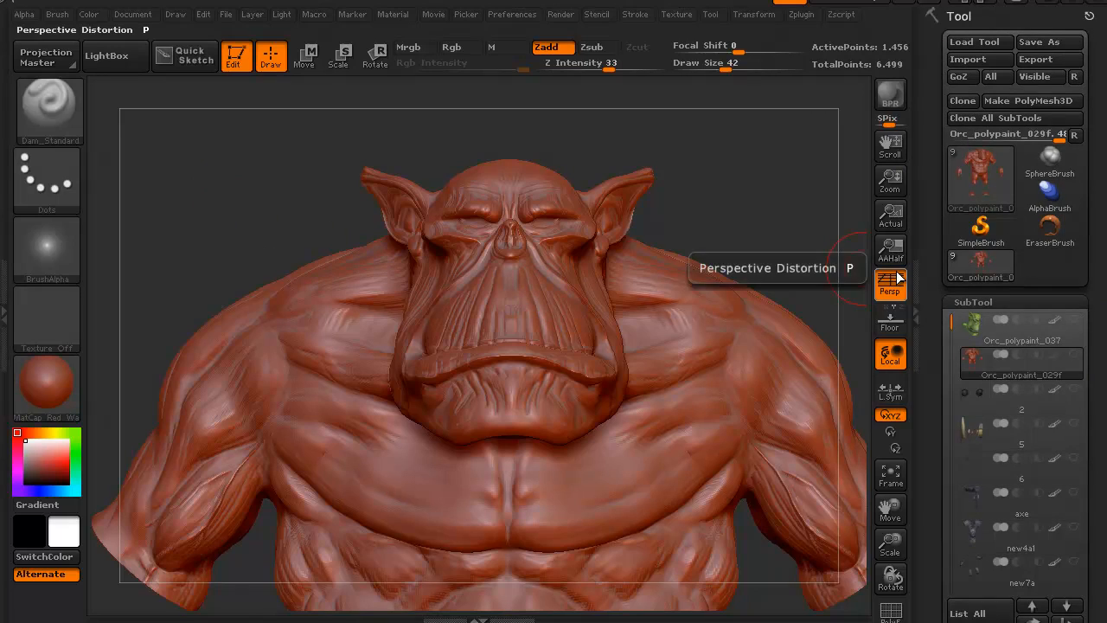
pyautogui.click(236, 57)
pyautogui.hotkey('ctrl', 'n')
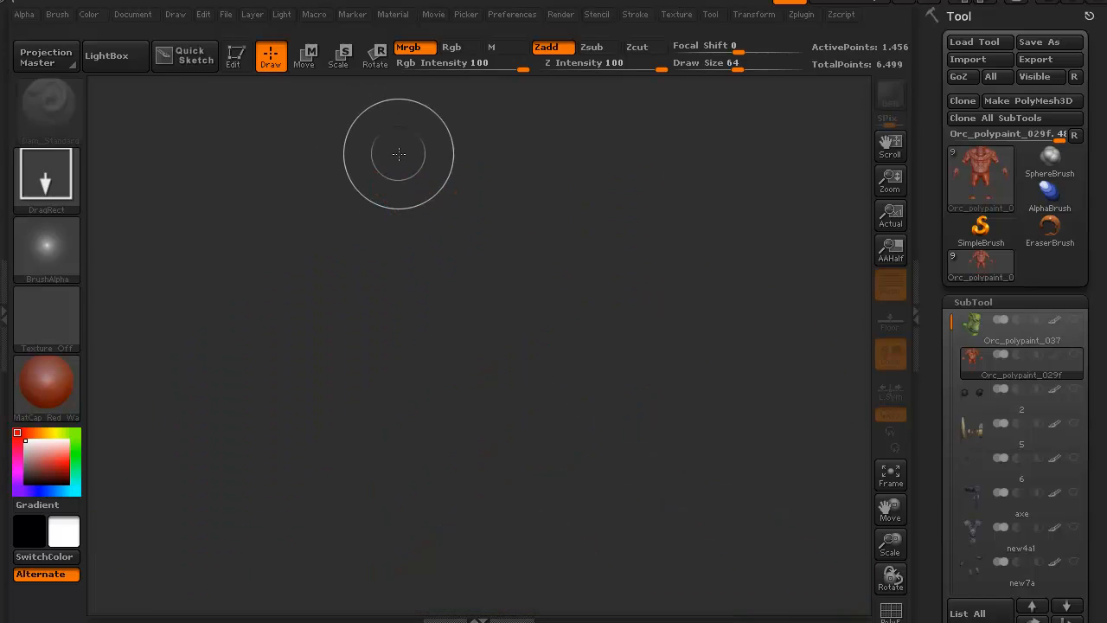
# Choose the Plane3D mesh, draw it on the canvas, enter Edit mode and snap it to a front view.
pyautogui.click(980, 229)
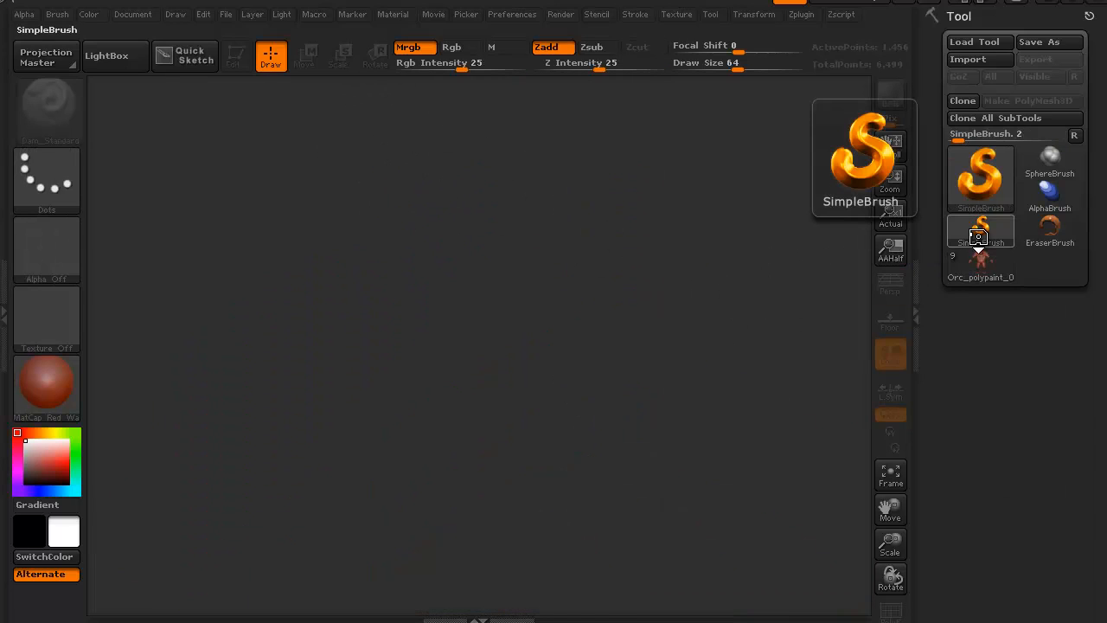
pyautogui.click(978, 233)
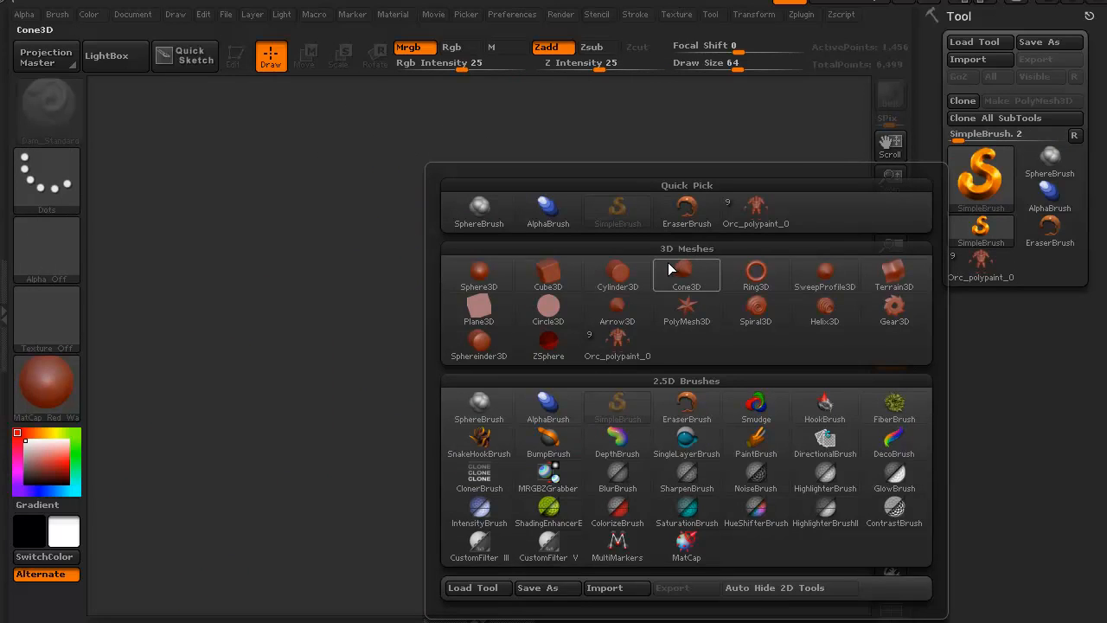
pyautogui.click(471, 307)
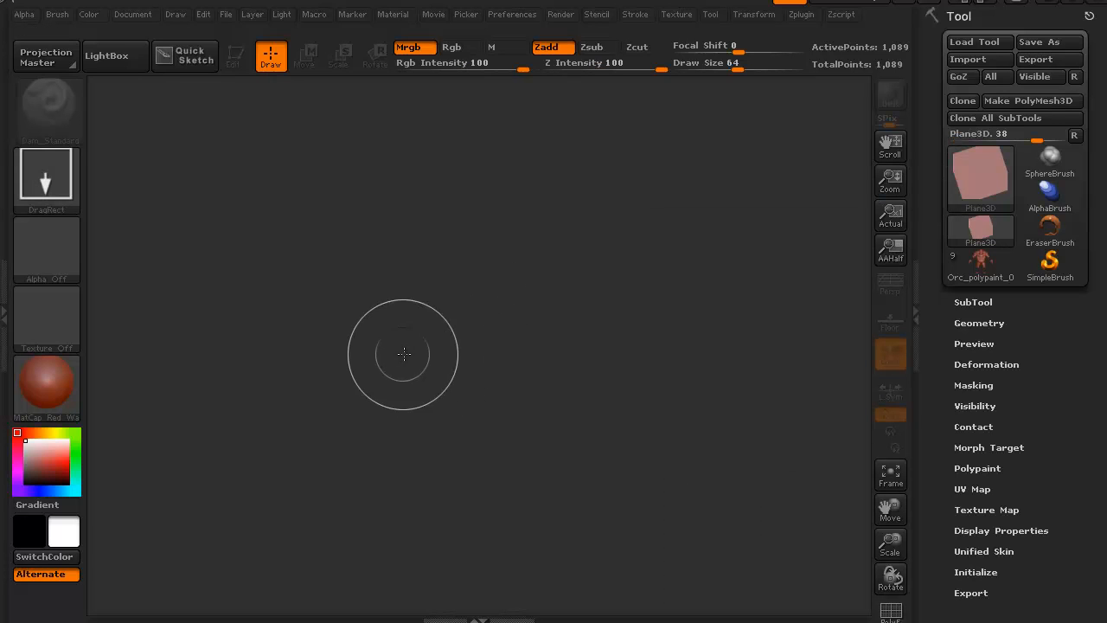
pyautogui.moveTo(462, 323)
pyautogui.mouseDown()
pyautogui.moveTo(454, 487)
pyautogui.moveTo(467, 579)
pyautogui.mouseUp()
pyautogui.click(234, 57)
pyautogui.moveTo(196, 216)
pyautogui.keyDown('shift'); pyautogui.mouseDown()
pyautogui.moveTo(198, 249)
pyautogui.moveTo(263, 274)
pyautogui.moveTo(247, 264)
pyautogui.moveTo(245, 301)
pyautogui.moveTo(222, 317)
pyautogui.moveTo(225, 280)
pyautogui.moveTo(227, 304)
pyautogui.mouseUp(); pyautogui.keyUp('shift')
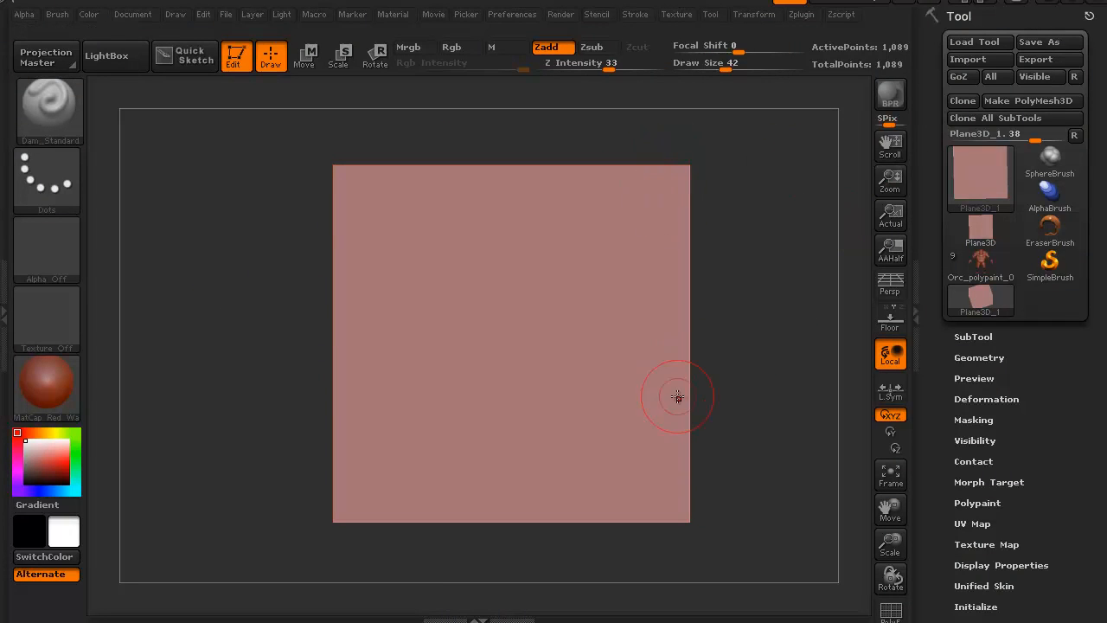
# Convert the plane to a PolyMesh3D, subdivide it several times and check its full active point count.
pyautogui.click(1042, 99)
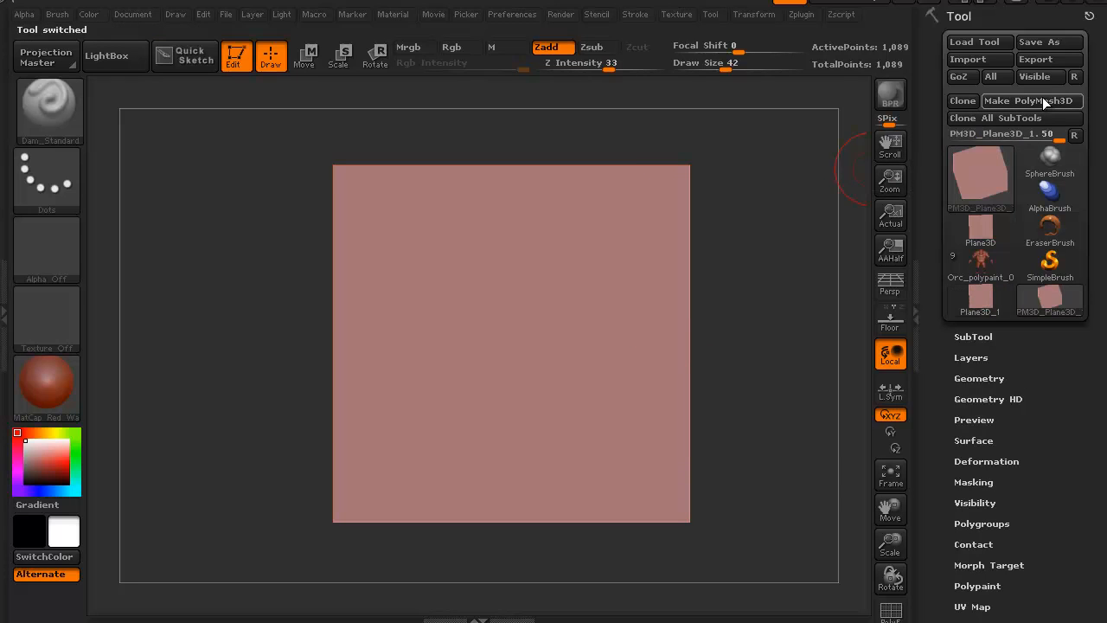
pyautogui.keyDown('alt'); pyautogui.moveTo(276, 373); pyautogui.dragTo(201, 397); pyautogui.keyUp('alt')
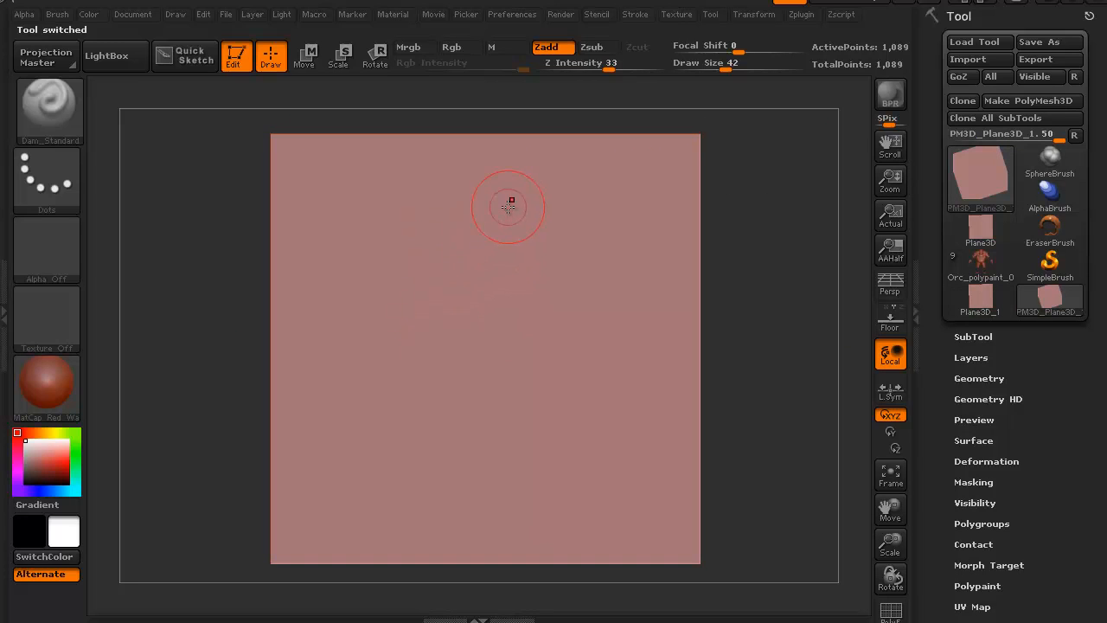
pyautogui.press('ctrl')
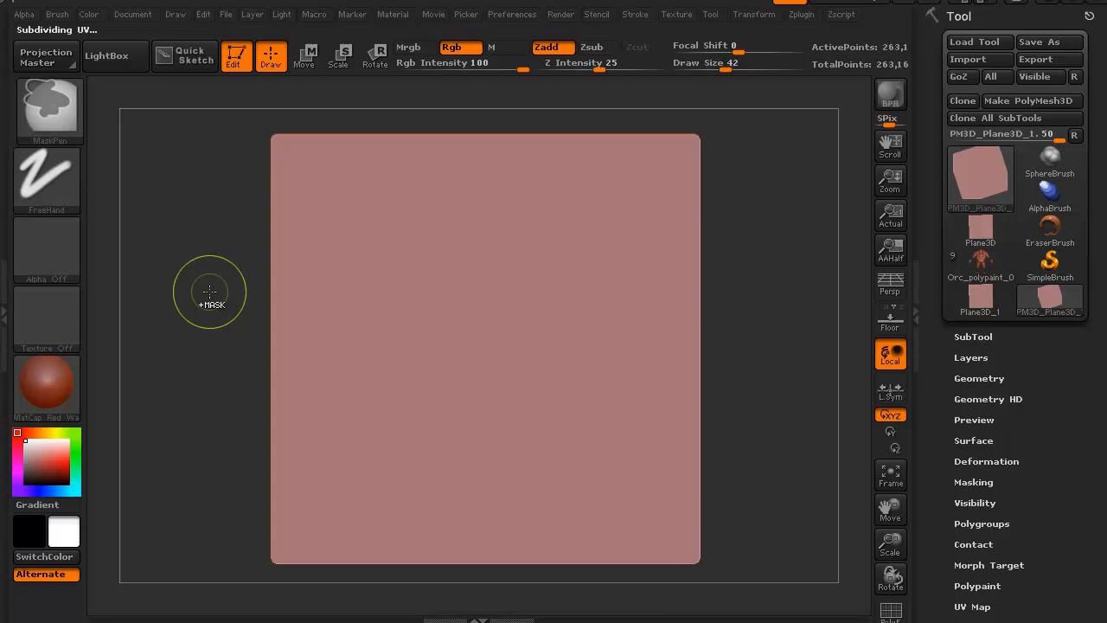
pyautogui.press('ctrl')
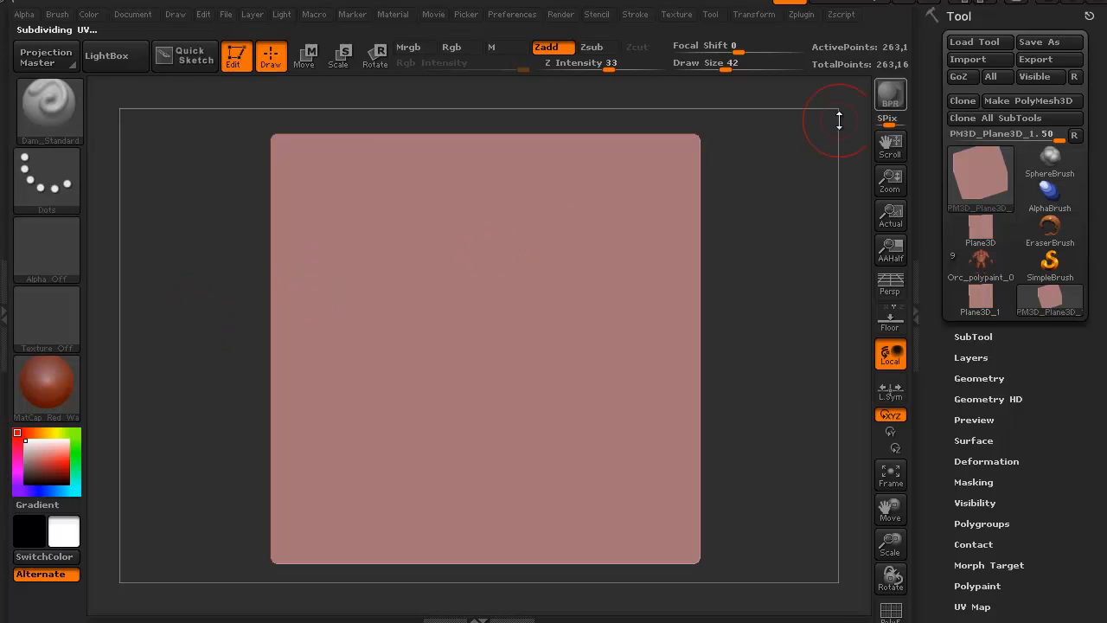
pyautogui.click(916, 263)
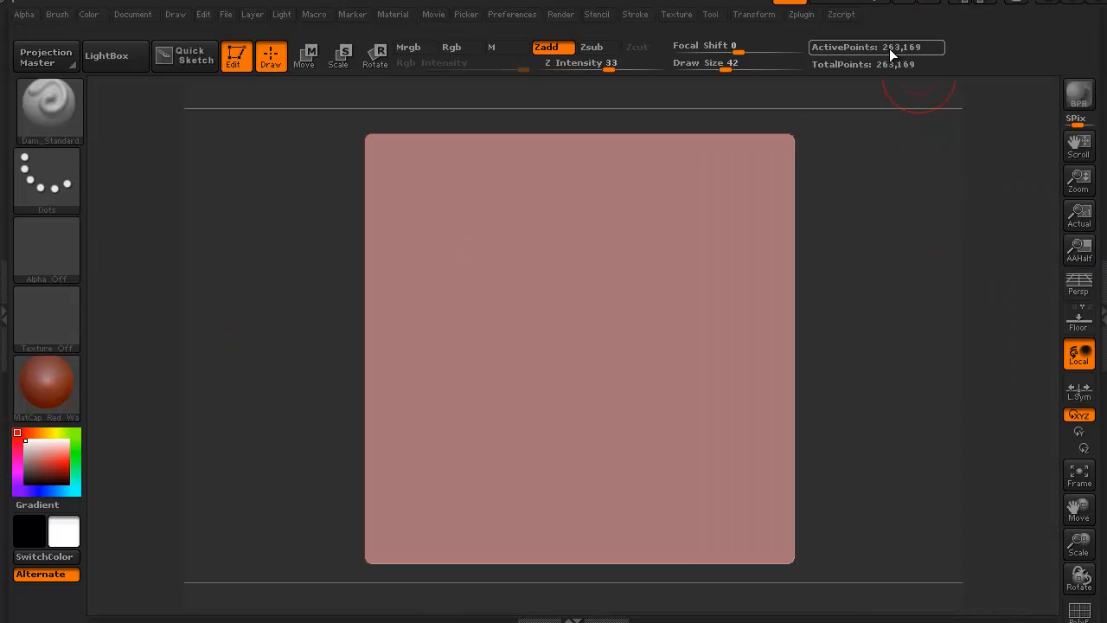
pyautogui.click(1100, 318)
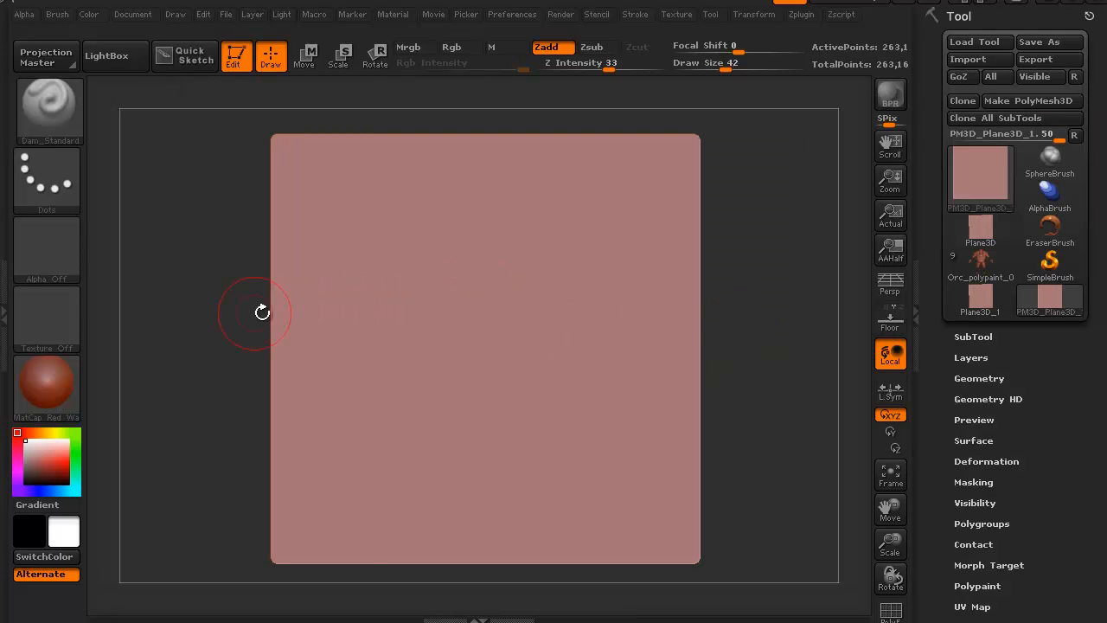
# Change the Dam_Standard brush's stroke type to FreeHand and switch to the Standard brush.
pyautogui.keyDown('alt'); pyautogui.moveTo(212, 302); pyautogui.dragTo(219, 303); pyautogui.keyUp('alt')
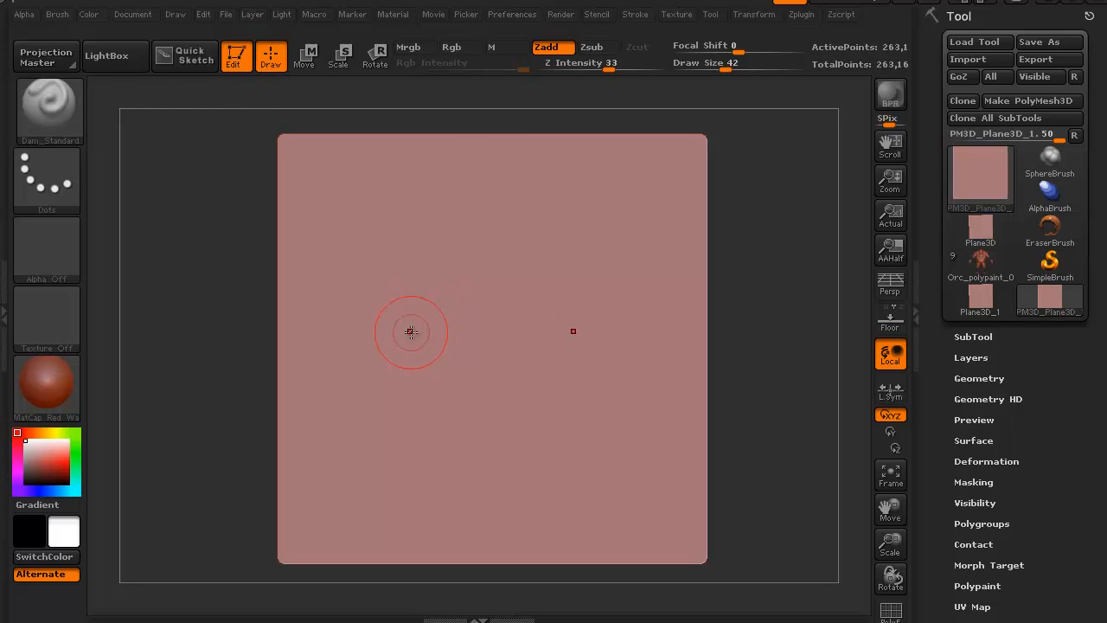
pyautogui.click(68, 190)
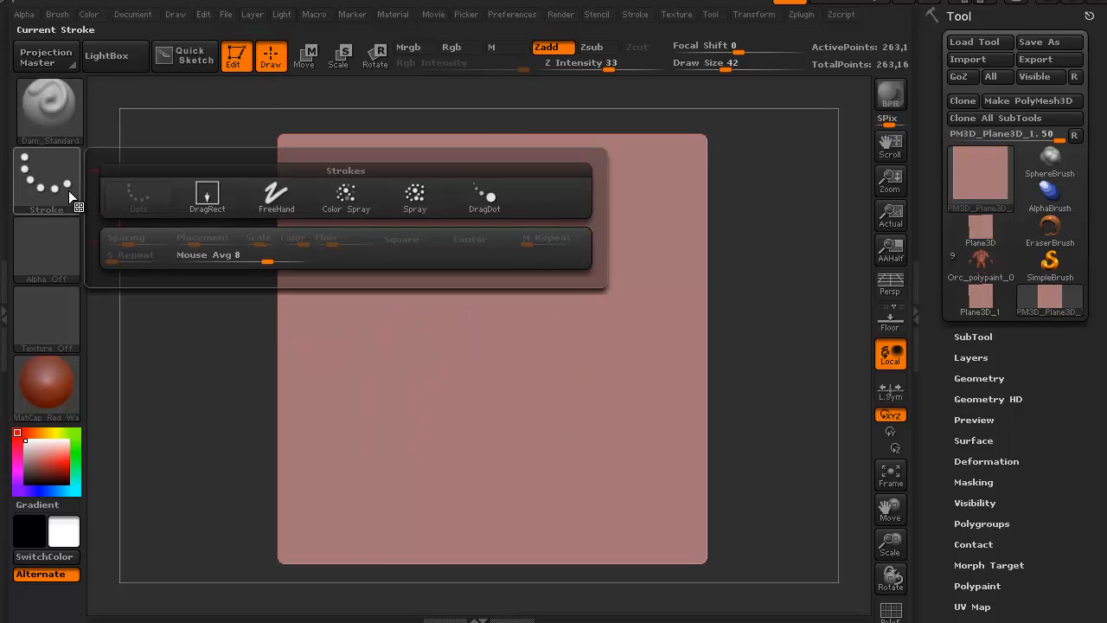
pyautogui.click(275, 195)
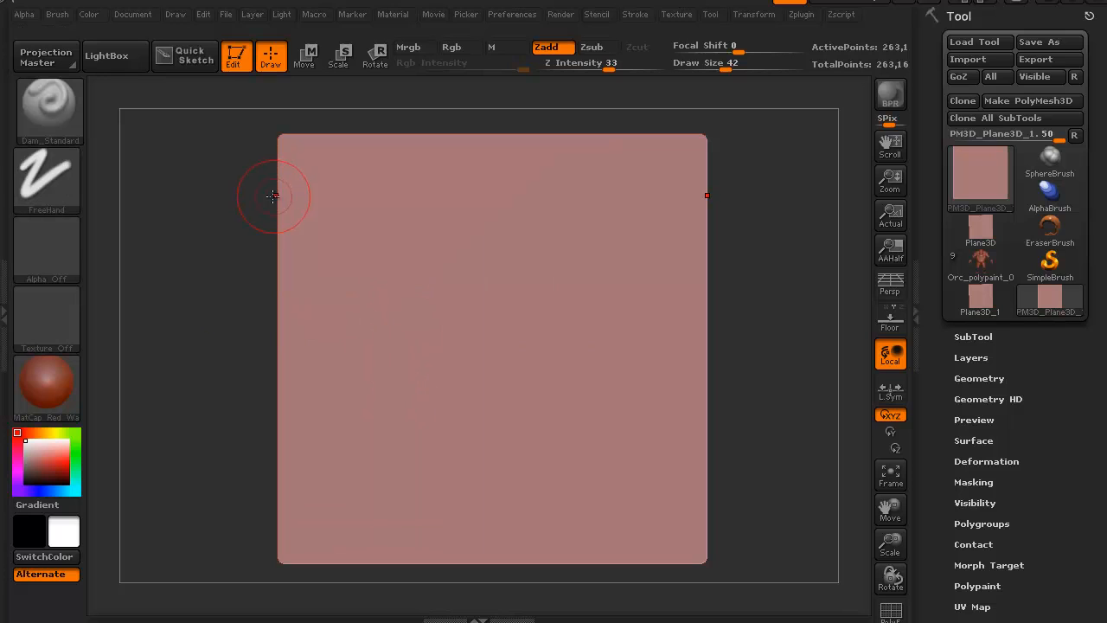
pyautogui.click(62, 115)
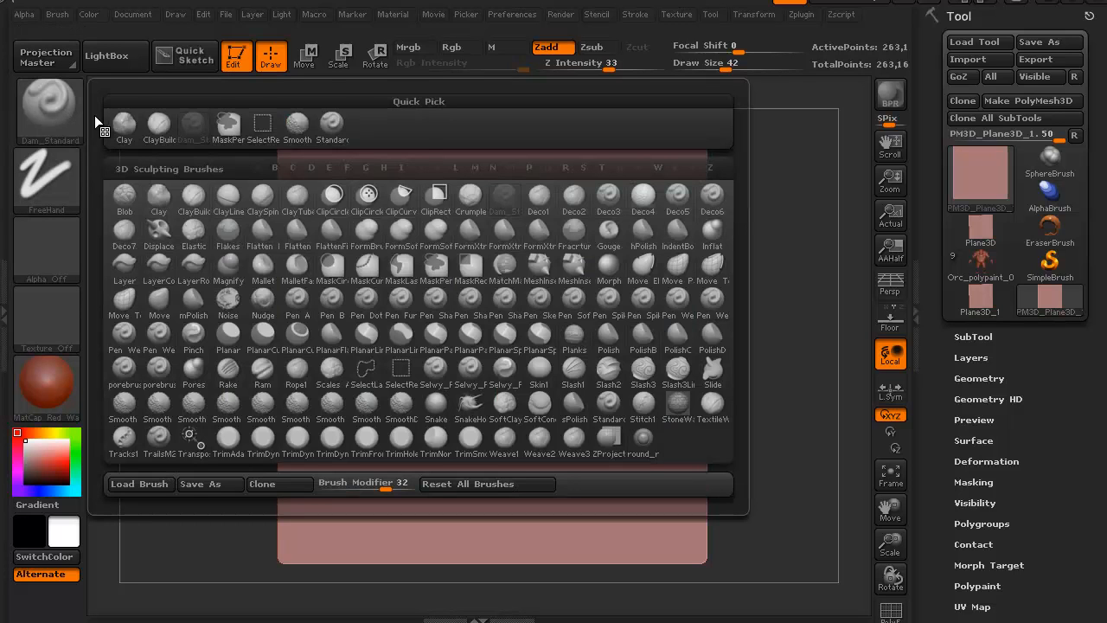
pyautogui.click(332, 128)
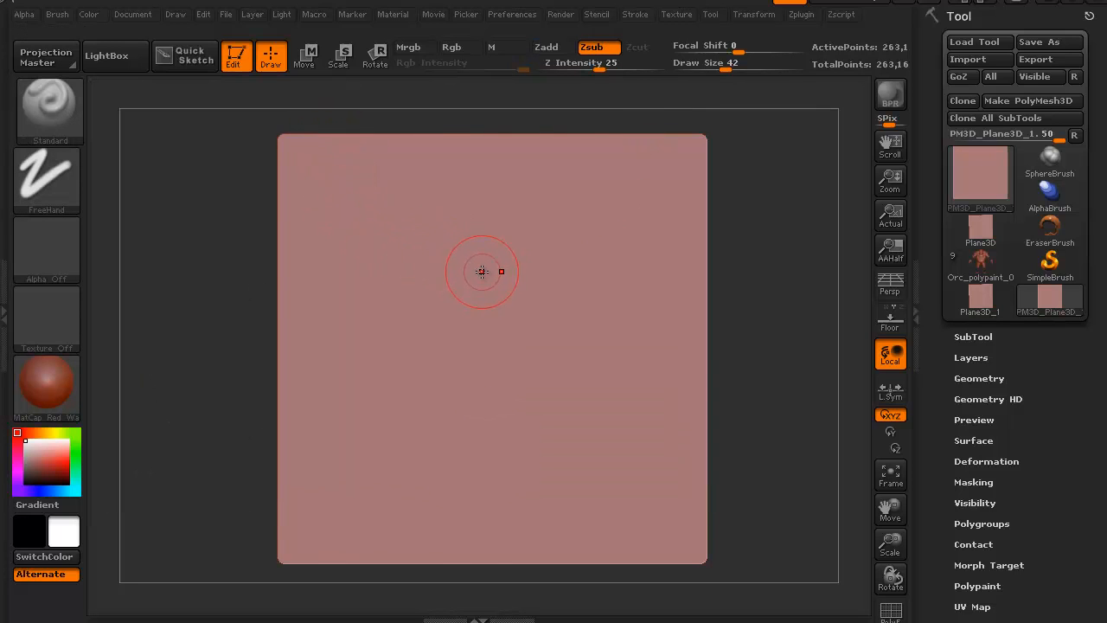
# Try carving mirrored ring-shaped grooves into the plane with the Standard brush in Zsub, and undo them.
pyautogui.moveTo(482, 271)
pyautogui.mouseDown()
pyautogui.moveTo(501, 273)
pyautogui.moveTo(445, 275)
pyautogui.moveTo(423, 289)
pyautogui.moveTo(393, 372)
pyautogui.moveTo(432, 441)
pyautogui.moveTo(504, 459)
pyautogui.mouseUp()
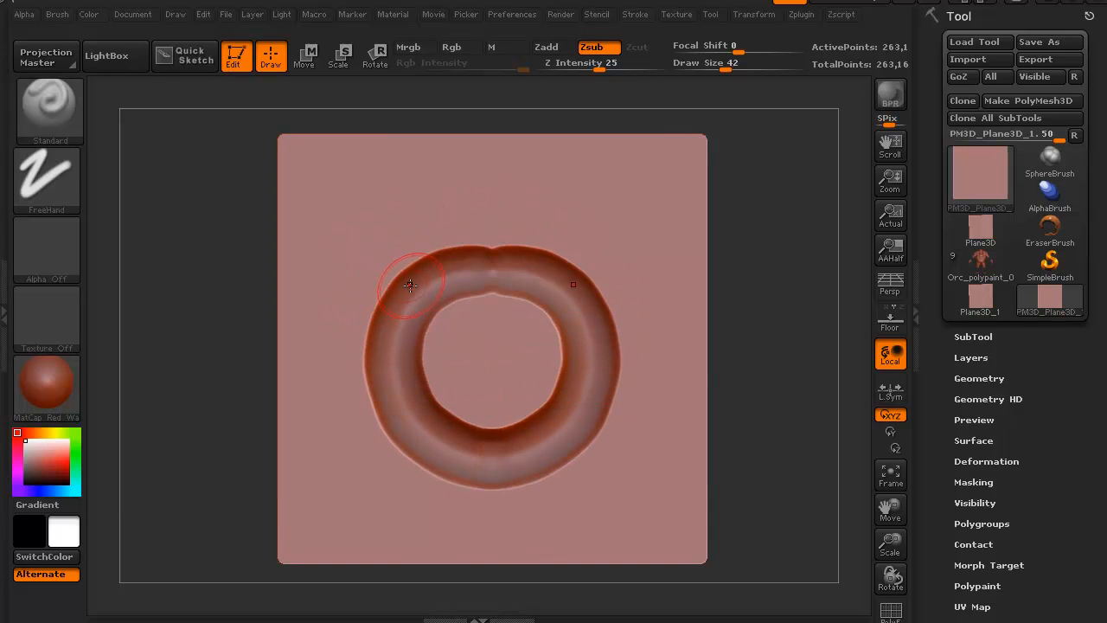
pyautogui.hotkey('ctrl', 'z')
pyautogui.moveTo(487, 268)
pyautogui.mouseDown()
pyautogui.moveTo(411, 294)
pyautogui.moveTo(376, 345)
pyautogui.moveTo(372, 402)
pyautogui.moveTo(426, 461)
pyautogui.moveTo(491, 480)
pyautogui.moveTo(569, 456)
pyautogui.mouseUp()
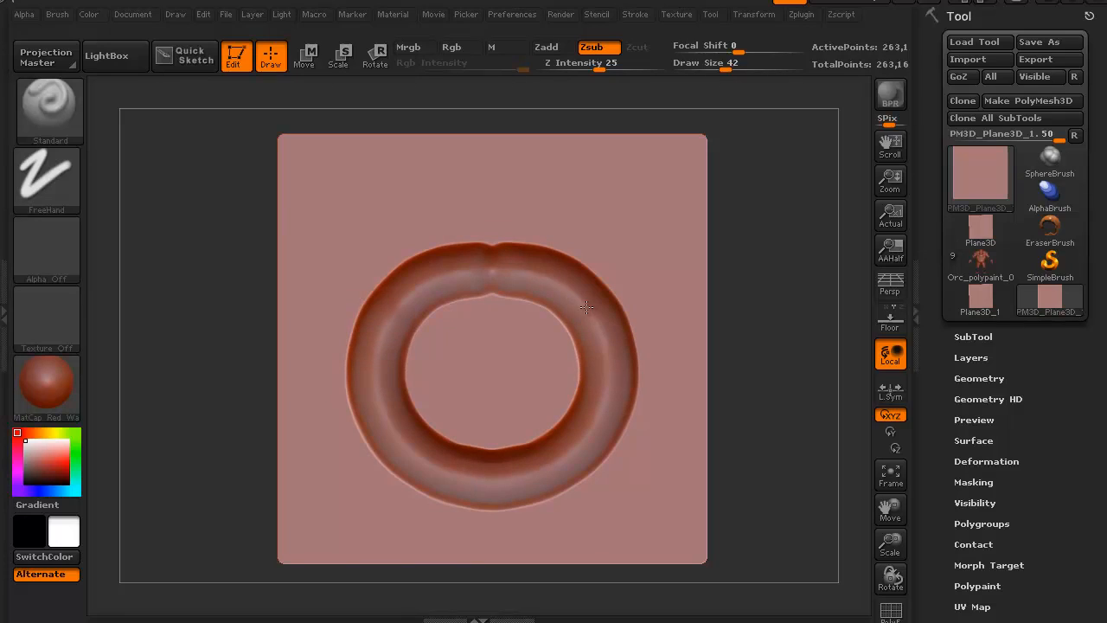
pyautogui.moveTo(527, 271); pyautogui.dragTo(453, 278)
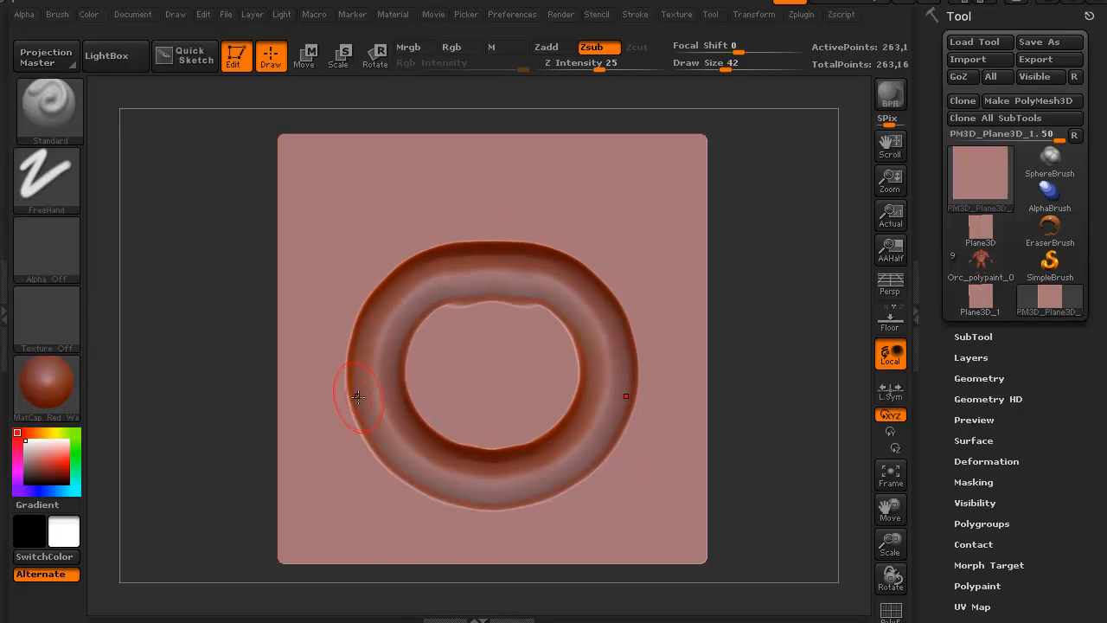
pyautogui.moveTo(207, 425); pyautogui.dragTo(230, 432)
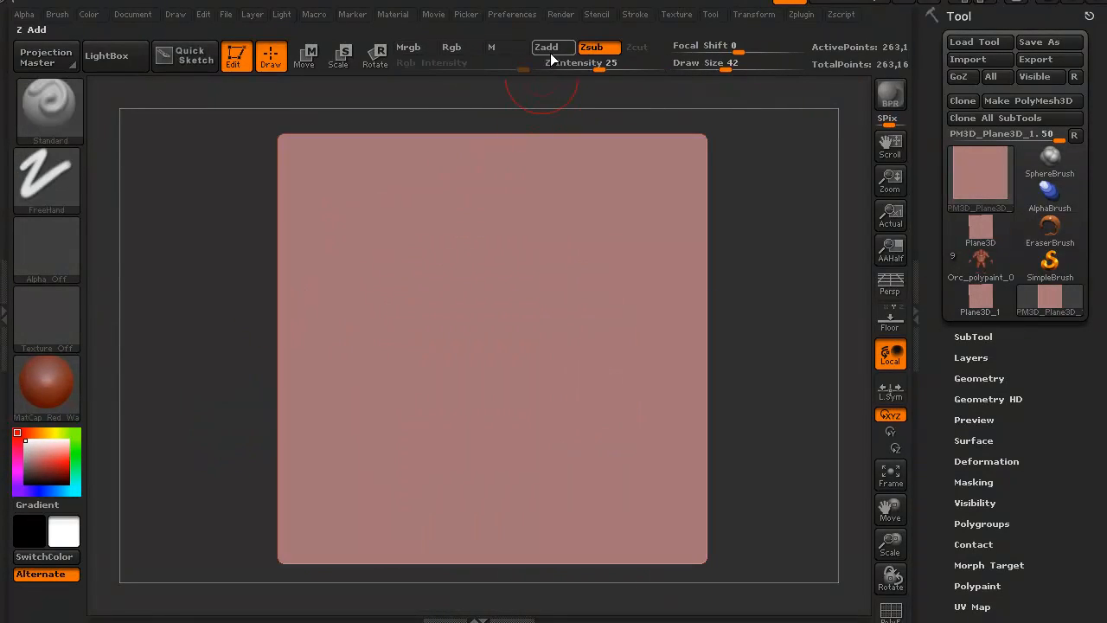
# Switch the Standard brush to Zadd with a draw size of 32, try a raised mirrored ring on the plane and undo it.
pyautogui.click(549, 51)
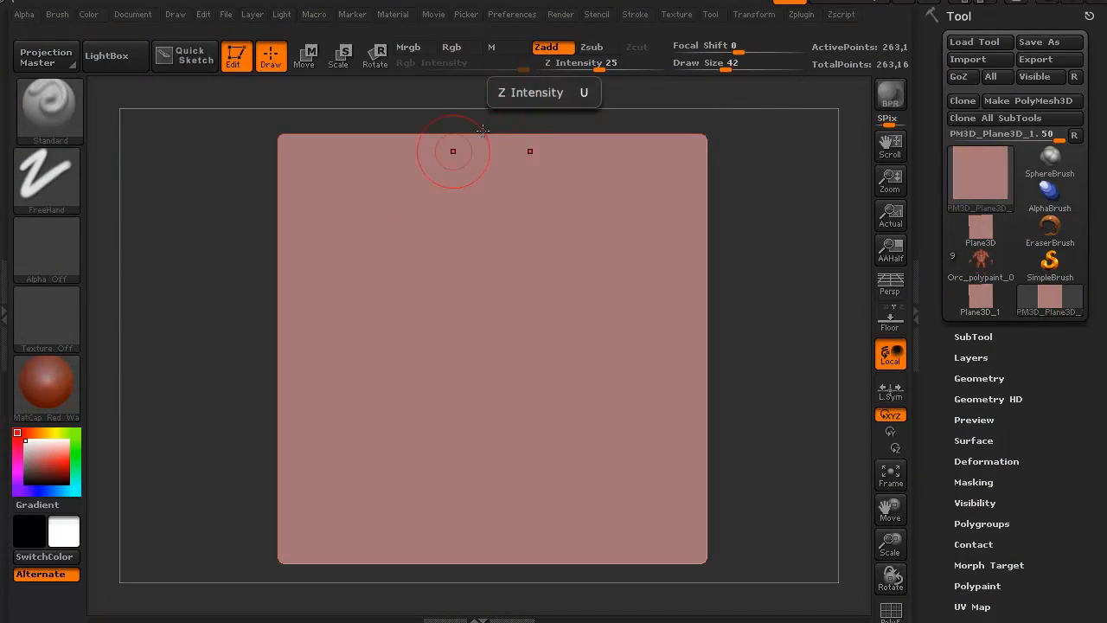
pyautogui.press('[')
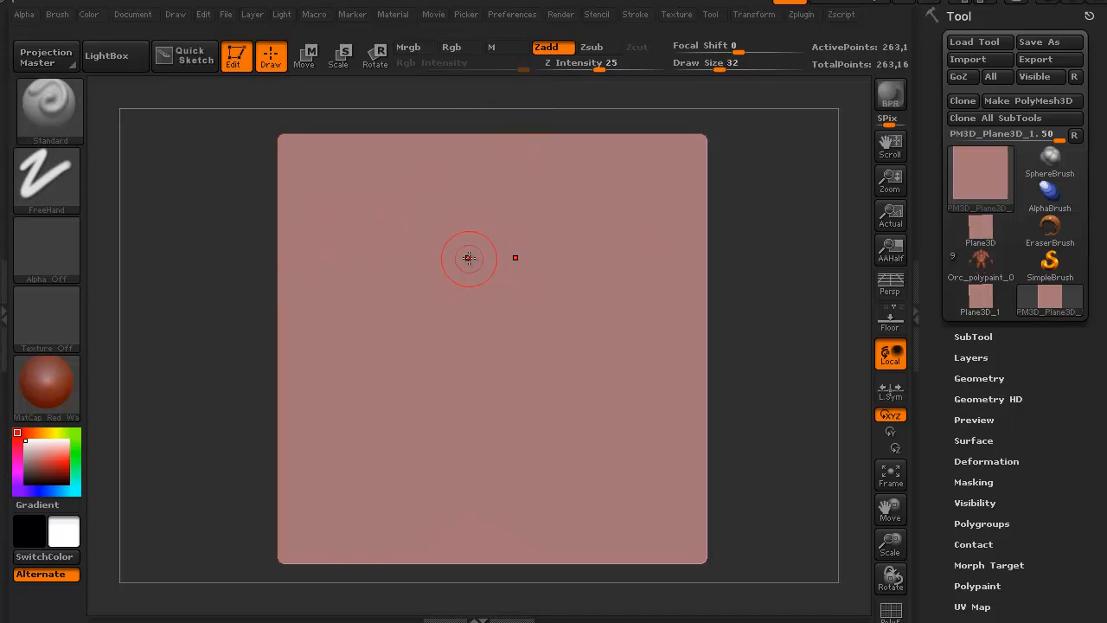
pyautogui.moveTo(491, 251)
pyautogui.mouseDown()
pyautogui.moveTo(451, 256)
pyautogui.moveTo(406, 289)
pyautogui.moveTo(380, 360)
pyautogui.moveTo(421, 444)
pyautogui.moveTo(467, 481)
pyautogui.moveTo(394, 380)
pyautogui.moveTo(394, 276)
pyautogui.moveTo(426, 276)
pyautogui.mouseUp()
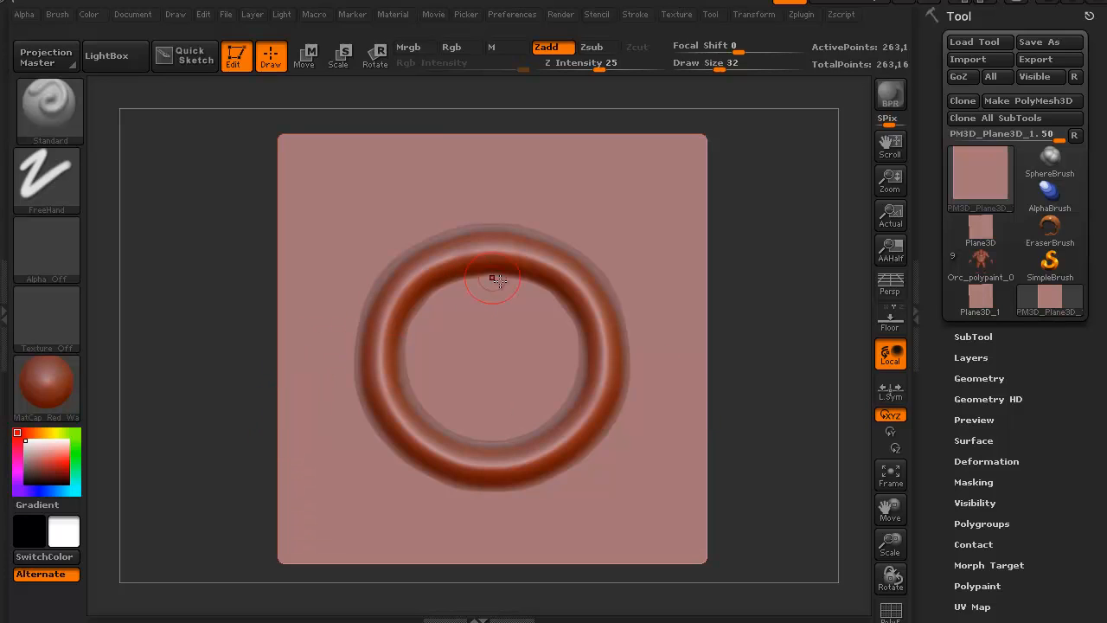
pyautogui.hotkey('ctrl', 'z')
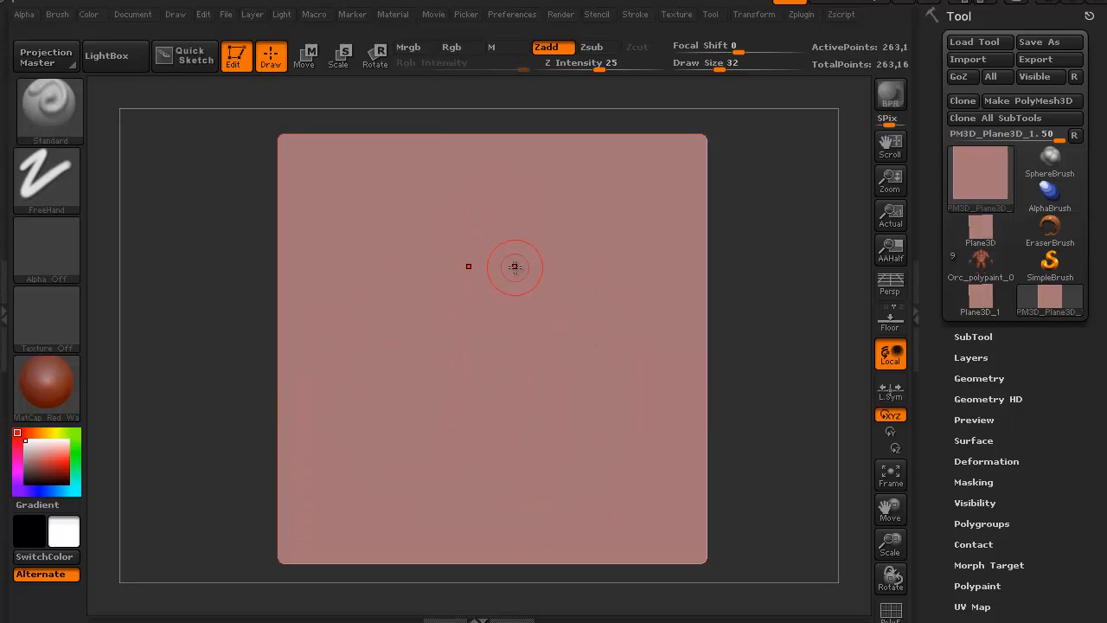
# Turn on LazyMouse for the FreeHand stroke, try a raised mirrored ring on the plane and undo it.
pyautogui.click(637, 15)
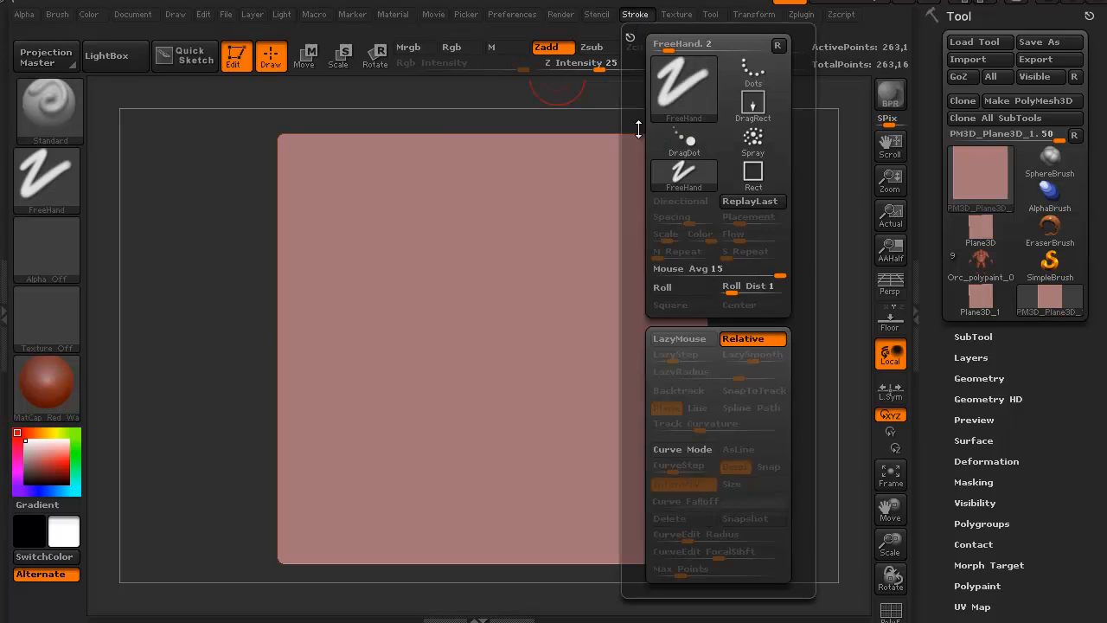
pyautogui.click(676, 338)
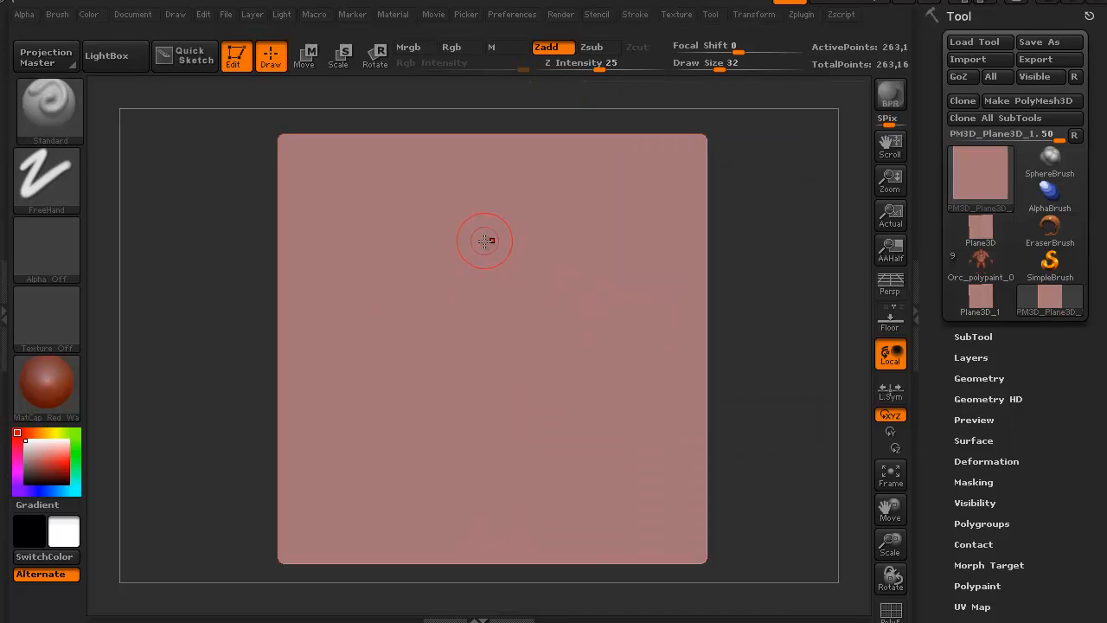
pyautogui.moveTo(514, 239)
pyautogui.mouseDown()
pyautogui.moveTo(578, 302)
pyautogui.moveTo(600, 359)
pyautogui.moveTo(600, 395)
pyautogui.moveTo(562, 452)
pyautogui.moveTo(503, 486)
pyautogui.moveTo(453, 471)
pyautogui.moveTo(396, 425)
pyautogui.moveTo(372, 381)
pyautogui.moveTo(370, 333)
pyautogui.moveTo(408, 291)
pyautogui.moveTo(441, 261)
pyautogui.moveTo(502, 247)
pyautogui.moveTo(571, 287)
pyautogui.moveTo(595, 327)
pyautogui.moveTo(607, 381)
pyautogui.moveTo(595, 428)
pyautogui.moveTo(514, 482)
pyautogui.moveTo(431, 463)
pyautogui.mouseUp()
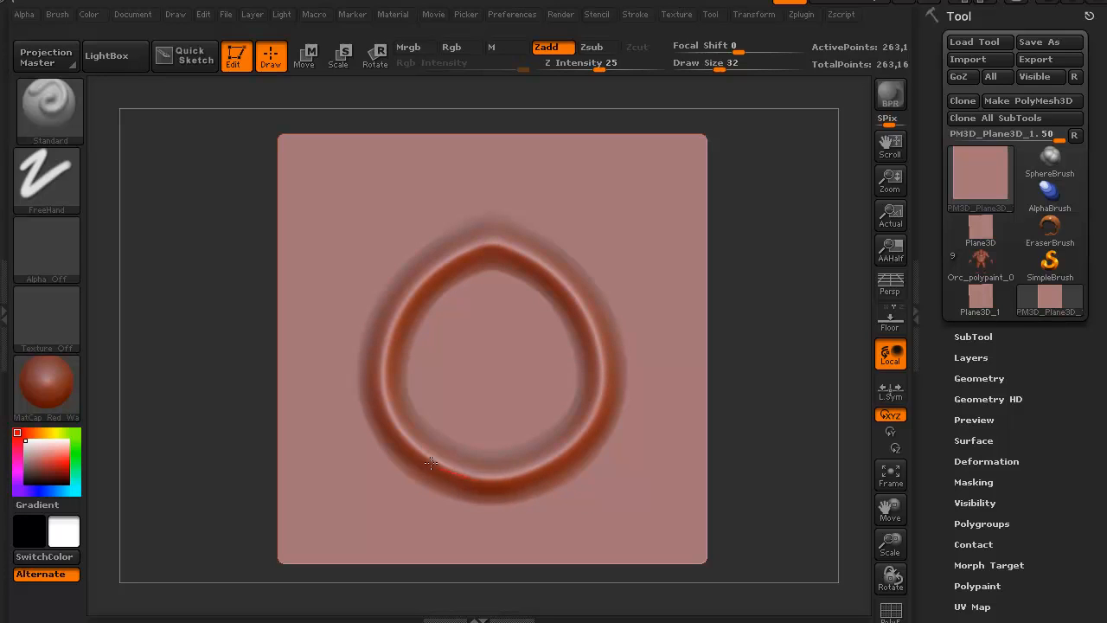
pyautogui.hotkey('ctrl', 'z')
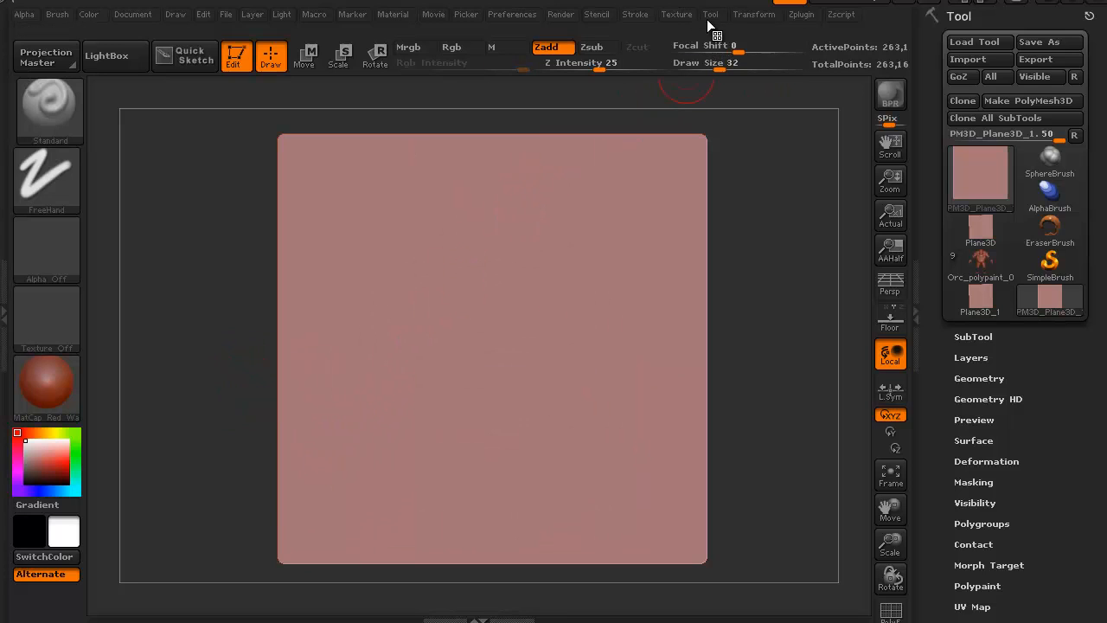
# Dock the Transform palette in the tray above the Tool palette, with its symmetry settings in view.
pyautogui.click(752, 15)
pyautogui.click(751, 16)
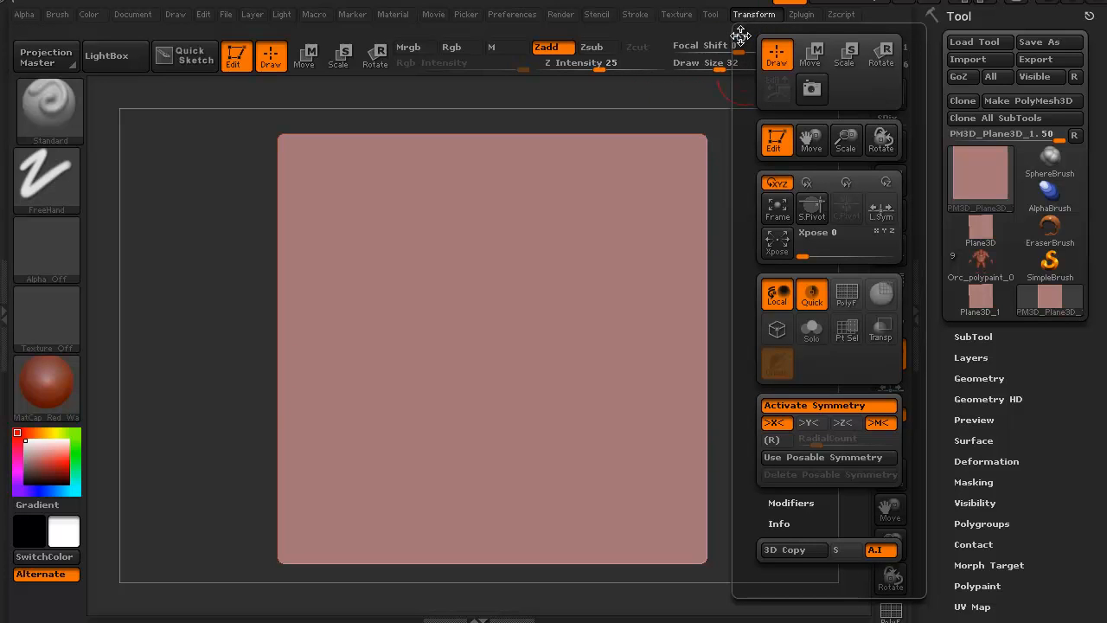
pyautogui.click(741, 35)
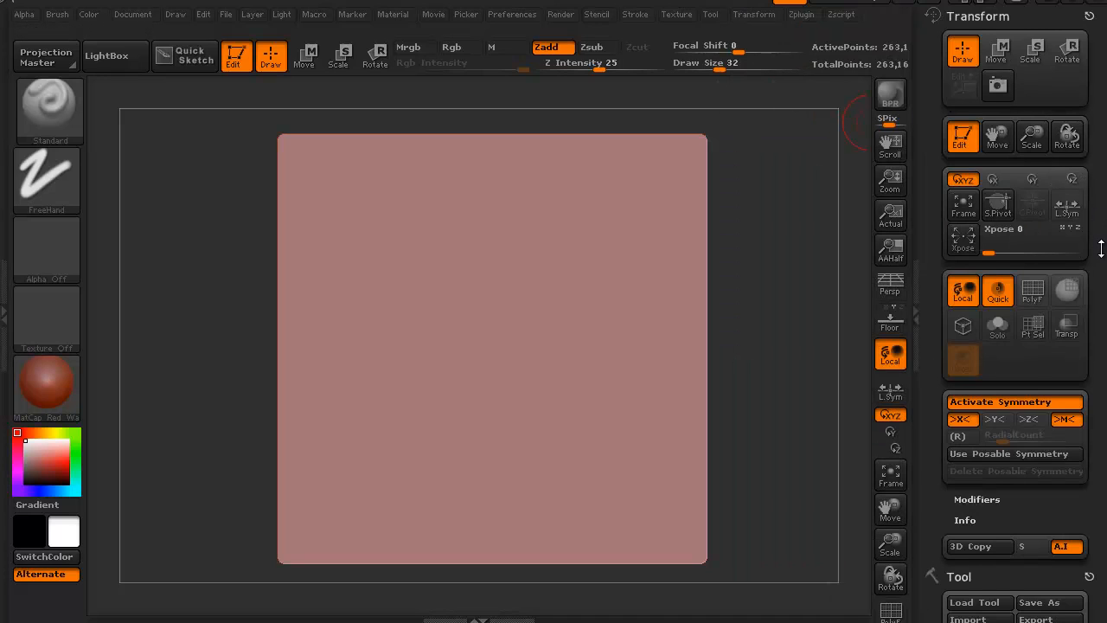
pyautogui.moveTo(1100, 249); pyautogui.dragTo(1096, 234)
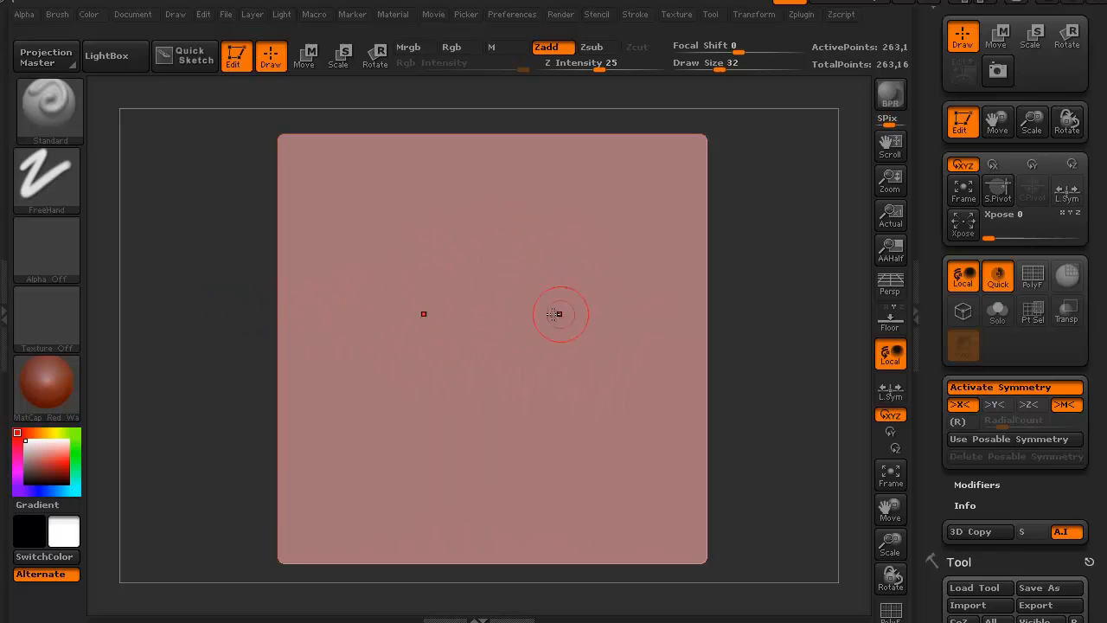
# Change the symmetry from X to Y only, try curved and ring-shaped strokes on the plane and undo them.
pyautogui.click(962, 403)
pyautogui.click(995, 404)
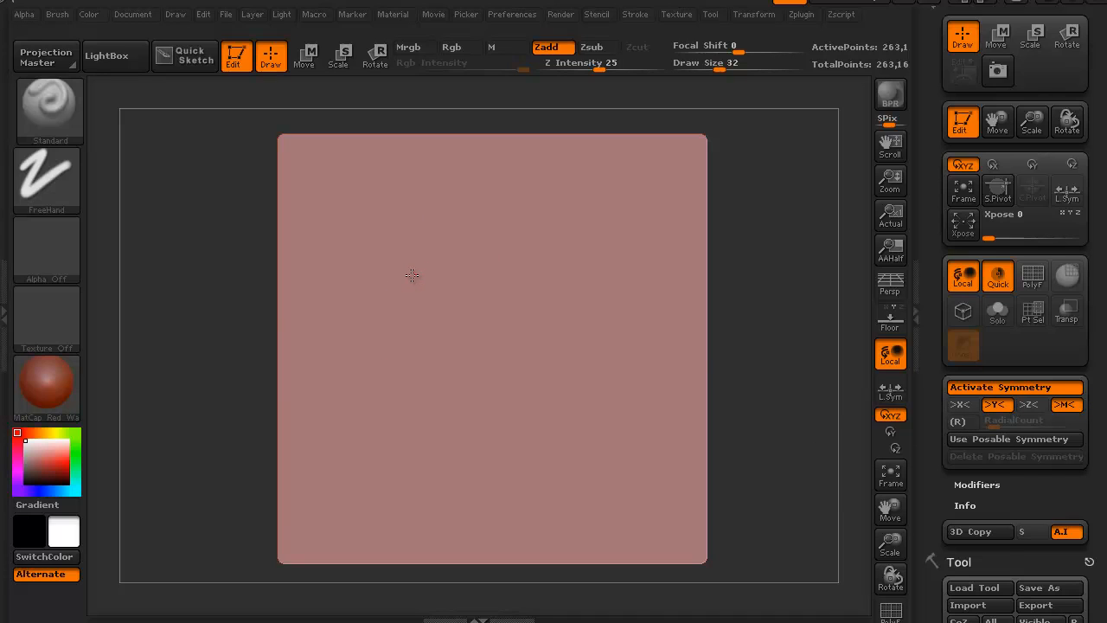
pyautogui.moveTo(411, 275)
pyautogui.mouseDown()
pyautogui.moveTo(365, 339)
pyautogui.moveTo(367, 385)
pyautogui.moveTo(406, 425)
pyautogui.moveTo(452, 435)
pyautogui.moveTo(404, 414)
pyautogui.moveTo(366, 373)
pyautogui.moveTo(384, 292)
pyautogui.mouseUp()
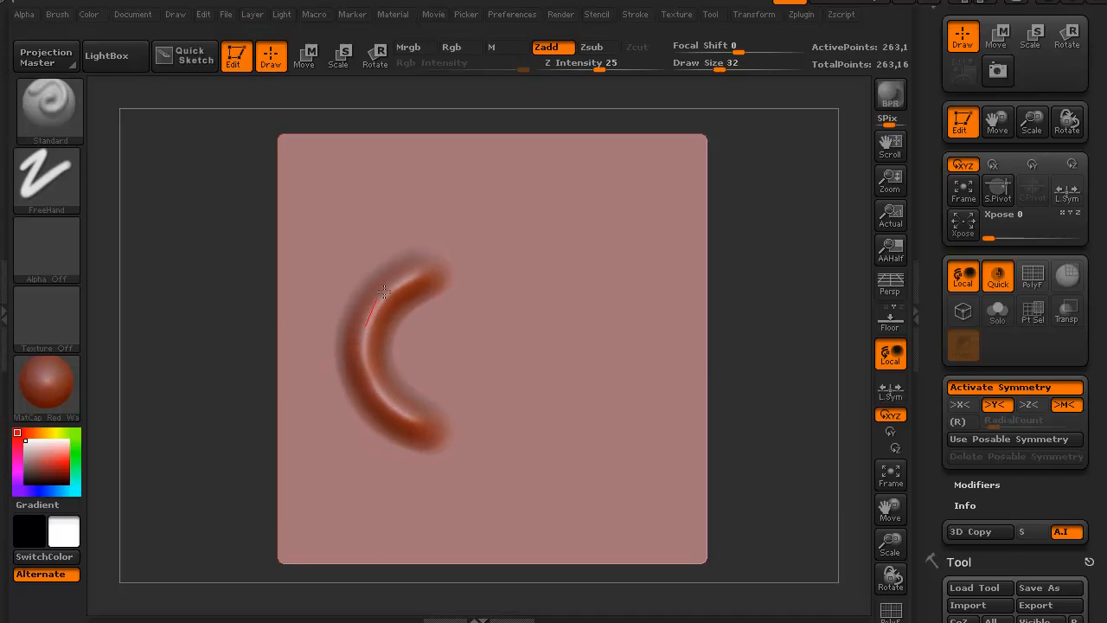
pyautogui.hotkey('ctrl', 'z')
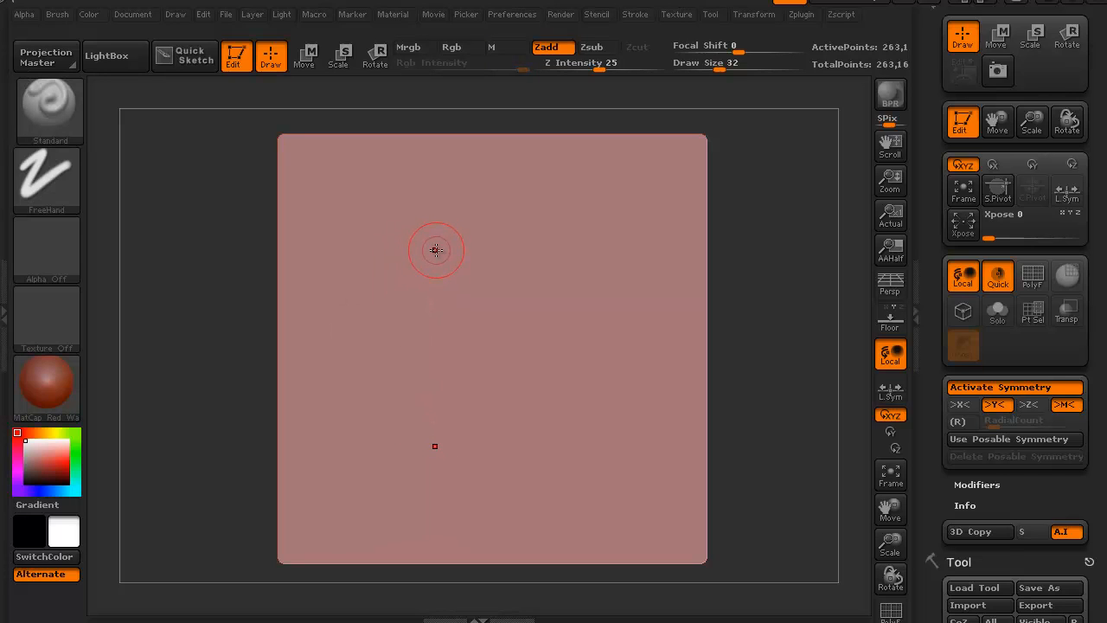
pyautogui.moveTo(413, 228)
pyautogui.mouseDown()
pyautogui.moveTo(523, 206)
pyautogui.moveTo(608, 246)
pyautogui.moveTo(632, 339)
pyautogui.moveTo(606, 417)
pyautogui.moveTo(545, 467)
pyautogui.moveTo(405, 468)
pyautogui.moveTo(356, 394)
pyautogui.moveTo(381, 288)
pyautogui.moveTo(408, 238)
pyautogui.moveTo(554, 210)
pyautogui.moveTo(609, 268)
pyautogui.moveTo(621, 415)
pyautogui.moveTo(573, 465)
pyautogui.moveTo(454, 493)
pyautogui.moveTo(362, 441)
pyautogui.moveTo(353, 312)
pyautogui.moveTo(381, 272)
pyautogui.mouseUp()
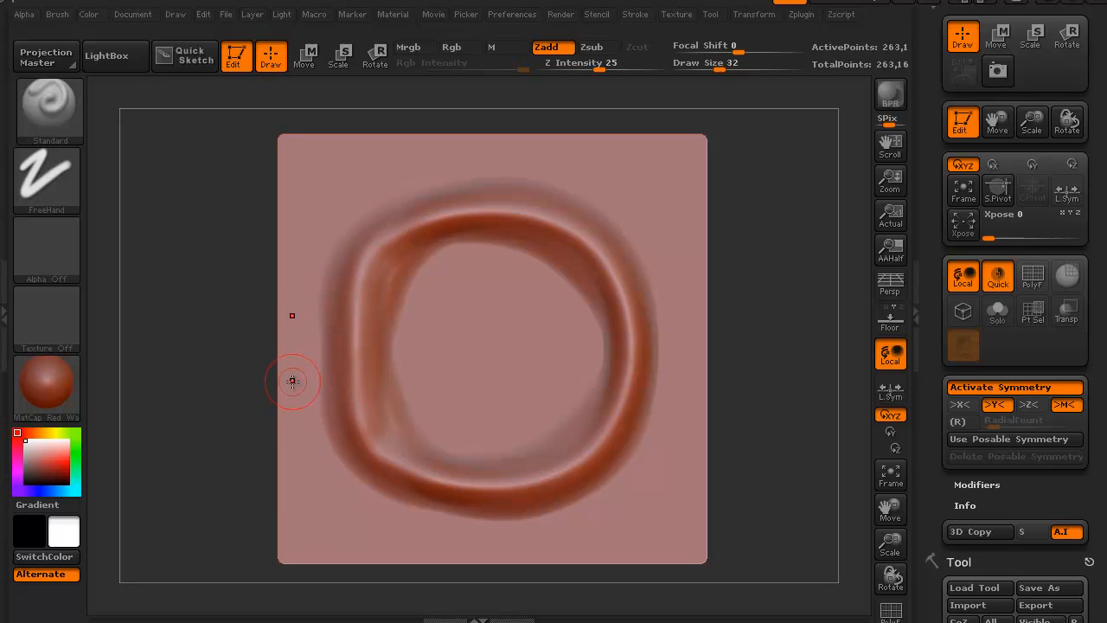
pyautogui.hotkey('ctrl', 'z')
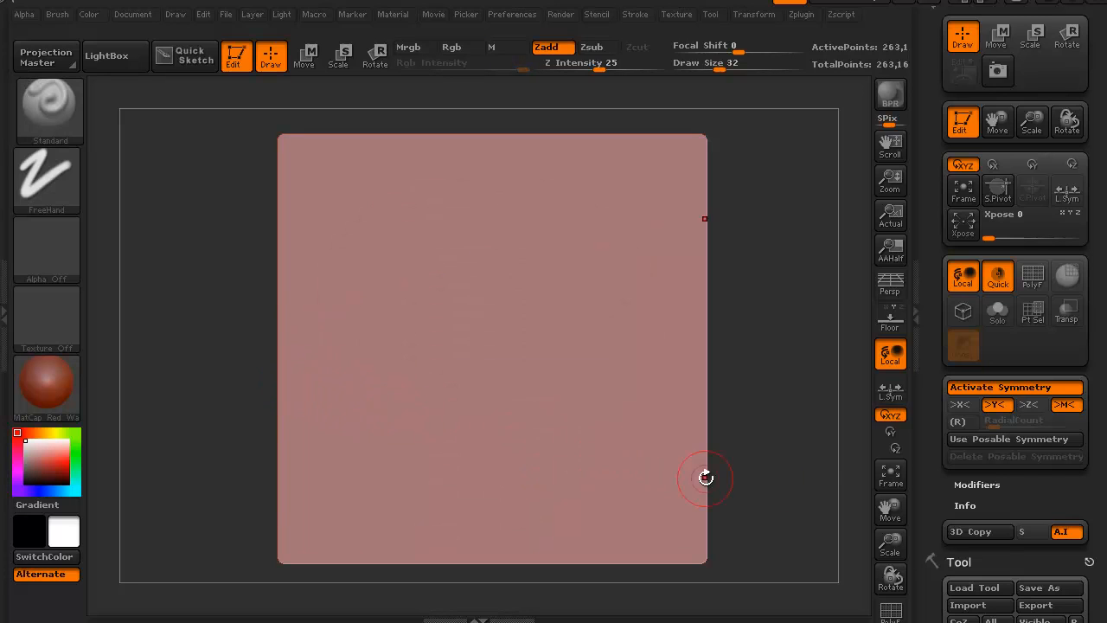
# Try Z symmetry in place of Y while rotating the plane, and return to X symmetry only.
pyautogui.click(994, 404)
pyautogui.click(1028, 405)
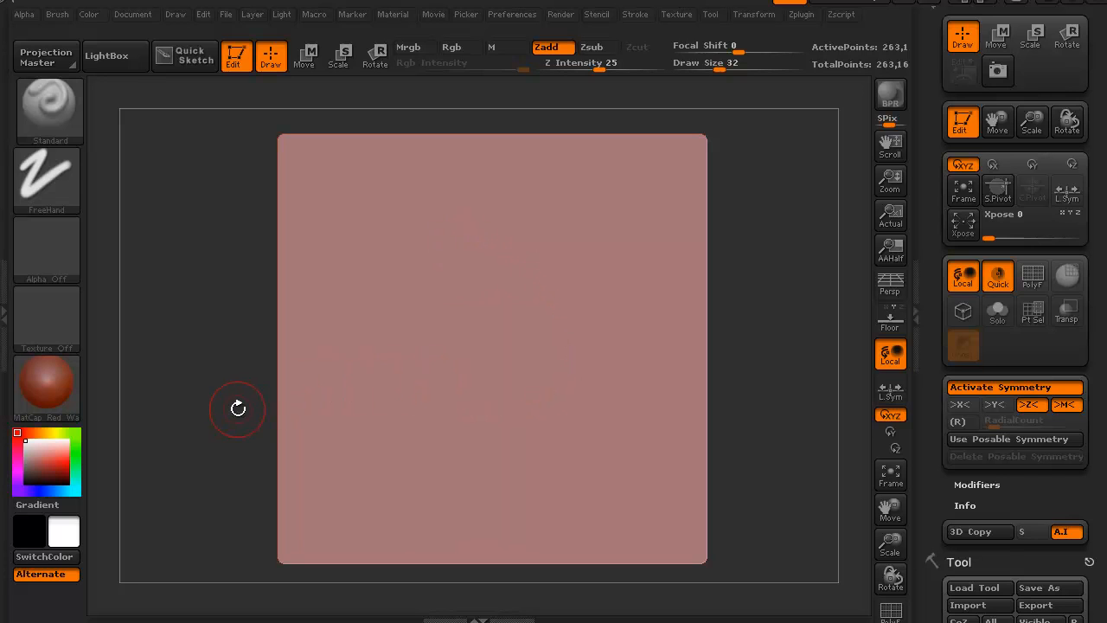
pyautogui.moveTo(237, 408)
pyautogui.mouseDown()
pyautogui.moveTo(146, 437)
pyautogui.moveTo(208, 420)
pyautogui.moveTo(208, 437)
pyautogui.mouseUp()
pyautogui.click(1028, 404)
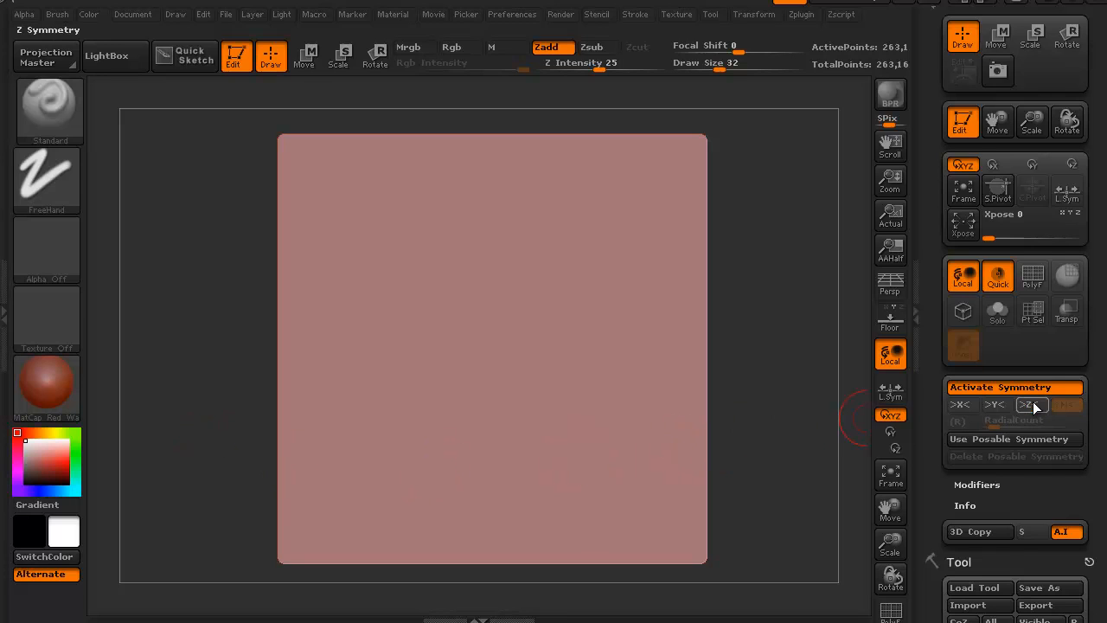
pyautogui.click(959, 404)
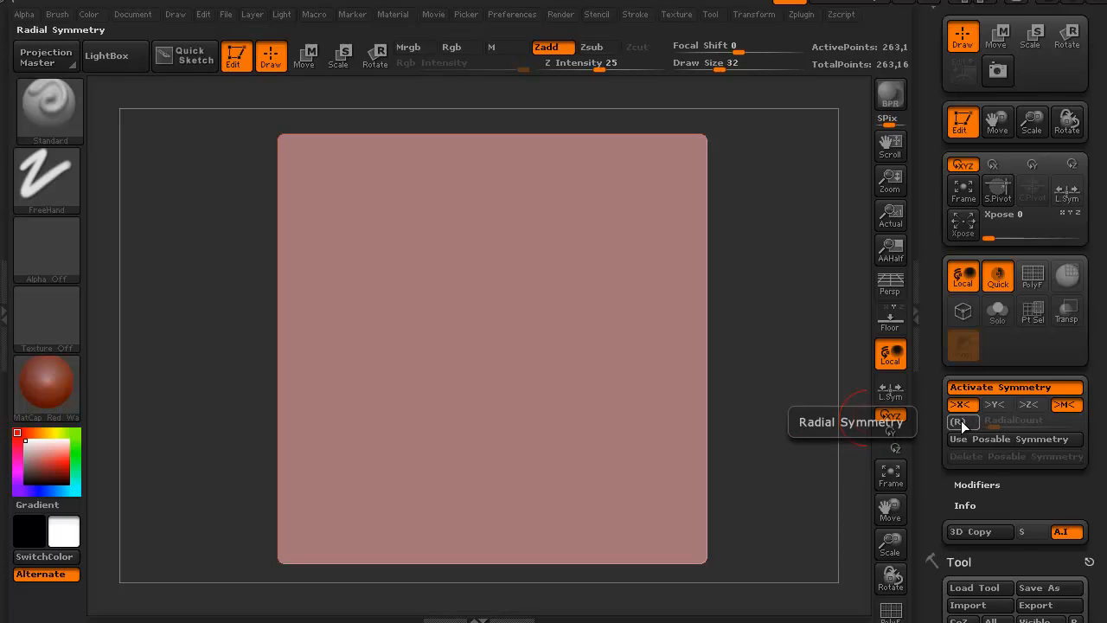
# Enable radial symmetry with a RadialCount of 8 on the X axis, try a stroke on the plane and undo it.
pyautogui.click(959, 422)
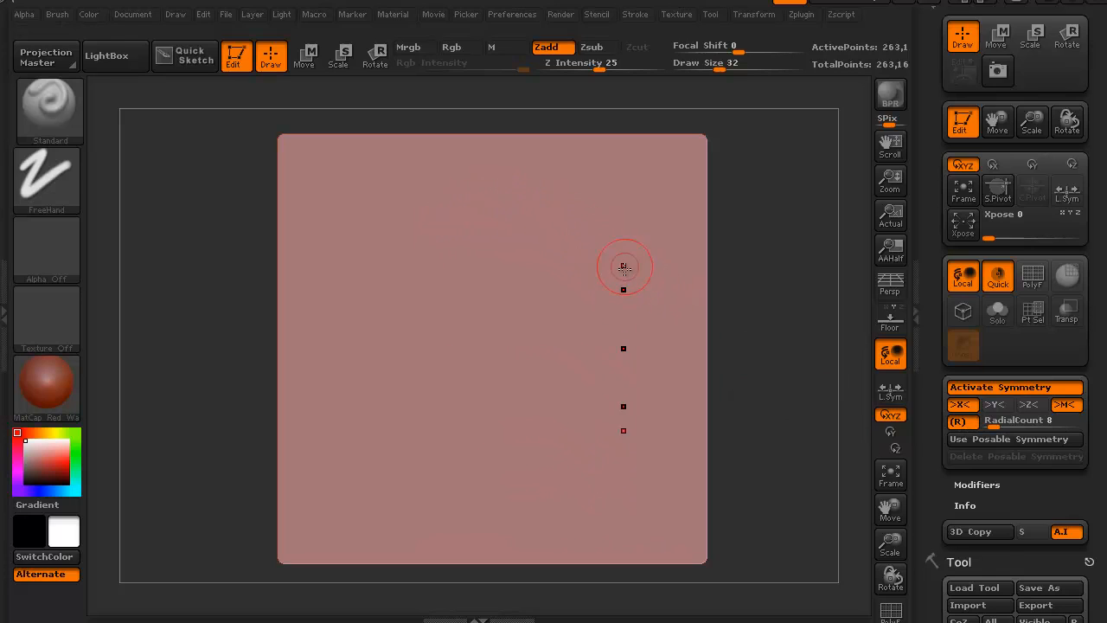
pyautogui.moveTo(561, 231)
pyautogui.mouseDown()
pyautogui.moveTo(437, 240)
pyautogui.moveTo(378, 271)
pyautogui.moveTo(351, 341)
pyautogui.moveTo(356, 380)
pyautogui.moveTo(372, 411)
pyautogui.moveTo(450, 462)
pyautogui.moveTo(568, 479)
pyautogui.moveTo(618, 454)
pyautogui.moveTo(658, 397)
pyautogui.moveTo(636, 320)
pyautogui.moveTo(583, 275)
pyautogui.moveTo(457, 321)
pyautogui.moveTo(467, 380)
pyautogui.moveTo(562, 363)
pyautogui.moveTo(591, 332)
pyautogui.mouseUp()
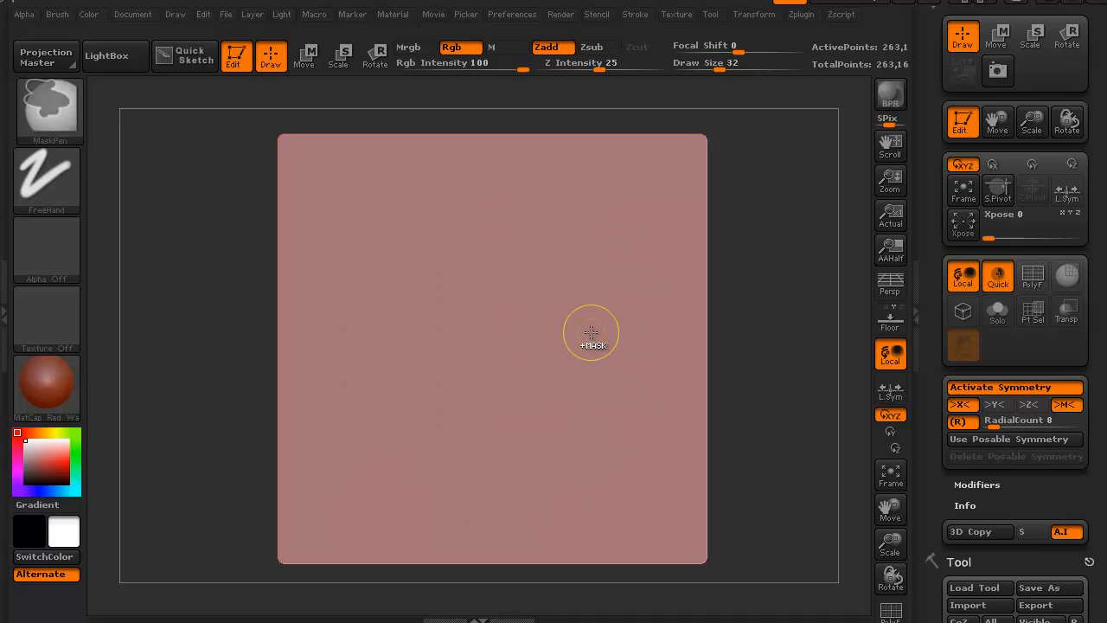
pyautogui.hotkey('ctrl', 'z')
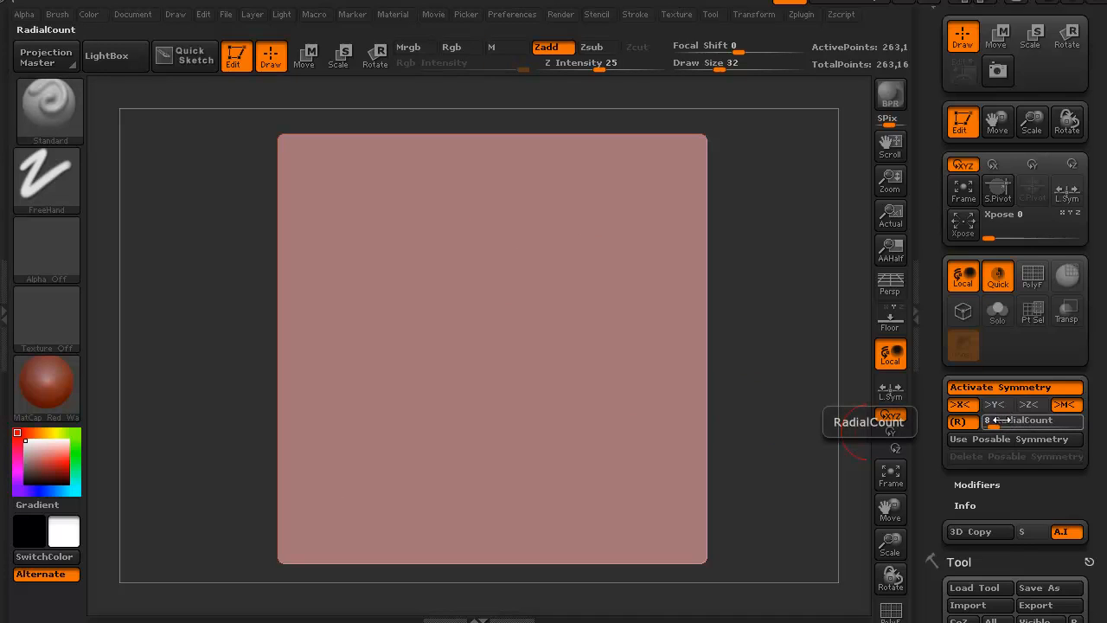
# Set RadialCount to 4 and activate symmetry on the X and Y axes, leaving Z off.
pyautogui.moveTo(994, 424); pyautogui.dragTo(1000, 424)
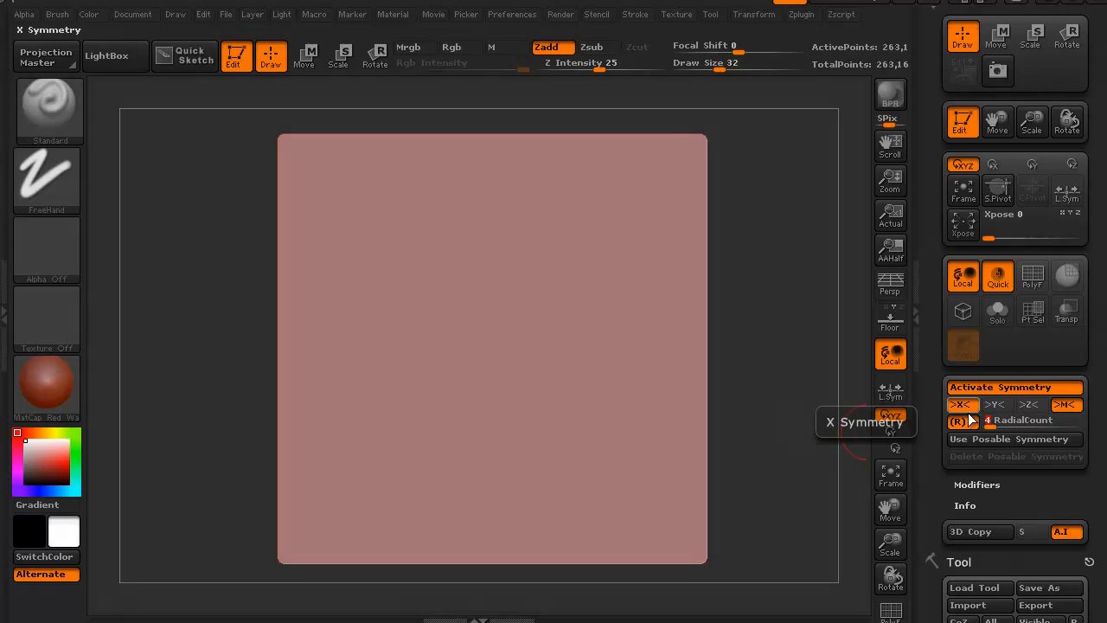
pyautogui.click(965, 403)
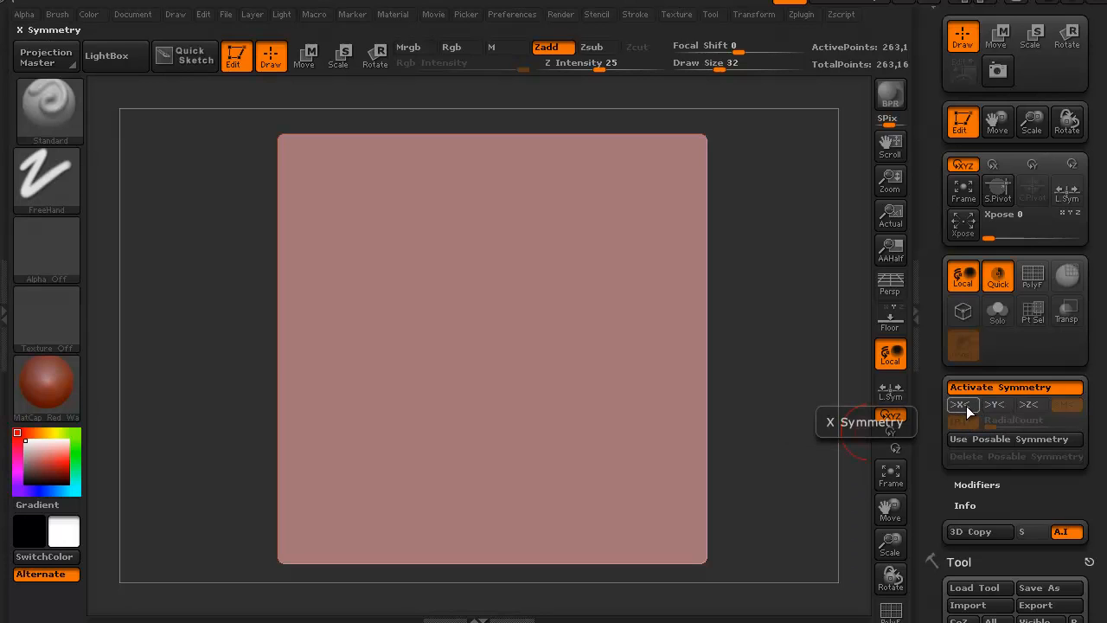
pyautogui.click(1027, 406)
pyautogui.click(995, 404)
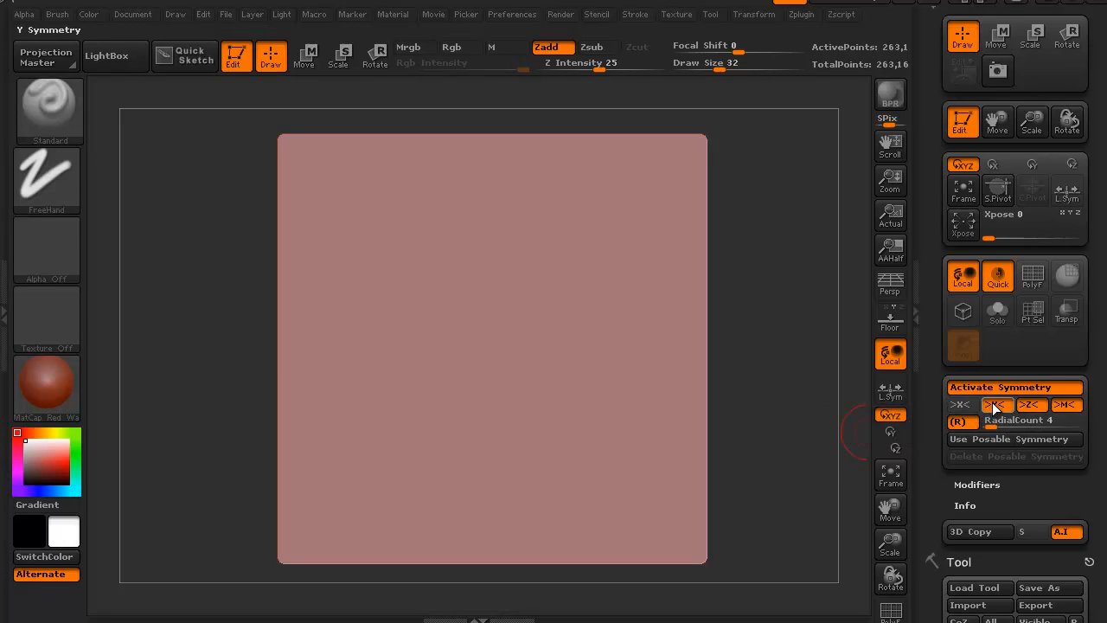
pyautogui.click(966, 405)
pyautogui.click(1028, 404)
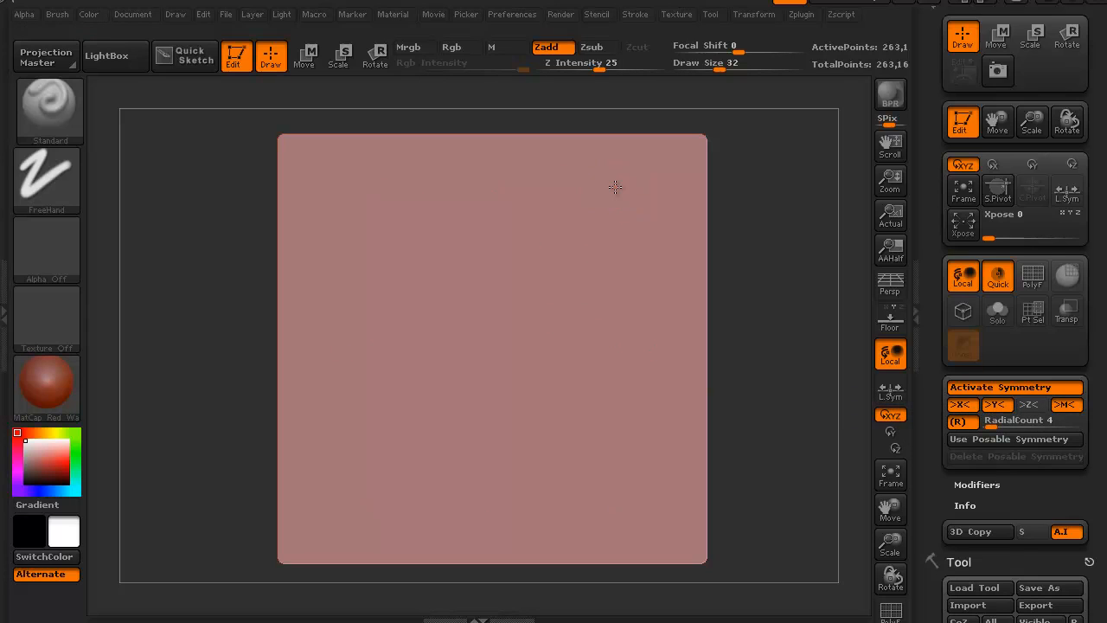
# Try sculpting small circular strokes near the plane's corners and sides with X and Y radial symmetry, and undo them.
pyautogui.moveTo(624, 200)
pyautogui.mouseDown()
pyautogui.moveTo(603, 217)
pyautogui.moveTo(573, 206)
pyautogui.moveTo(596, 185)
pyautogui.mouseUp()
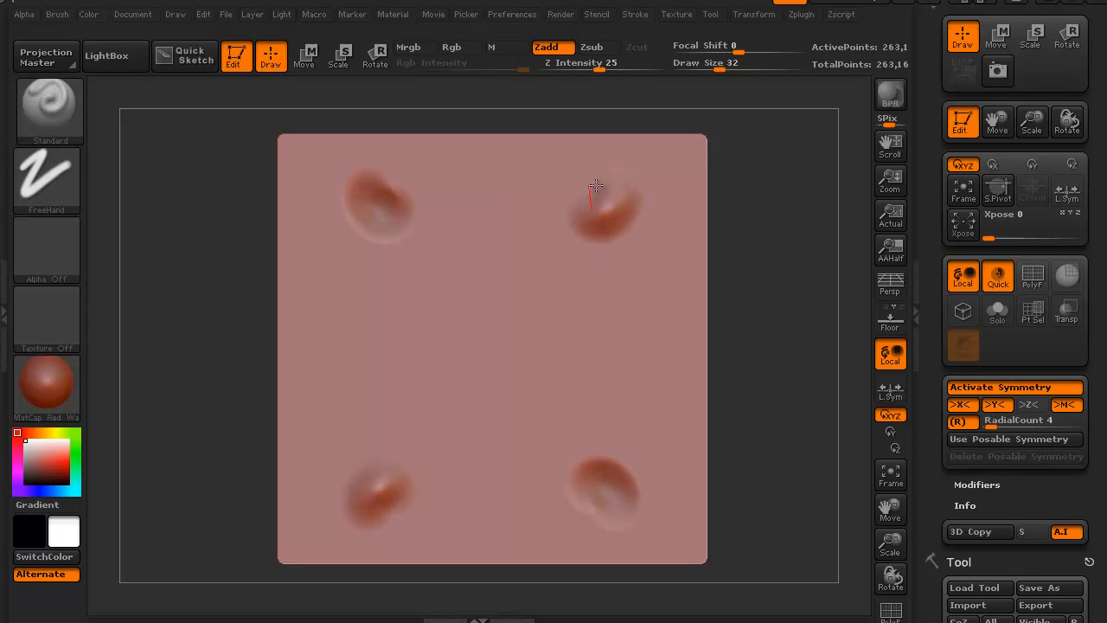
pyautogui.hotkey('ctrl', 'z')
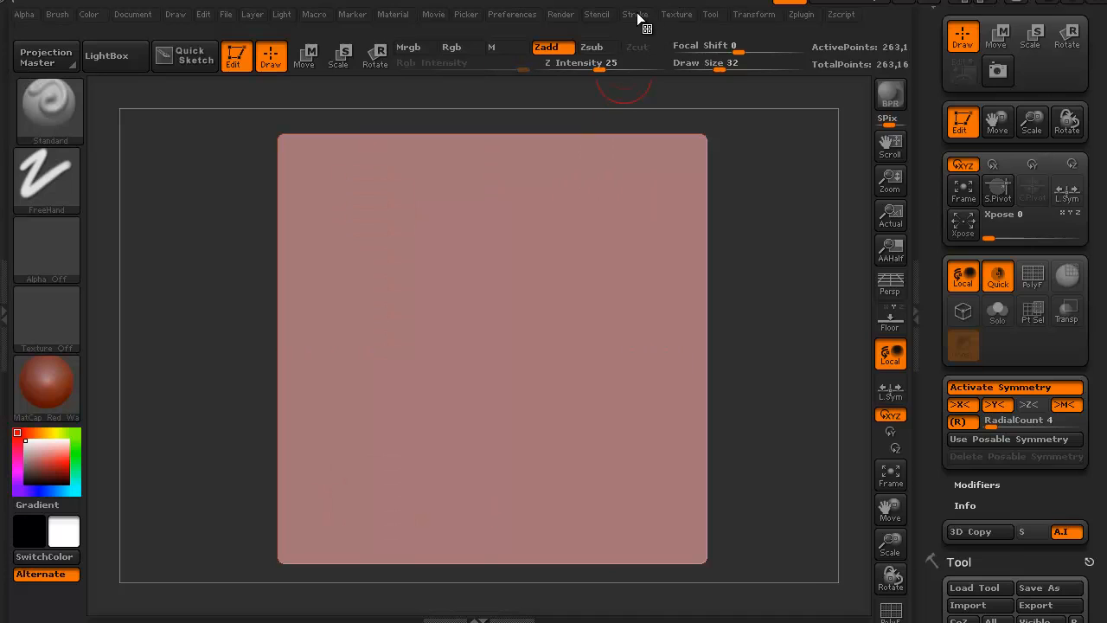
pyautogui.click(637, 13)
pyautogui.moveTo(614, 186)
pyautogui.mouseDown()
pyautogui.moveTo(649, 216)
pyautogui.moveTo(621, 243)
pyautogui.moveTo(580, 226)
pyautogui.moveTo(597, 196)
pyautogui.moveTo(610, 198)
pyautogui.mouseUp()
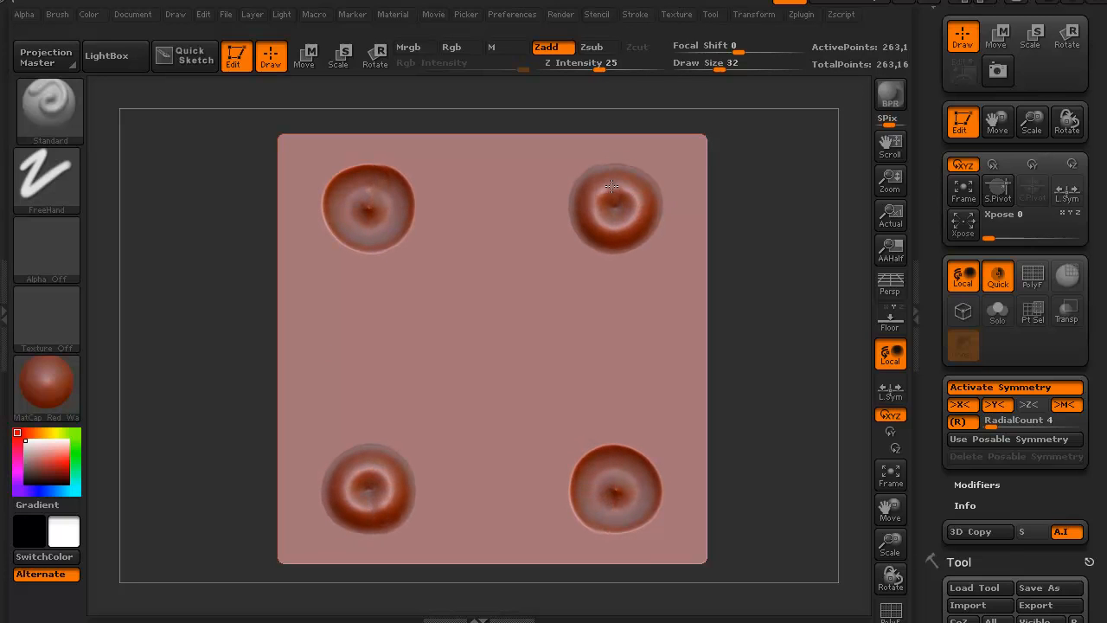
pyautogui.click(611, 297)
pyautogui.moveTo(612, 296)
pyautogui.mouseDown()
pyautogui.moveTo(596, 301)
pyautogui.moveTo(595, 327)
pyautogui.moveTo(624, 318)
pyautogui.moveTo(604, 297)
pyautogui.mouseUp()
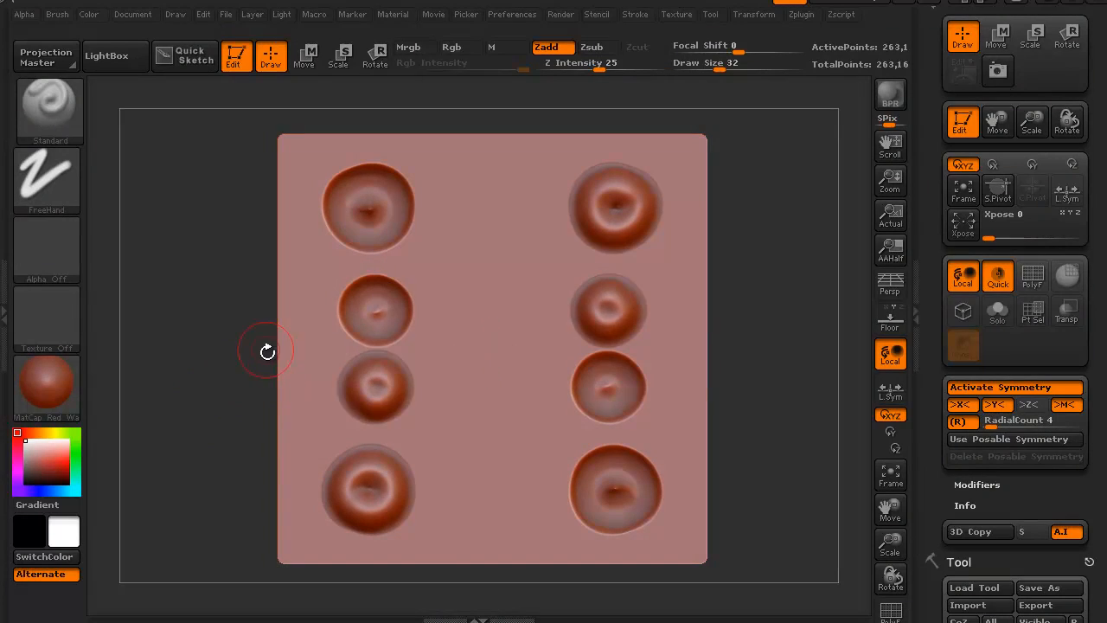
pyautogui.hotkey('ctrl', 'z')
pyautogui.hotkey('ctrl', 'z')
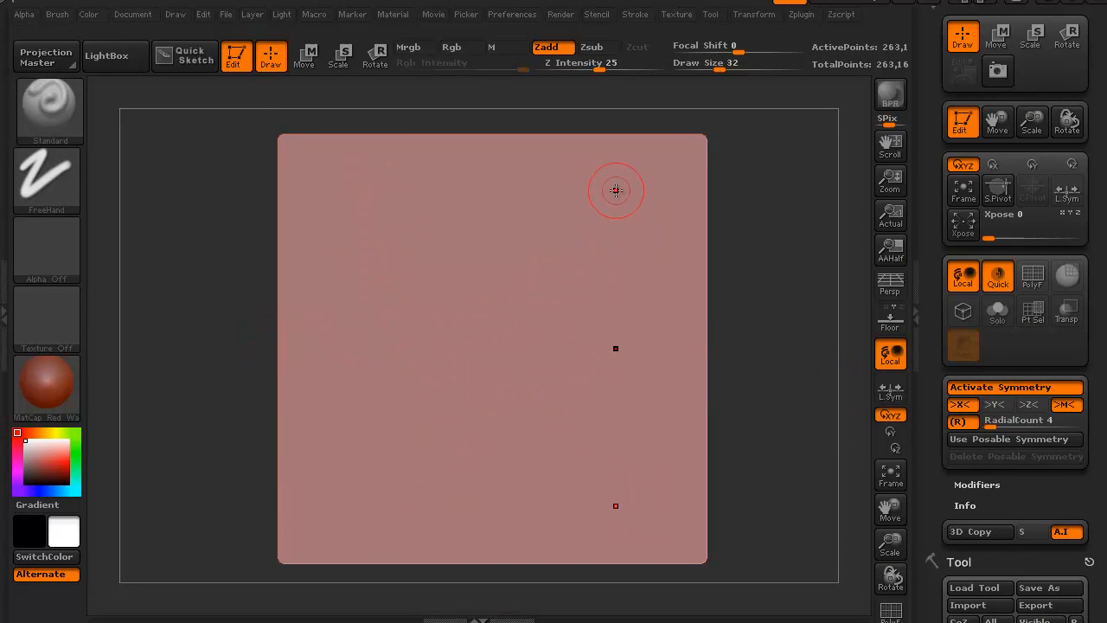
# Sculpt two columns of round bumps and mirrored dents on the right half of the plane with the Standard brush.
pyautogui.moveTo(624, 187)
pyautogui.mouseDown()
pyautogui.moveTo(619, 211)
pyautogui.moveTo(636, 187)
pyautogui.moveTo(609, 200)
pyautogui.mouseUp()
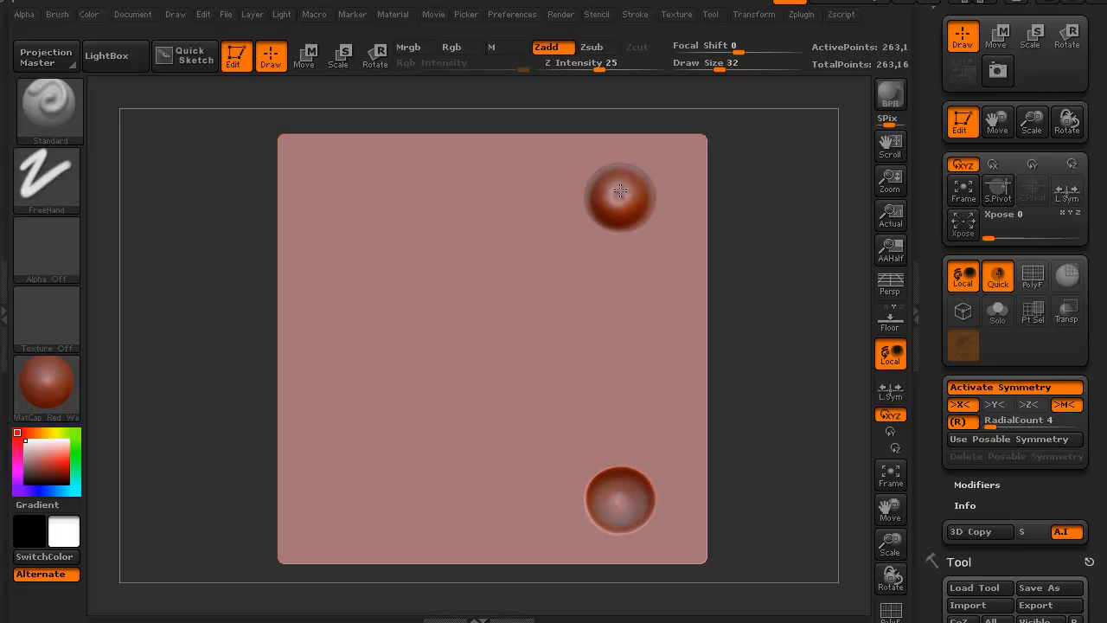
pyautogui.moveTo(617, 288)
pyautogui.mouseDown()
pyautogui.moveTo(605, 301)
pyautogui.moveTo(627, 308)
pyautogui.moveTo(611, 292)
pyautogui.mouseUp()
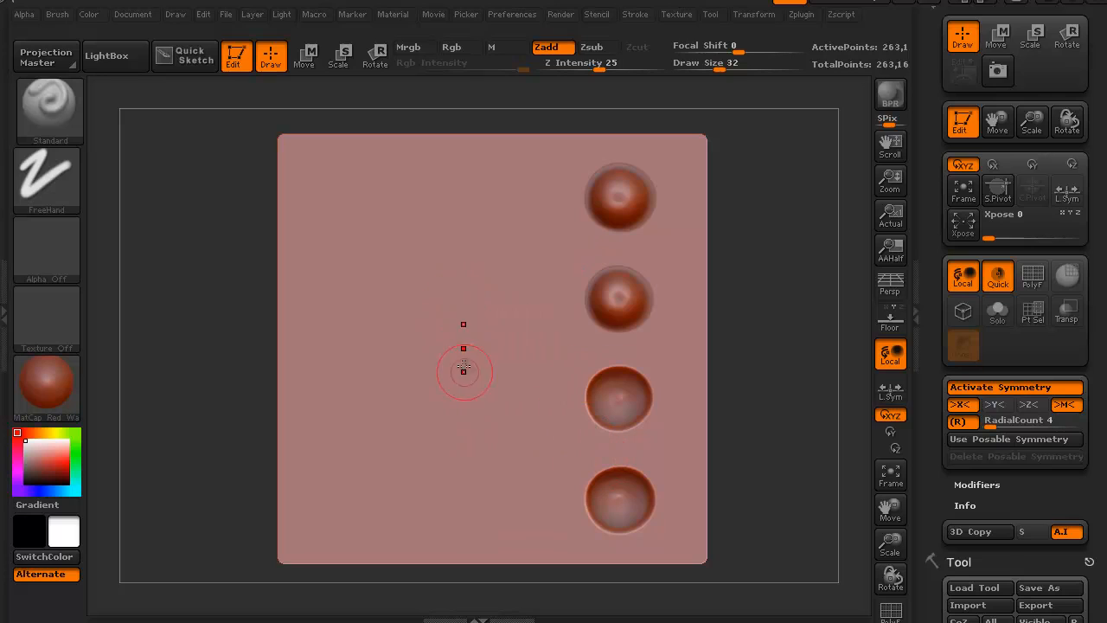
pyautogui.moveTo(524, 507)
pyautogui.mouseDown()
pyautogui.moveTo(517, 489)
pyautogui.moveTo(502, 500)
pyautogui.moveTo(506, 514)
pyautogui.moveTo(515, 496)
pyautogui.mouseUp()
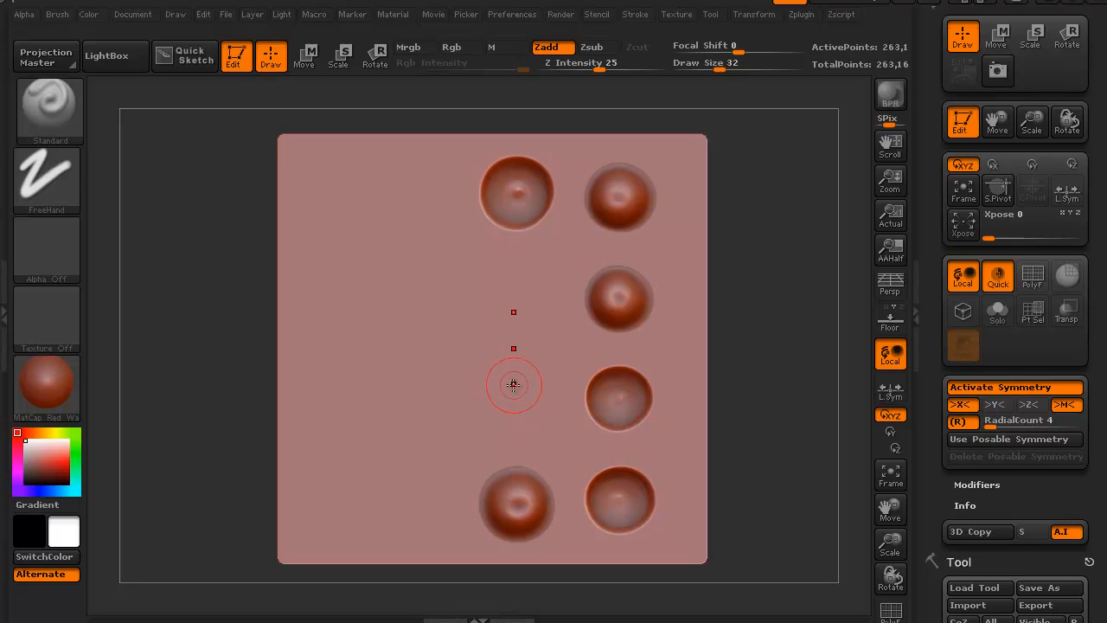
pyautogui.moveTo(513, 384)
pyautogui.mouseDown()
pyautogui.moveTo(500, 398)
pyautogui.moveTo(526, 414)
pyautogui.moveTo(516, 385)
pyautogui.mouseUp()
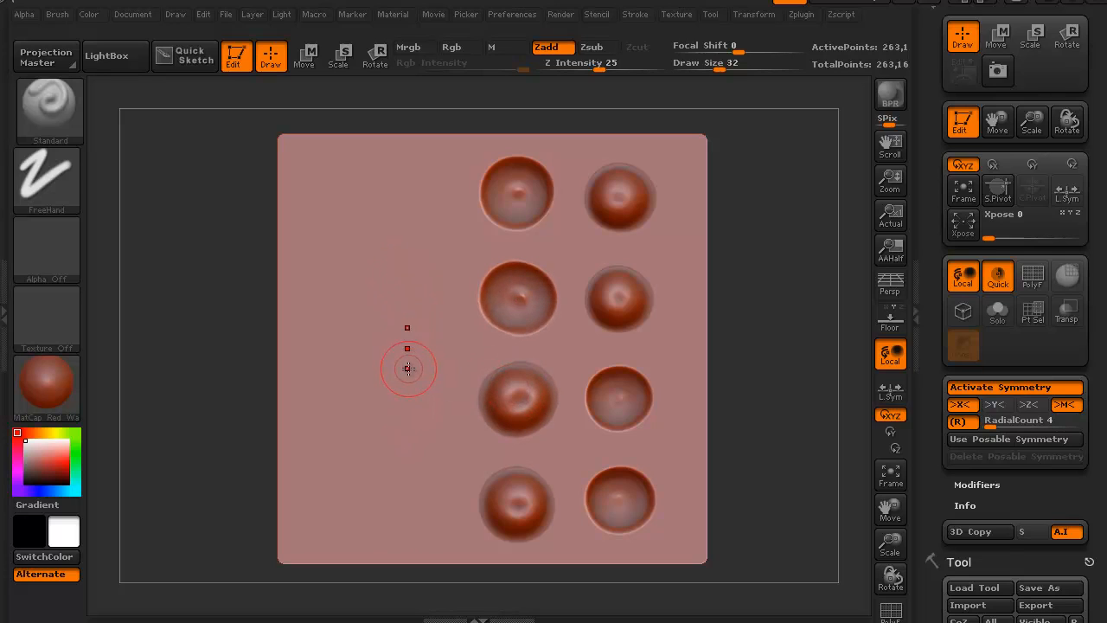
# Sculpt a third column of round bumps and mirrored dents on the left half of the plane.
pyautogui.moveTo(409, 323)
pyautogui.mouseDown()
pyautogui.moveTo(414, 294)
pyautogui.moveTo(389, 294)
pyautogui.moveTo(414, 311)
pyautogui.moveTo(405, 289)
pyautogui.moveTo(393, 297)
pyautogui.mouseUp()
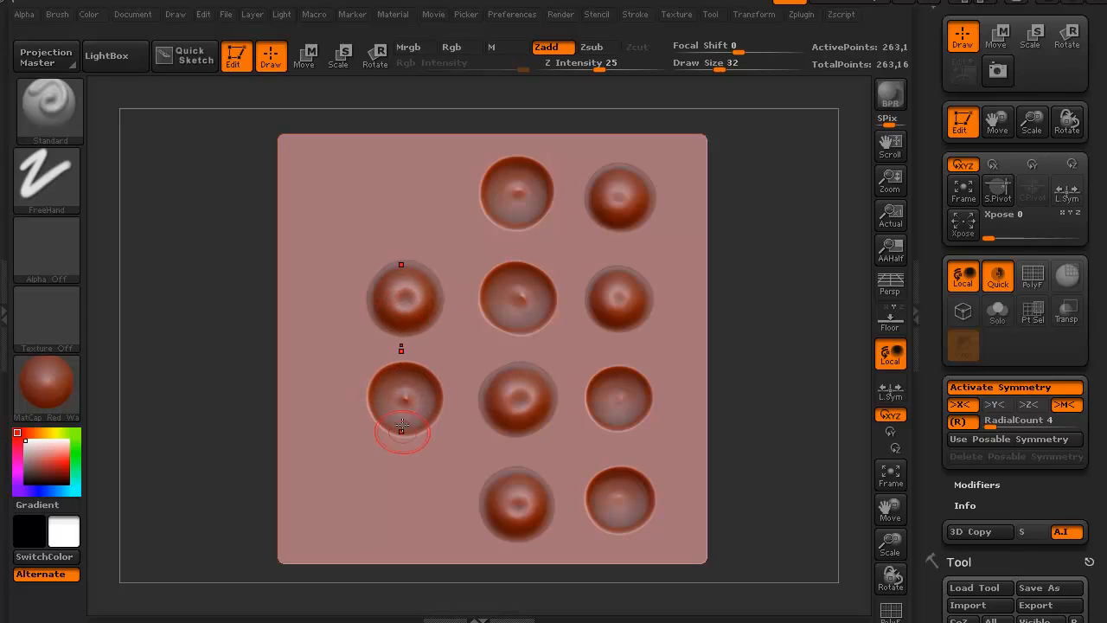
pyautogui.moveTo(402, 482)
pyautogui.mouseDown()
pyautogui.moveTo(387, 515)
pyautogui.moveTo(422, 519)
pyautogui.moveTo(401, 489)
pyautogui.mouseUp()
pyautogui.moveTo(239, 360)
pyautogui.mouseDown()
pyautogui.moveTo(248, 375)
pyautogui.moveTo(228, 380)
pyautogui.moveTo(297, 393)
pyautogui.moveTo(212, 377)
pyautogui.moveTo(349, 388)
pyautogui.moveTo(265, 382)
pyautogui.mouseUp()
# Turn on Double-sided display for the plane in its Display Properties.
pyautogui.moveTo(1096, 490); pyautogui.dragTo(1085, 296)
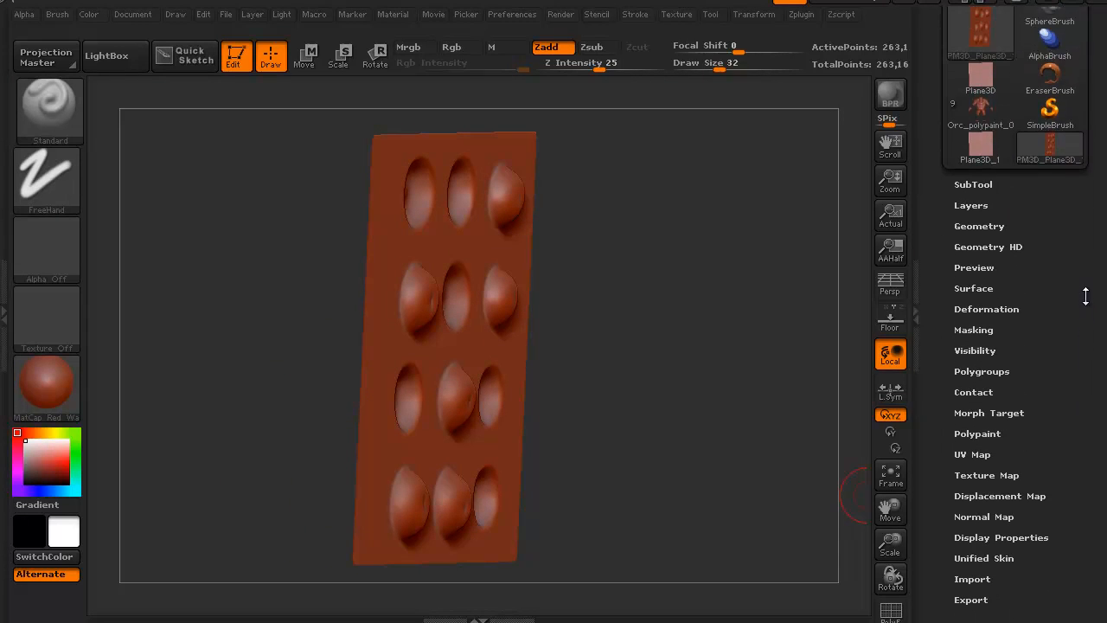
pyautogui.click(955, 536)
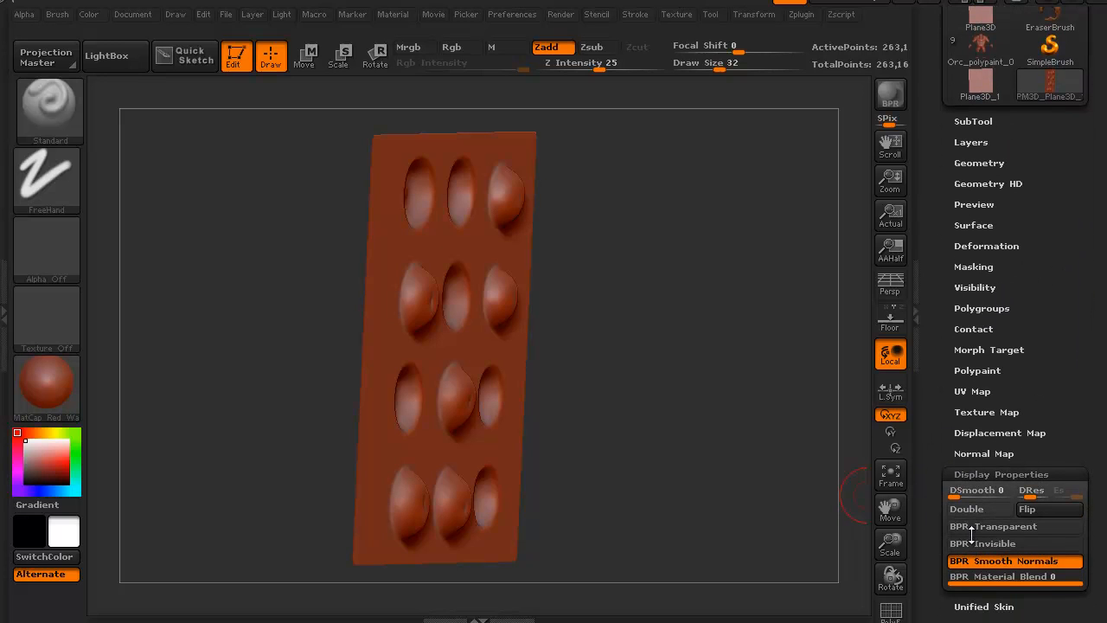
pyautogui.click(965, 510)
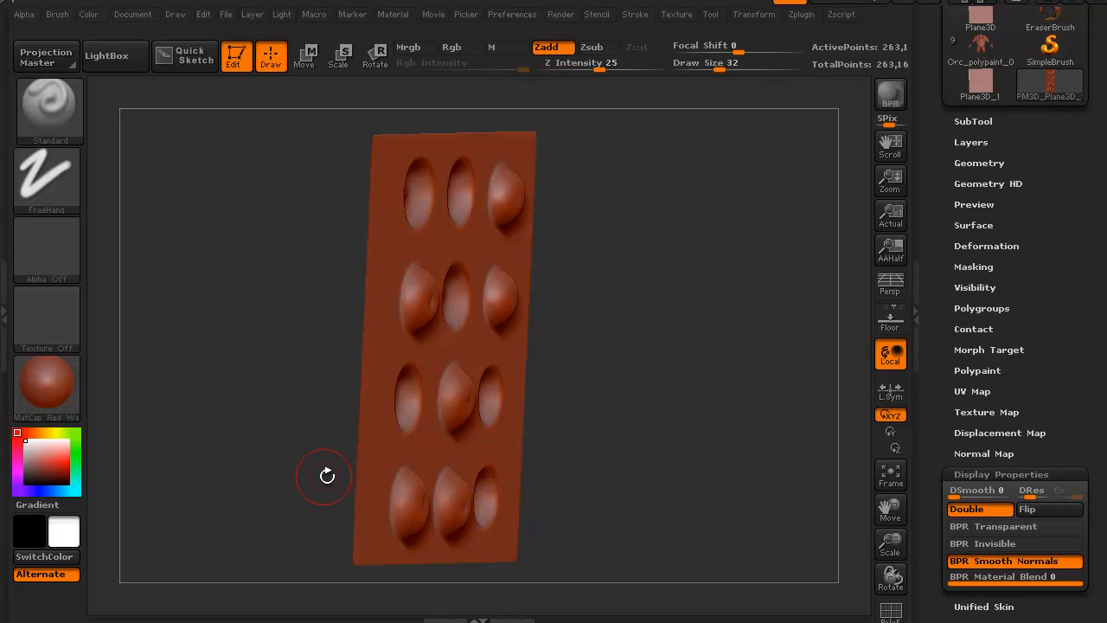
pyautogui.moveTo(268, 459); pyautogui.dragTo(228, 427)
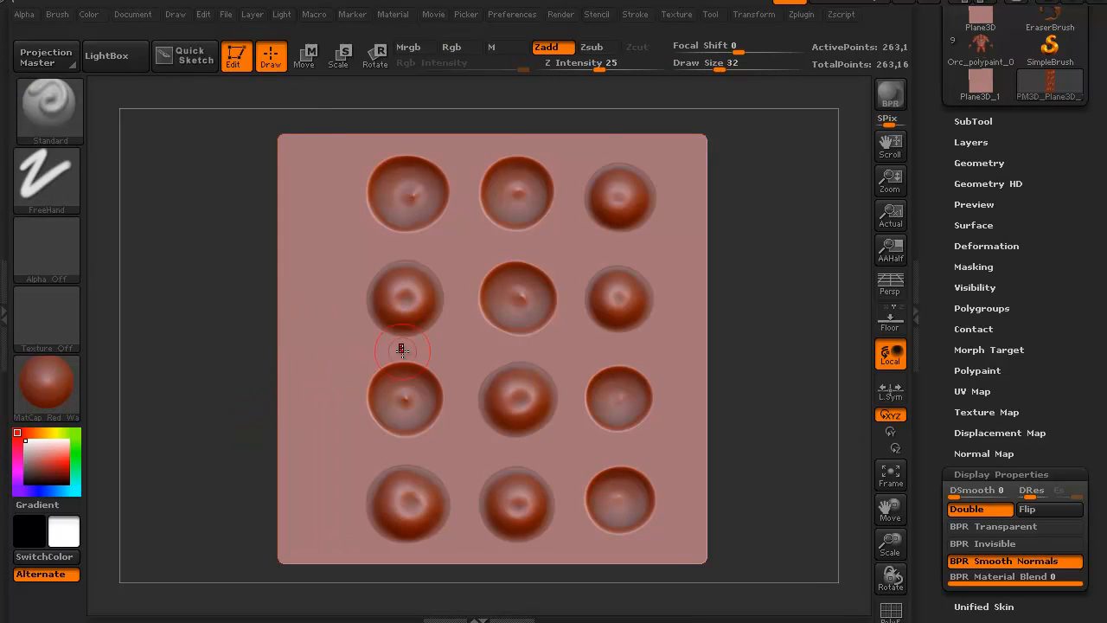
# Undo all the sculpted bumps and dents until the plane is flat, and turn Double-sided display back on.
pyautogui.hotkey('ctrl', 'z')
pyautogui.hotkey('ctrl', 'z')
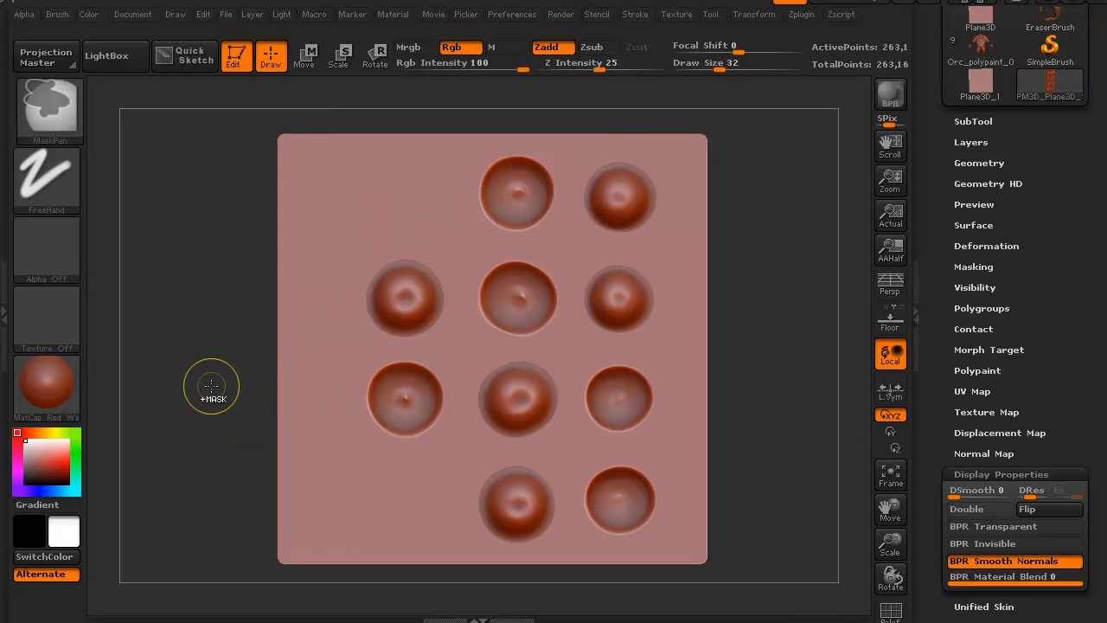
pyautogui.hotkey('ctrl', 'z')
pyautogui.hotkey('ctrl', 'z')
pyautogui.hotkey('ctrl', 'z')
pyautogui.hotkey('ctrl', 'z')
pyautogui.hotkey('ctrl', 'z')
pyautogui.hotkey('ctrl', 'z')
pyautogui.hotkey('ctrl', 'z')
pyautogui.hotkey('ctrl', 'z')
pyautogui.hotkey('ctrl', 'z')
pyautogui.hotkey('ctrl', 'z')
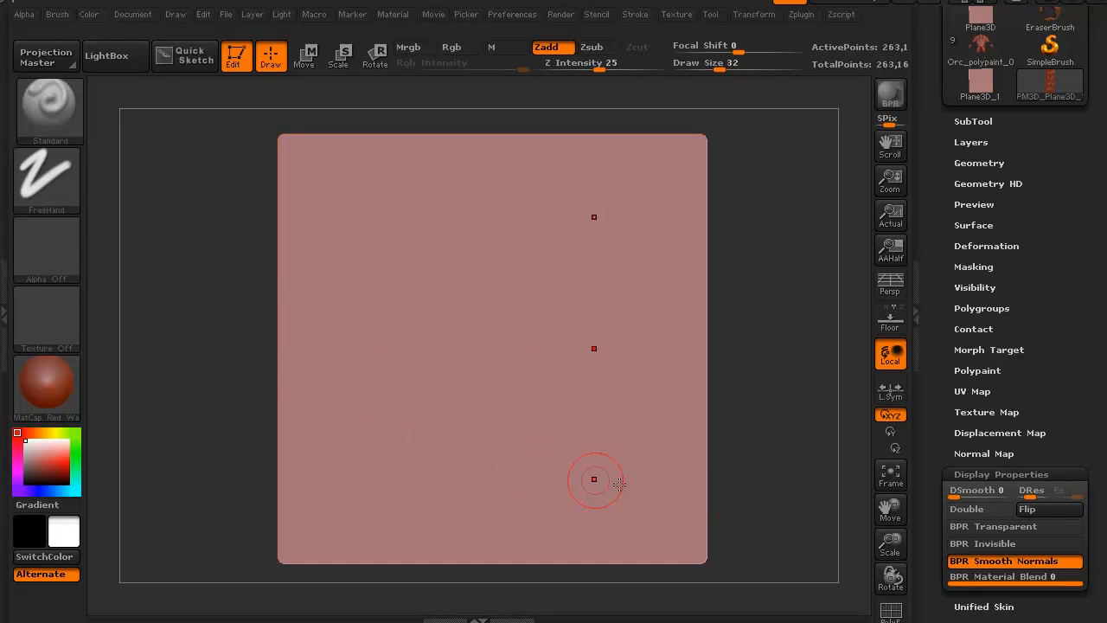
pyautogui.click(968, 510)
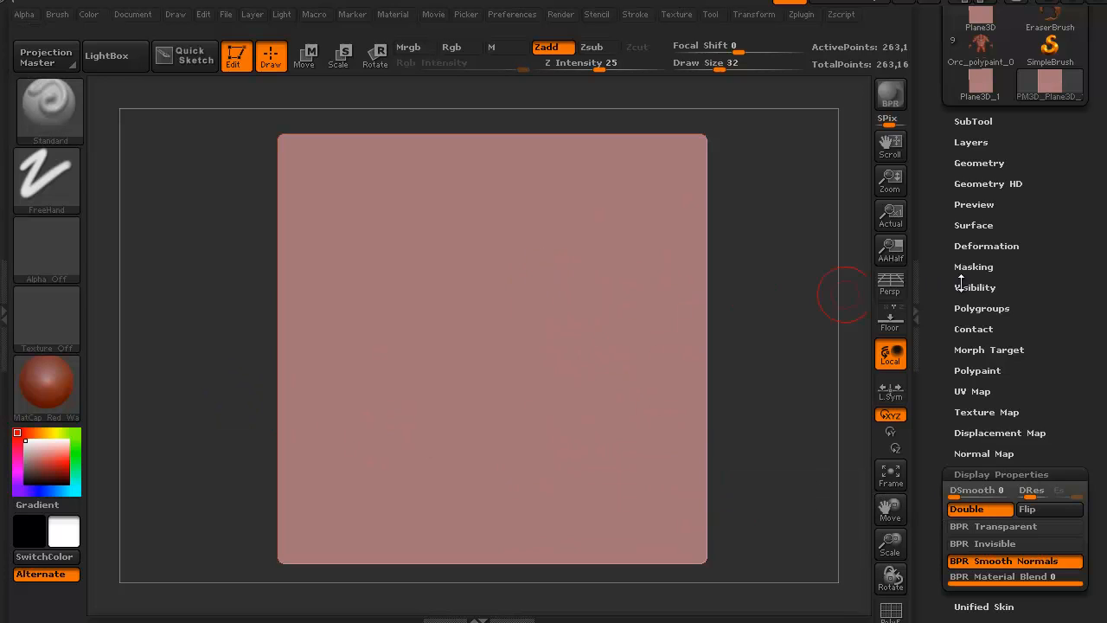
# Try sculpting an inward spiral stroke on the plane with X radial symmetry, and undo it.
pyautogui.moveTo(960, 282)
pyautogui.mouseDown()
pyautogui.moveTo(1038, 372)
pyautogui.moveTo(1069, 425)
pyautogui.moveTo(1066, 456)
pyautogui.mouseUp()
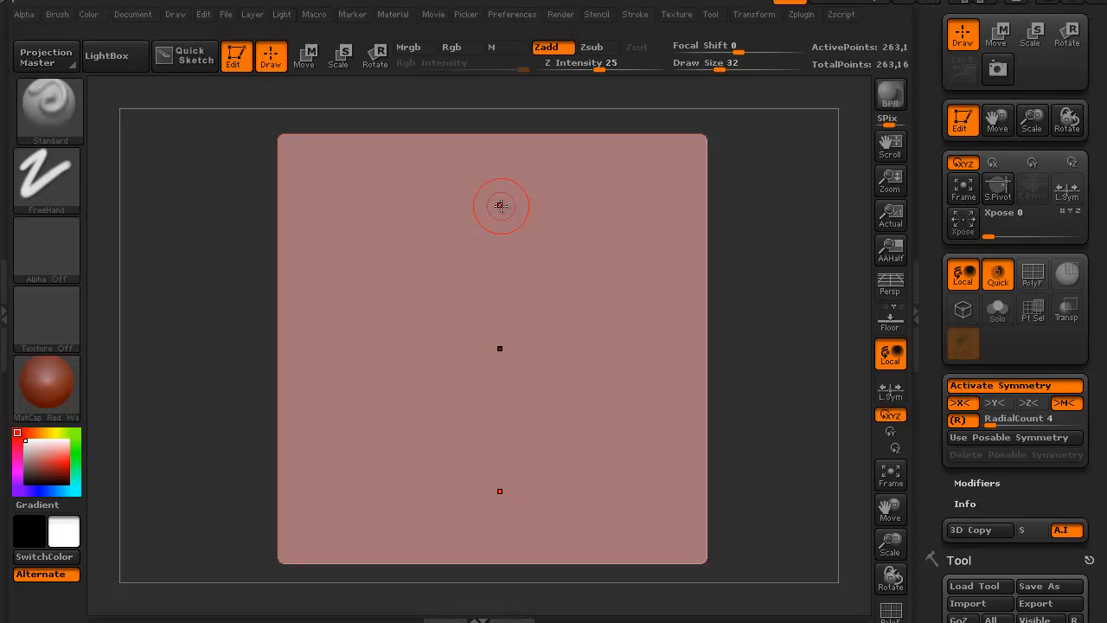
pyautogui.moveTo(496, 205)
pyautogui.mouseDown()
pyautogui.moveTo(572, 227)
pyautogui.moveTo(607, 265)
pyautogui.moveTo(624, 322)
pyautogui.moveTo(594, 403)
pyautogui.moveTo(518, 445)
pyautogui.moveTo(459, 448)
pyautogui.moveTo(395, 421)
pyautogui.moveTo(363, 350)
pyautogui.moveTo(467, 275)
pyautogui.moveTo(544, 287)
pyautogui.moveTo(575, 363)
pyautogui.moveTo(519, 389)
pyautogui.moveTo(450, 394)
pyautogui.moveTo(401, 376)
pyautogui.mouseUp()
pyautogui.moveTo(165, 484)
pyautogui.mouseDown()
pyautogui.moveTo(47, 491)
pyautogui.moveTo(161, 484)
pyautogui.mouseUp()
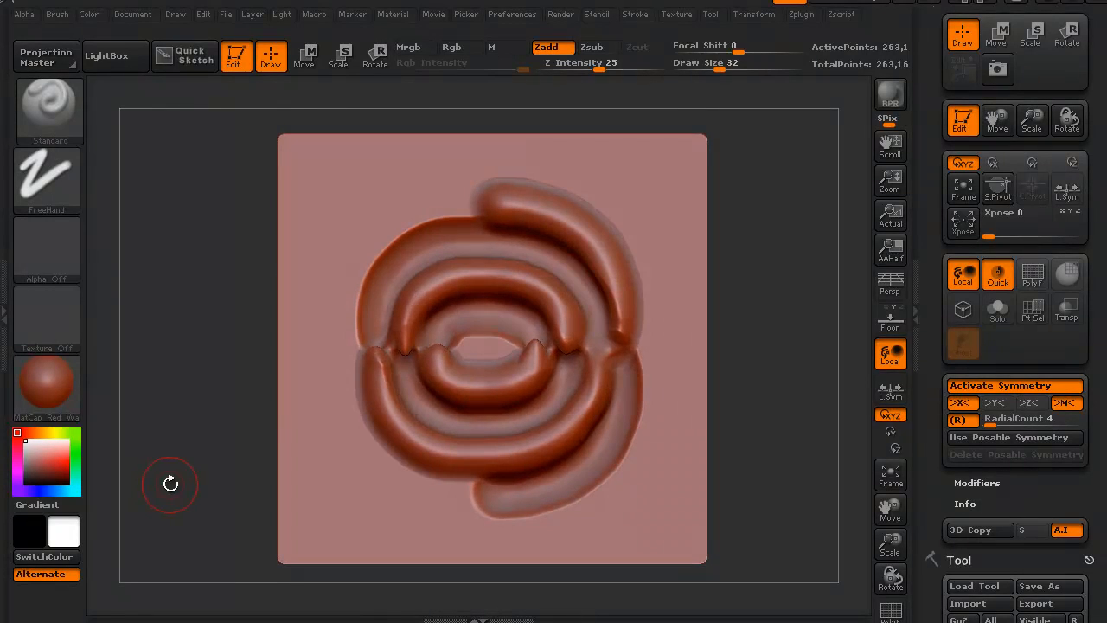
pyautogui.hotkey('ctrl', 'z')
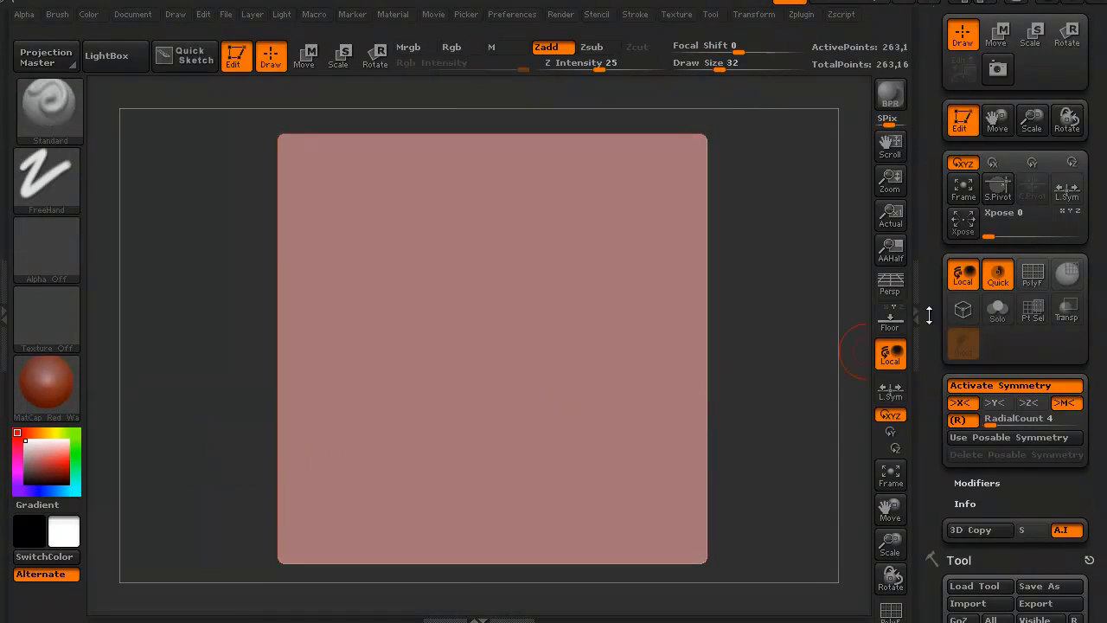
# Switch to the SimpleBrush to leave Edit mode, and select the Cylinder3D mesh as the active tool.
pyautogui.scroll(-2, 1082, 413)
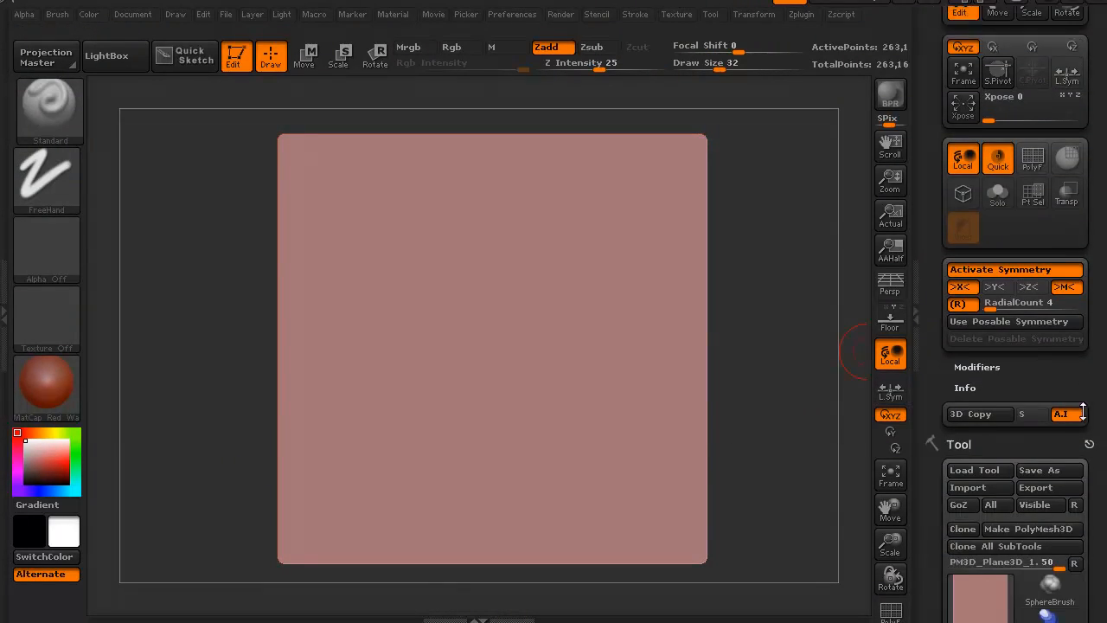
pyautogui.scroll(-4, 1082, 414)
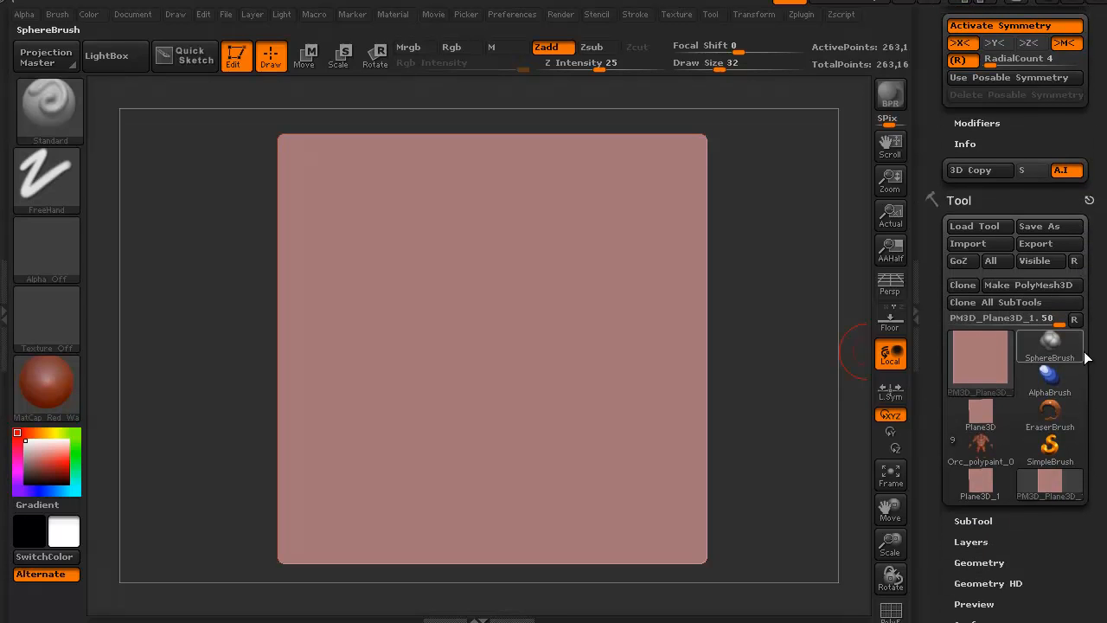
pyautogui.click(1048, 444)
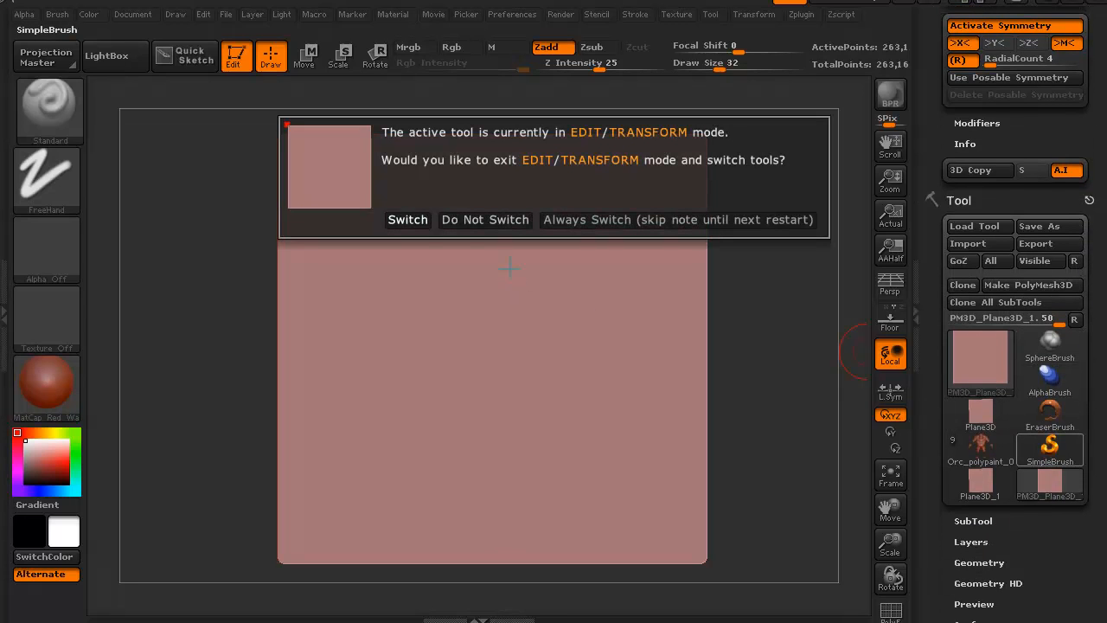
pyautogui.click(416, 223)
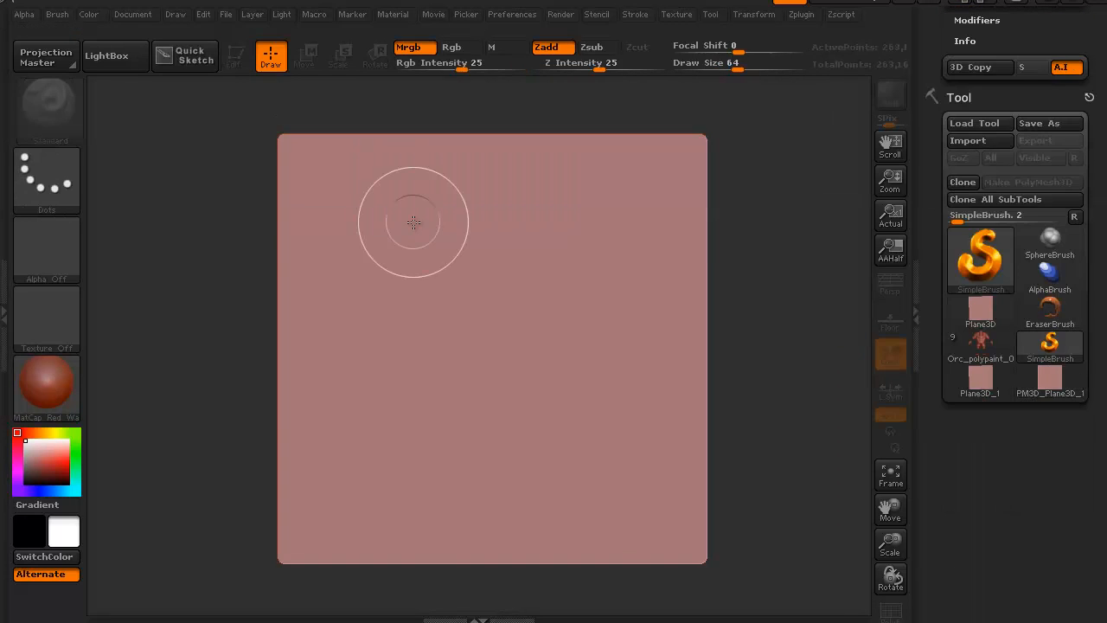
pyautogui.click(968, 271)
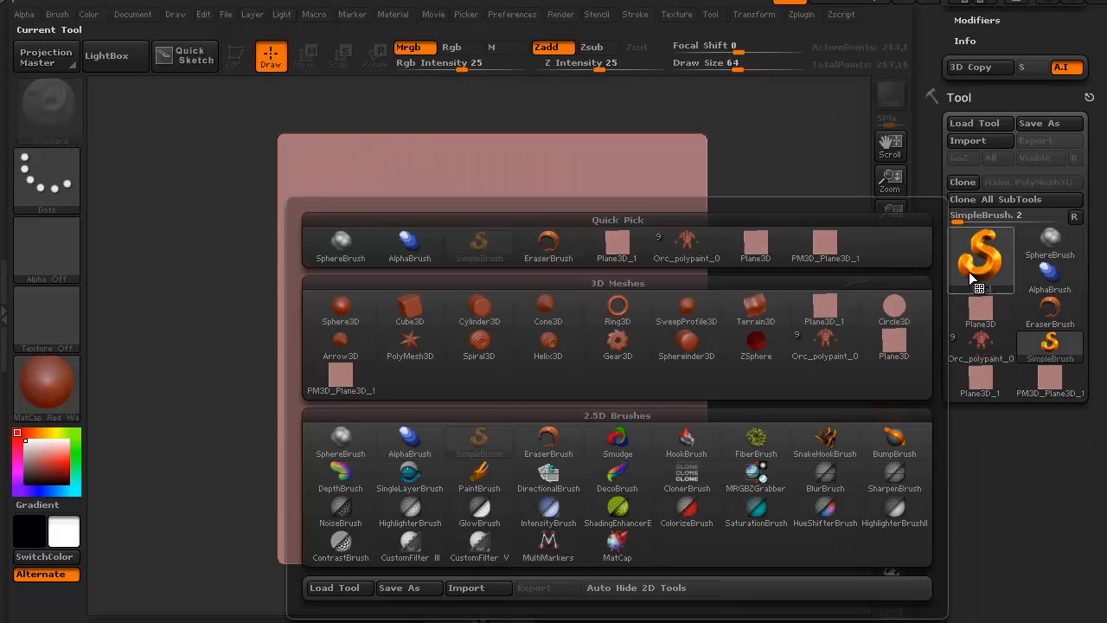
pyautogui.click(459, 313)
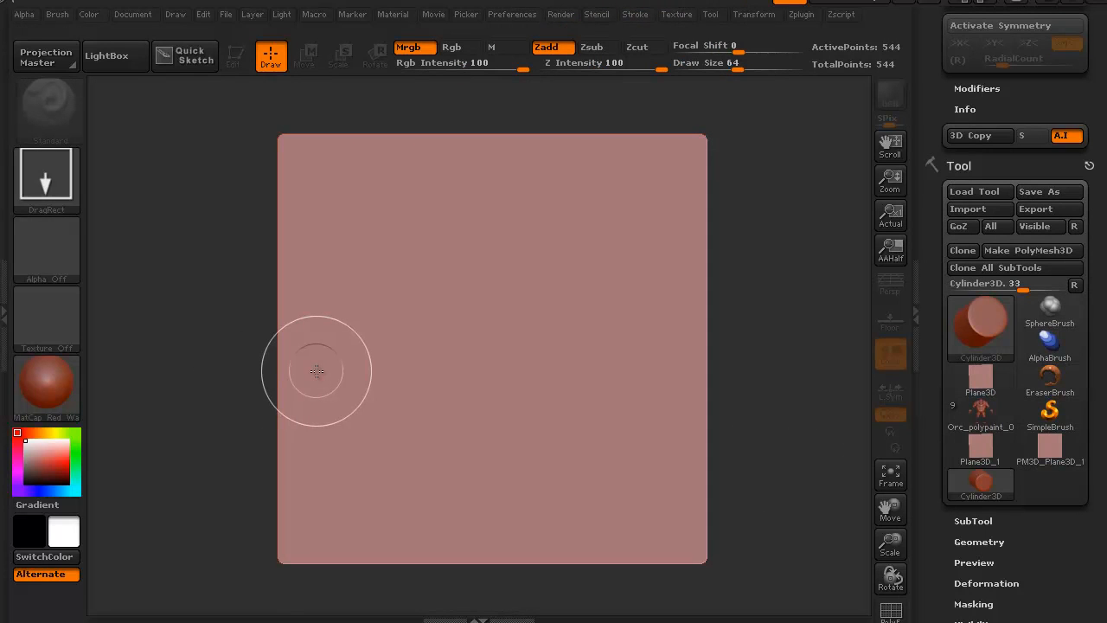
# Clear the canvas, place a large cylinder at its centre in Edit mode and face its side.
pyautogui.hotkey('ctrl', 'n')
pyautogui.moveTo(464, 334); pyautogui.dragTo(500, 547)
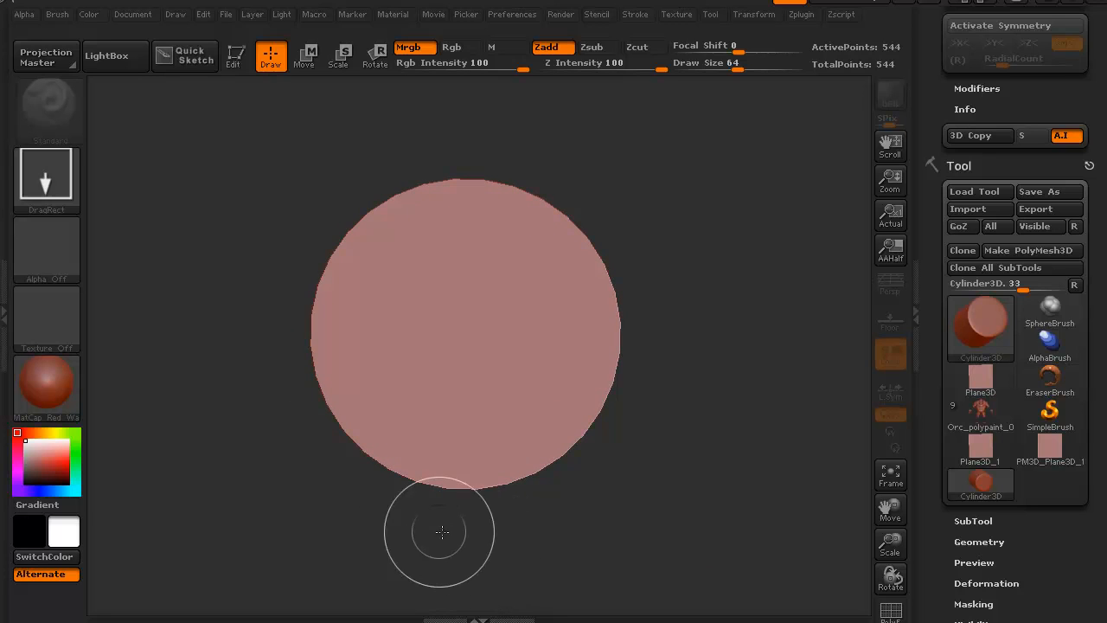
pyautogui.press('t')
pyautogui.moveTo(250, 534)
pyautogui.mouseDown()
pyautogui.moveTo(246, 395)
pyautogui.moveTo(222, 364)
pyautogui.mouseUp()
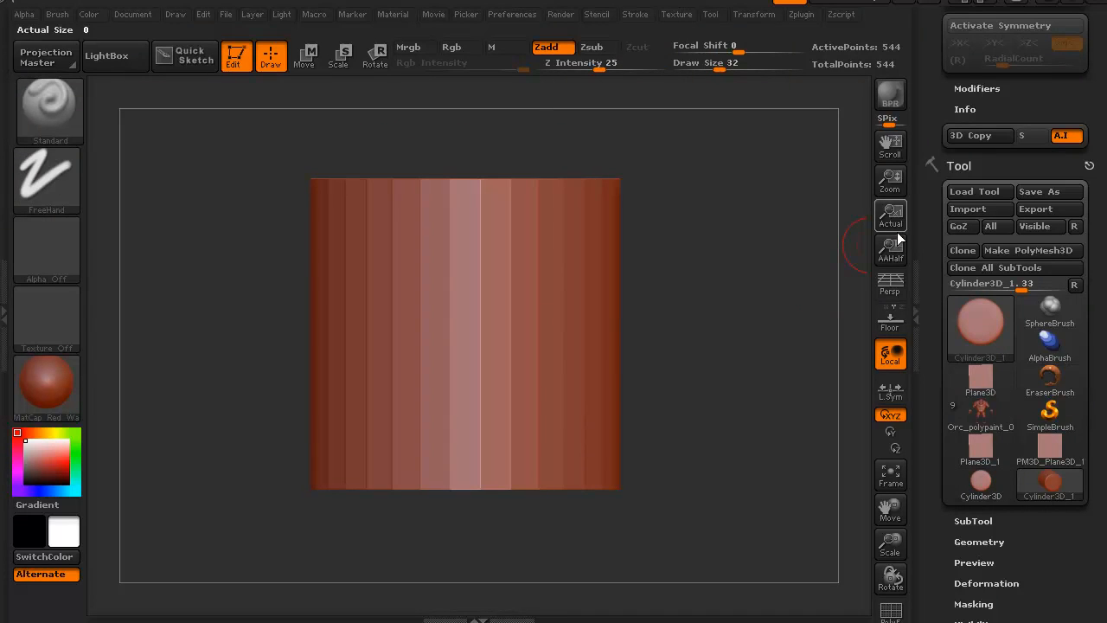
# Convert the cylinder to a PolyMesh3D and subdivide it to about 525,000 points.
pyautogui.click(996, 249)
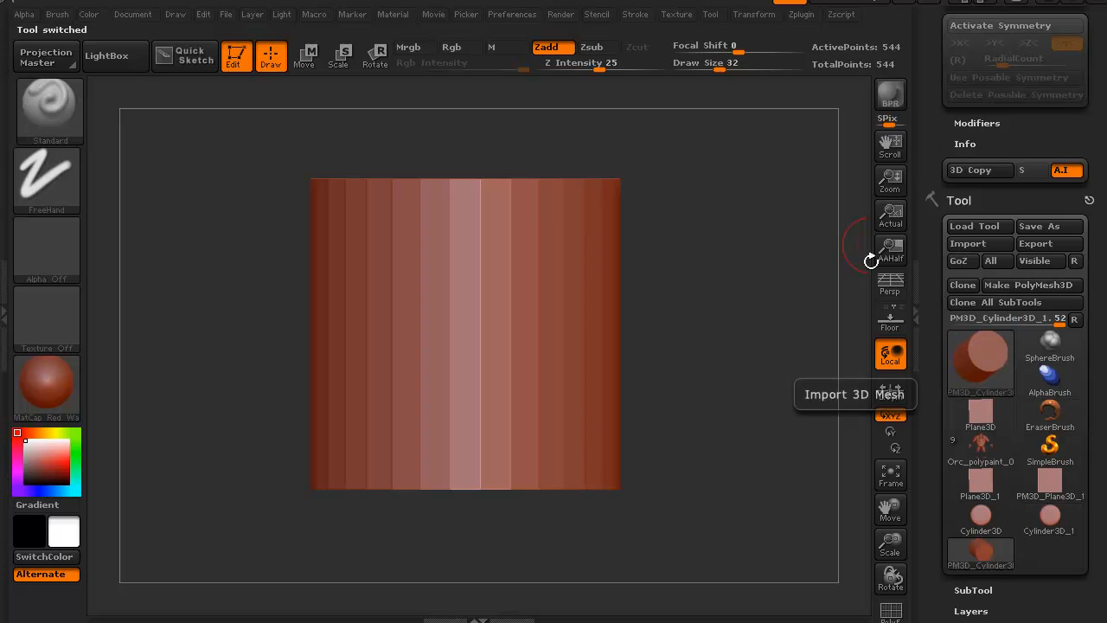
pyautogui.hotkey('ctrl', 'd')
pyautogui.hotkey('ctrl', 'd')
pyautogui.hotkey('ctrl', 'd')
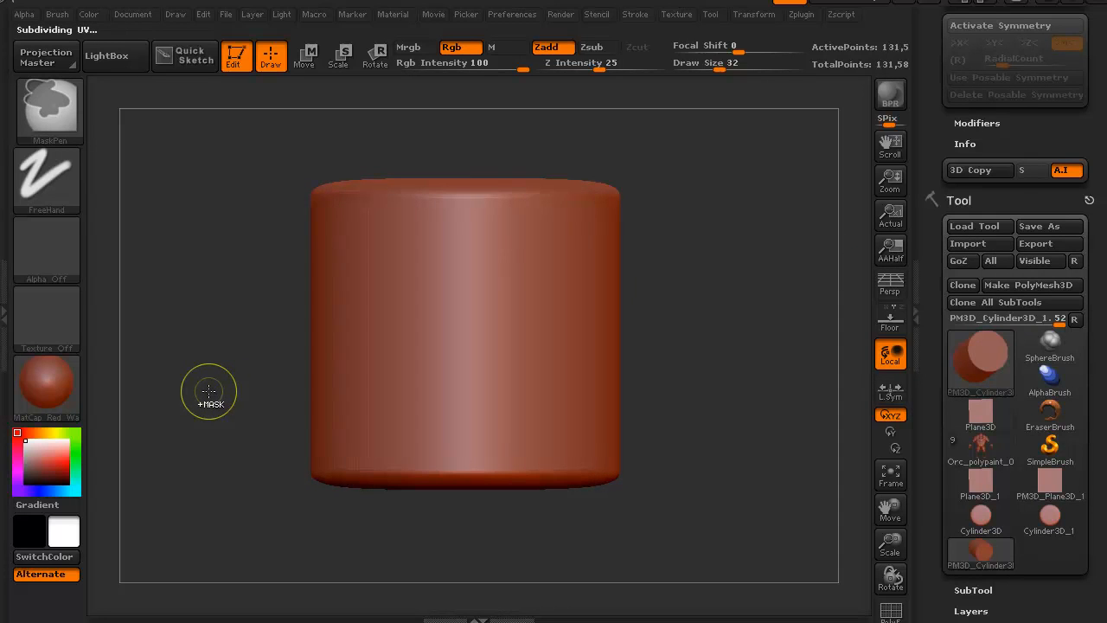
pyautogui.hotkey('ctrl', 'd')
pyautogui.moveTo(211, 370)
pyautogui.mouseDown()
pyautogui.moveTo(217, 507)
pyautogui.moveTo(198, 403)
pyautogui.mouseUp()
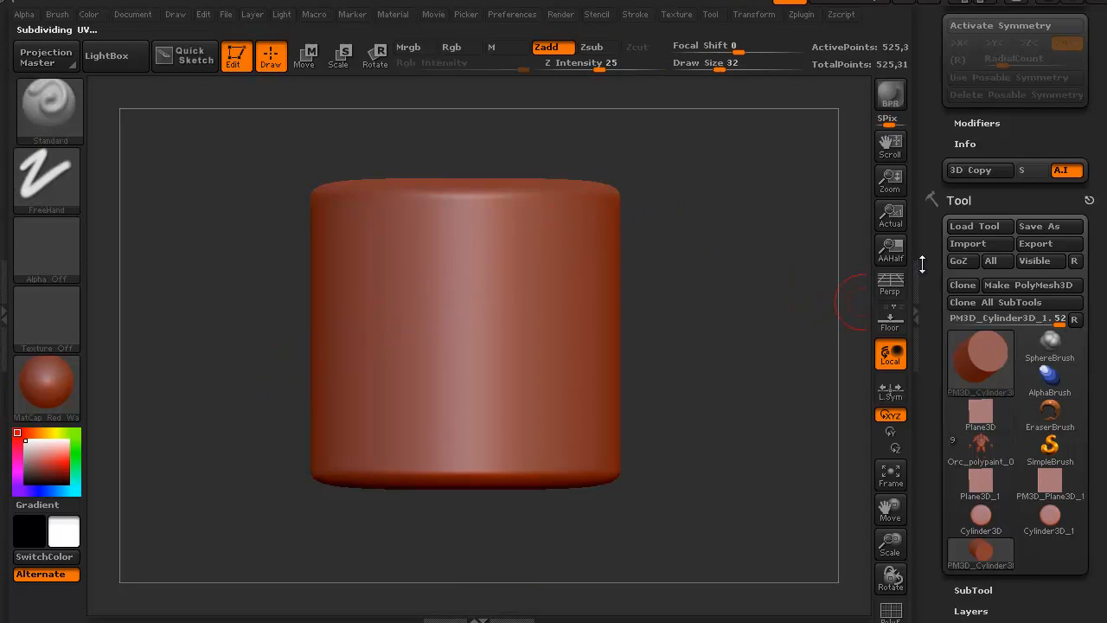
# Activate symmetry on the cylinder with a RadialCount of 8 on the Y axis only.
pyautogui.moveTo(1085, 153); pyautogui.dragTo(1100, 294)
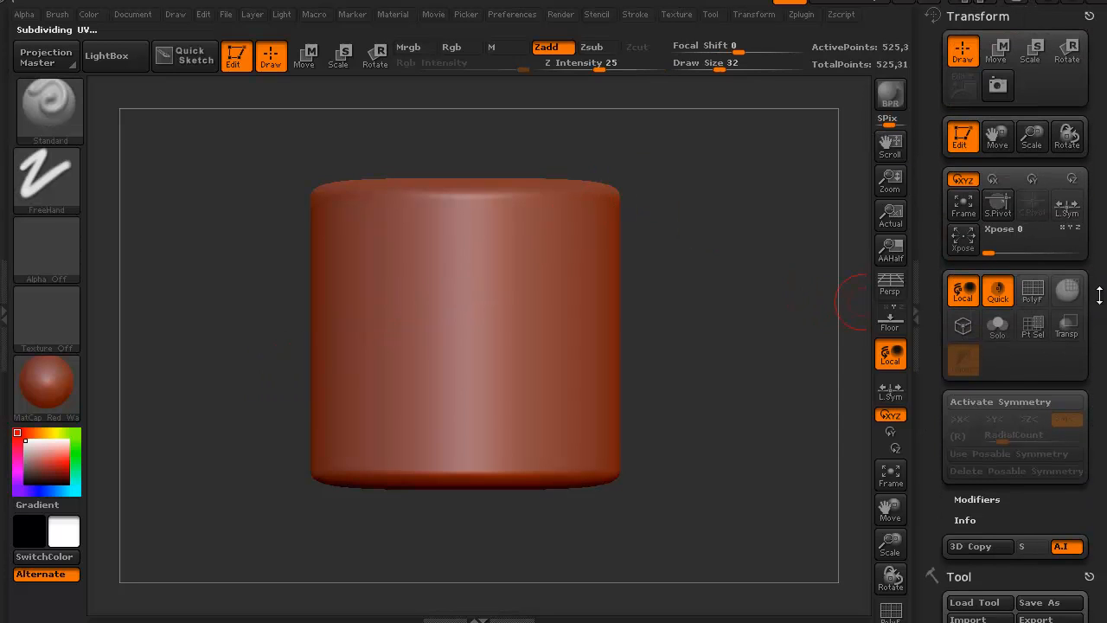
pyautogui.click(983, 401)
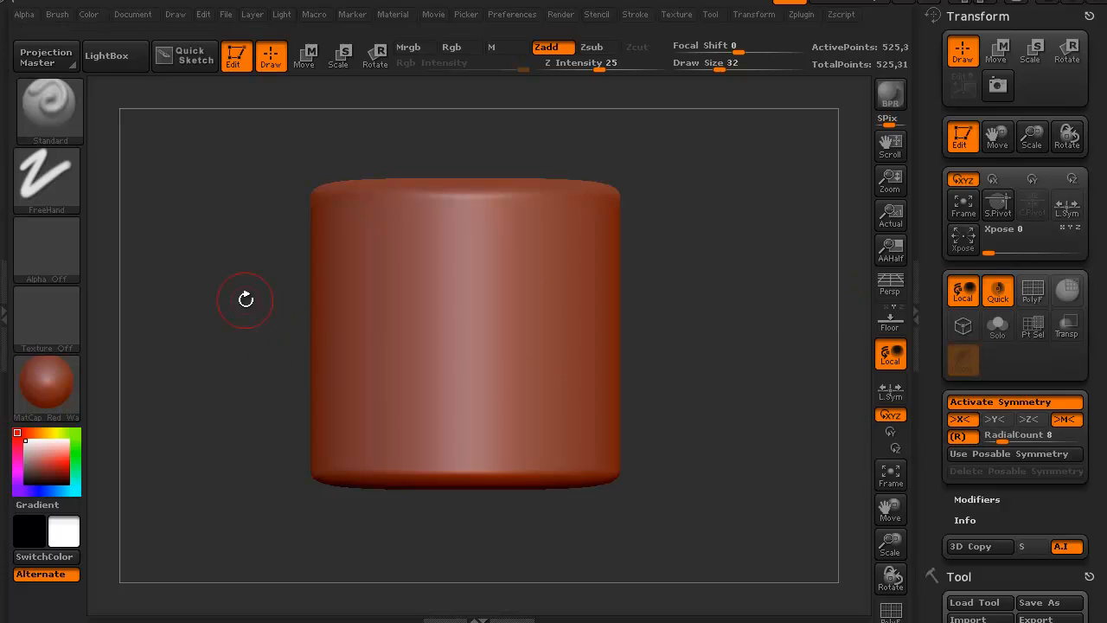
pyautogui.moveTo(246, 300); pyautogui.dragTo(261, 450)
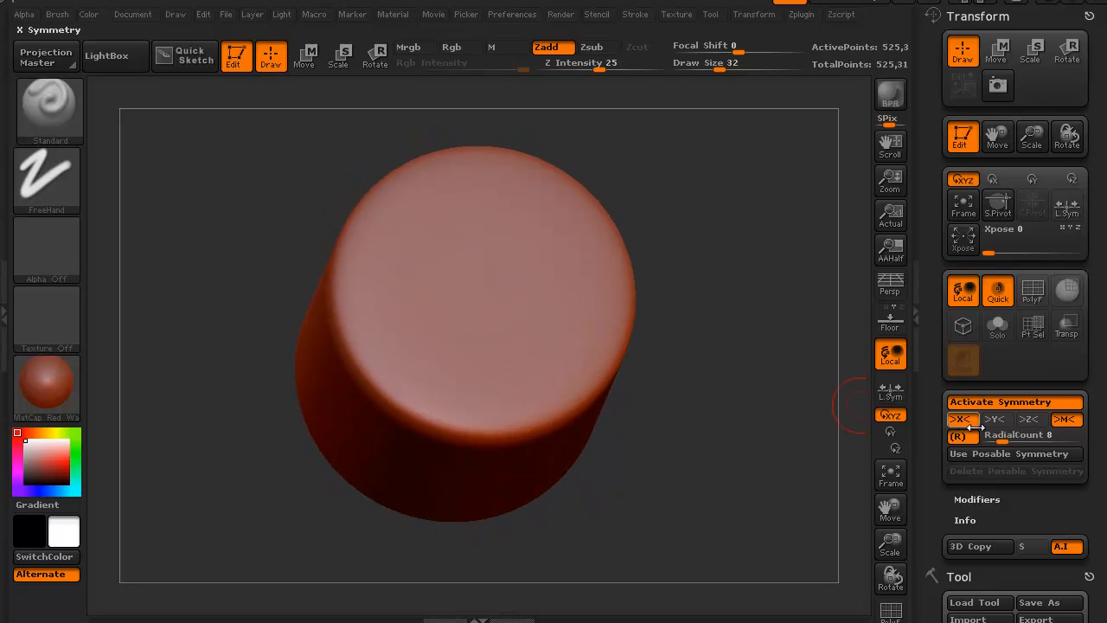
pyautogui.click(1027, 420)
pyautogui.click(994, 419)
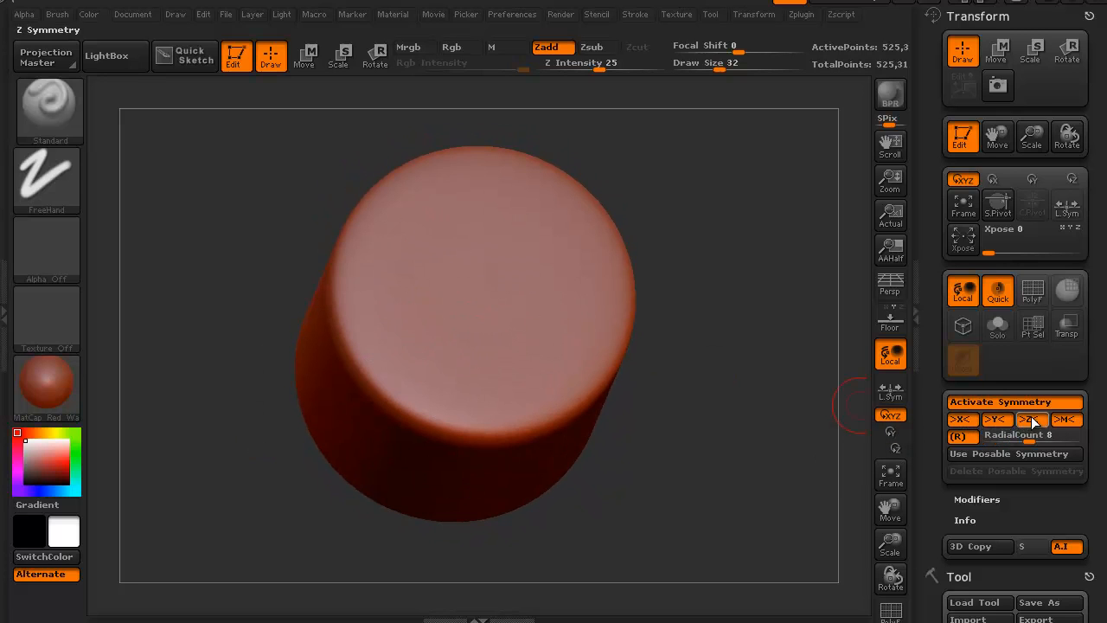
pyautogui.moveTo(240, 485); pyautogui.dragTo(233, 458)
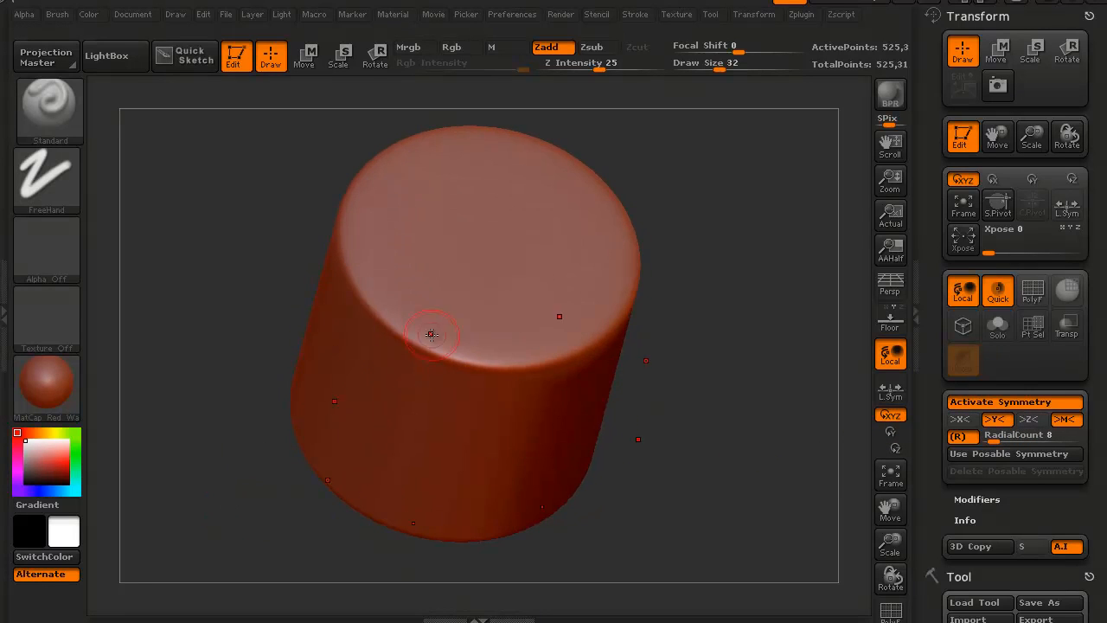
# Sculpt a thick raised ring on the cylinder's front with Y radial symmetry and smooth it.
pyautogui.moveTo(250, 282)
pyautogui.mouseDown()
pyautogui.moveTo(232, 368)
pyautogui.moveTo(282, 321)
pyautogui.moveTo(260, 353)
pyautogui.mouseUp()
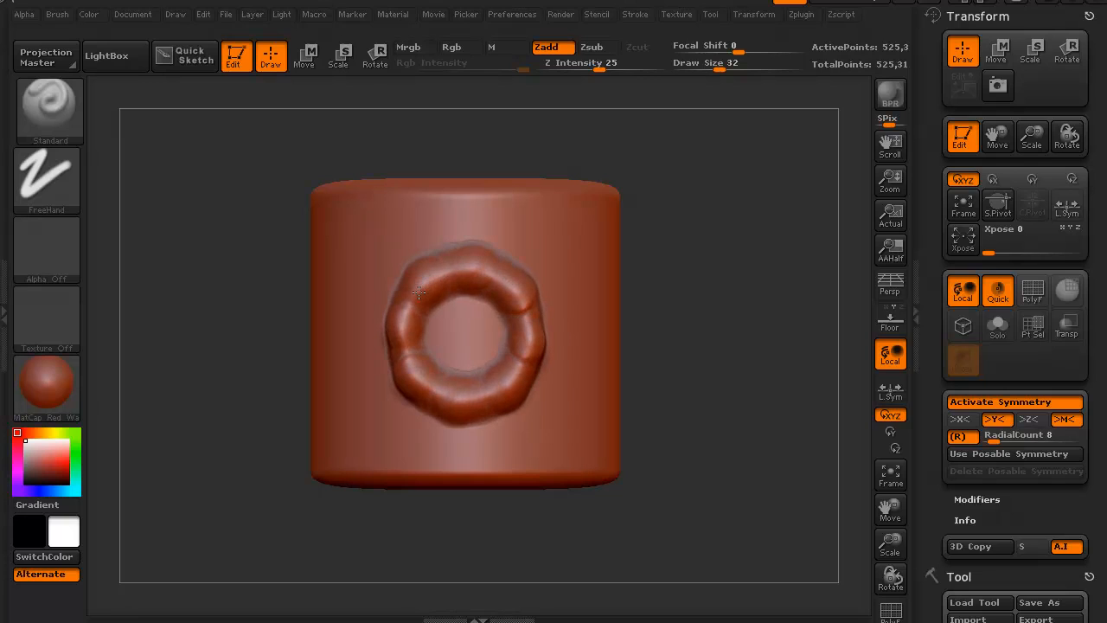
pyautogui.moveTo(411, 364)
pyautogui.mouseDown()
pyautogui.moveTo(499, 380)
pyautogui.moveTo(535, 367)
pyautogui.moveTo(515, 291)
pyautogui.mouseUp()
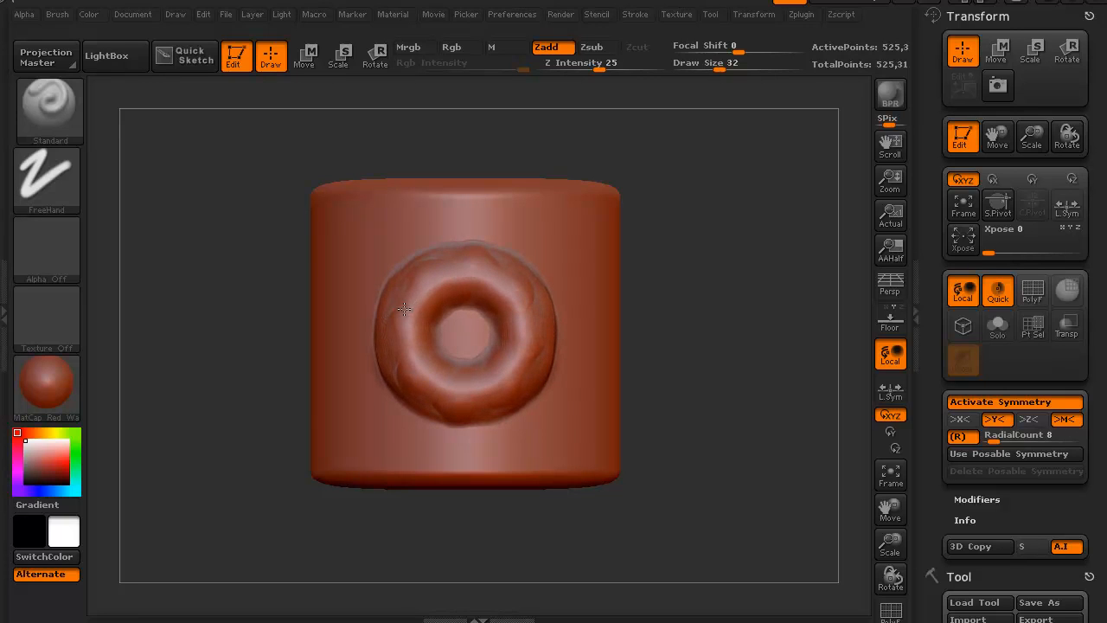
pyautogui.moveTo(416, 378); pyautogui.dragTo(495, 389)
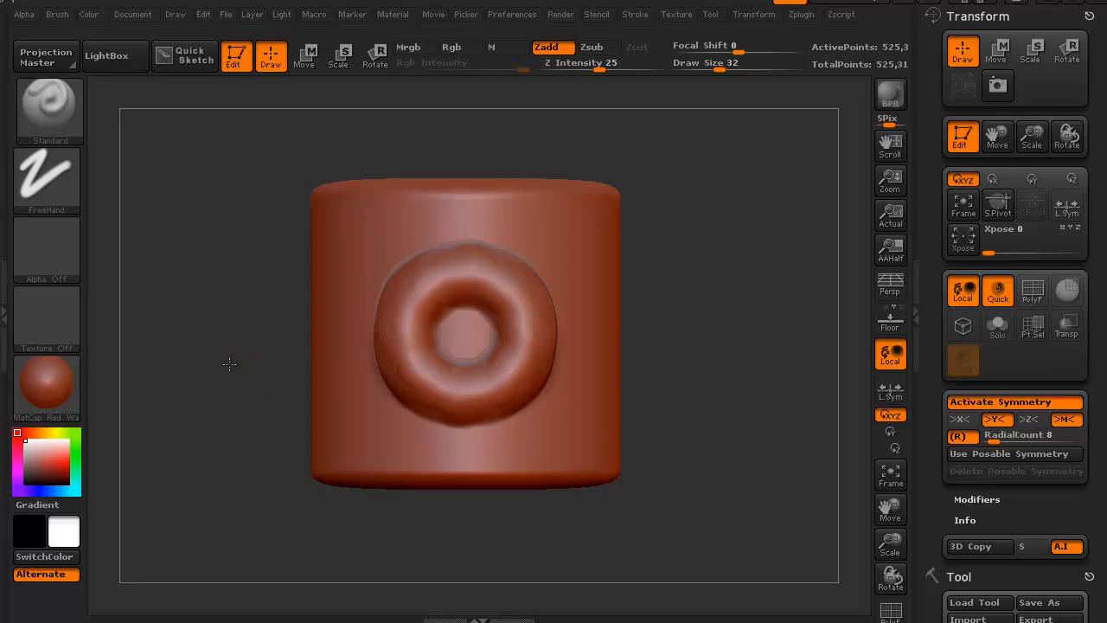
pyautogui.moveTo(229, 364)
pyautogui.mouseDown()
pyautogui.moveTo(299, 366)
pyautogui.moveTo(216, 367)
pyautogui.mouseUp()
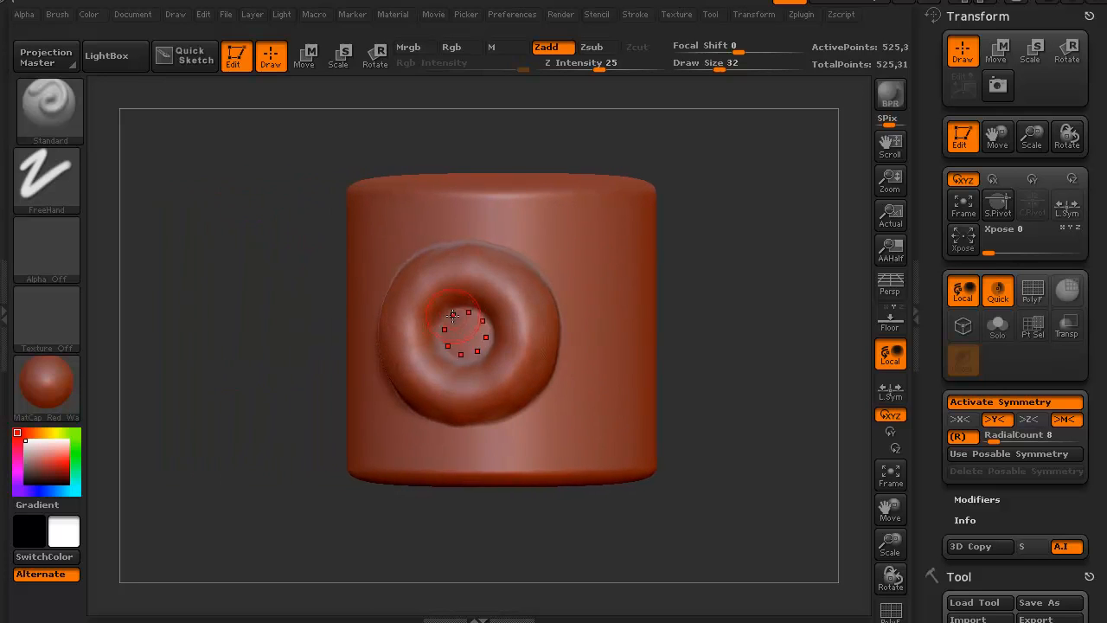
pyautogui.moveTo(227, 326)
pyautogui.mouseDown()
pyautogui.moveTo(208, 329)
pyautogui.moveTo(255, 363)
pyautogui.mouseUp()
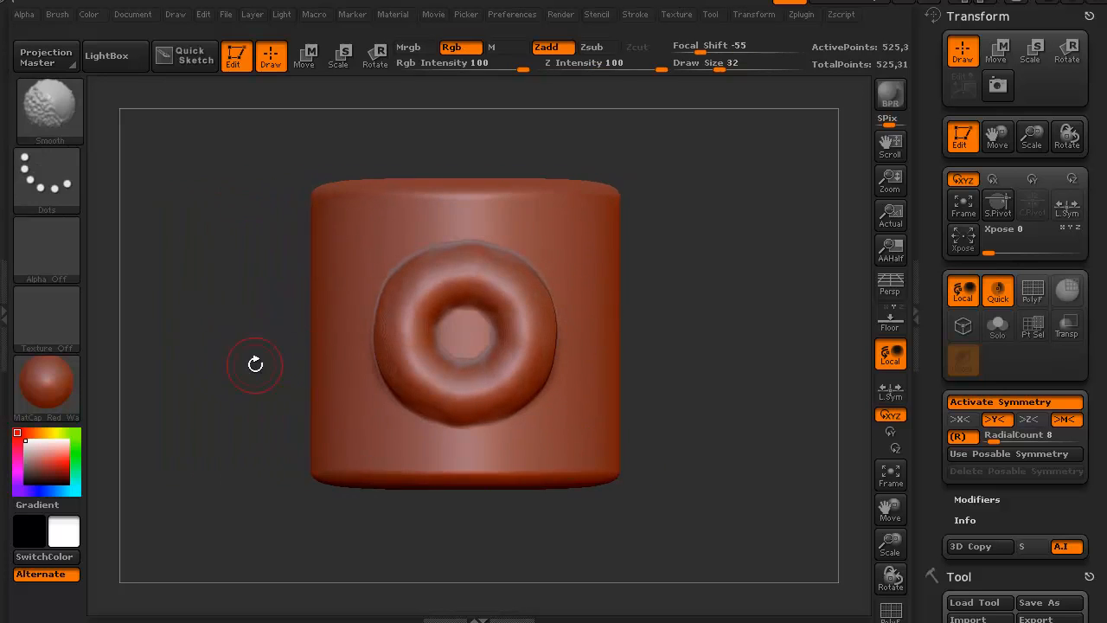
# Switch the radial symmetry to the X axis only and sculpt a raised ring on the cylinder's adjacent side.
pyautogui.moveTo(191, 315)
pyautogui.mouseDown()
pyautogui.moveTo(199, 386)
pyautogui.moveTo(213, 291)
pyautogui.moveTo(265, 295)
pyautogui.mouseUp()
pyautogui.keyDown('shift'); pyautogui.moveTo(140, 331); pyautogui.dragTo(147, 365); pyautogui.keyUp('shift')
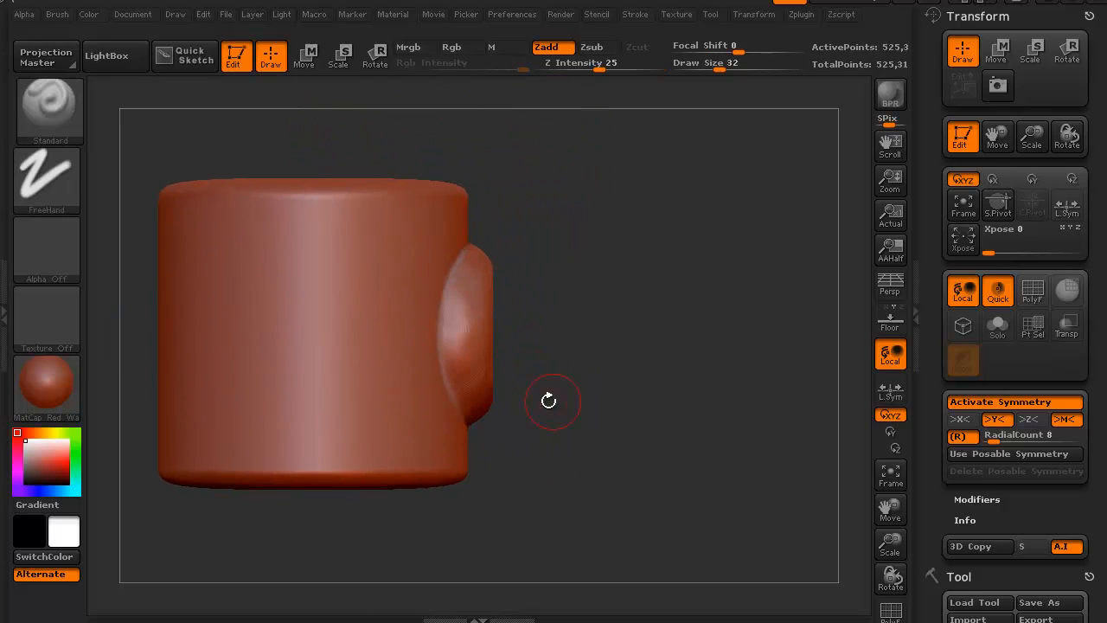
pyautogui.click(960, 418)
pyautogui.click(995, 418)
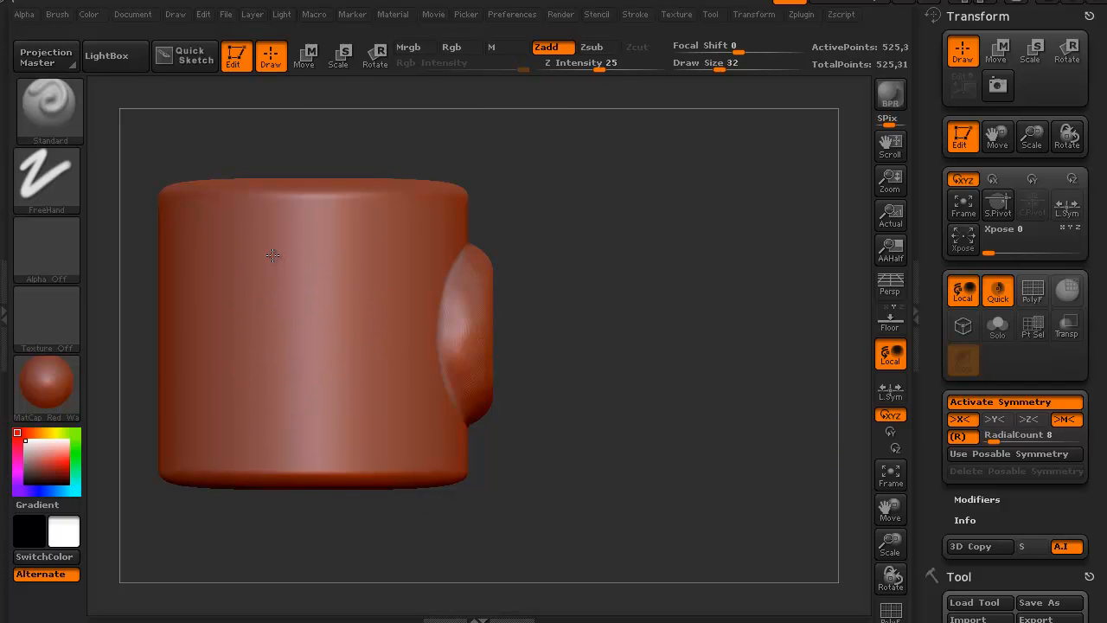
pyautogui.moveTo(275, 260)
pyautogui.mouseDown()
pyautogui.moveTo(339, 257)
pyautogui.moveTo(395, 295)
pyautogui.moveTo(327, 248)
pyautogui.moveTo(262, 268)
pyautogui.mouseUp()
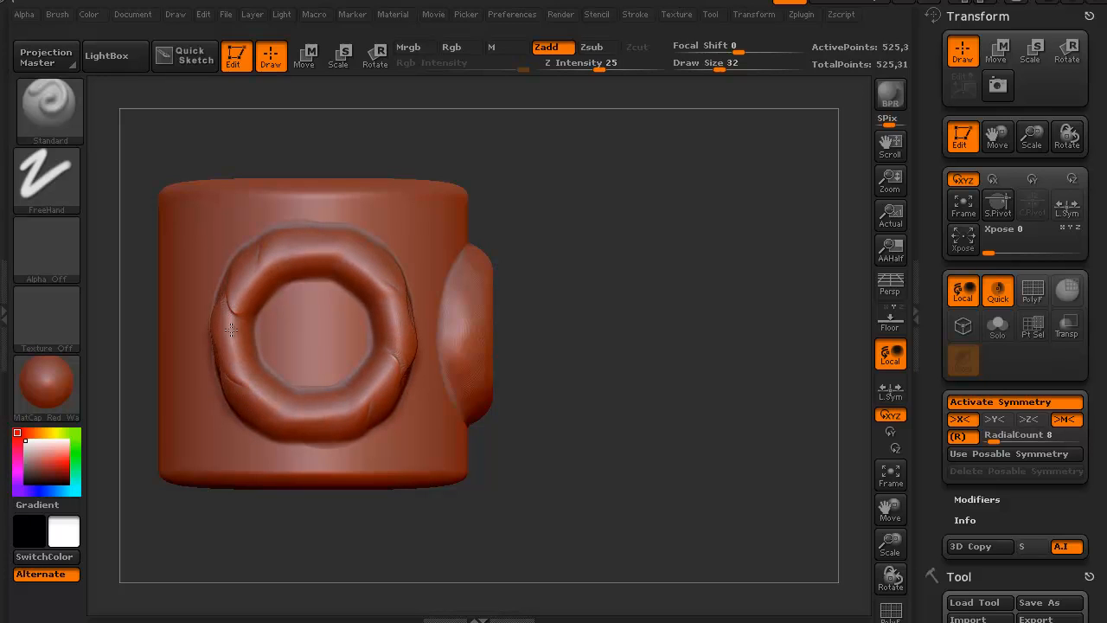
# Thicken the inner edge of the raised ring with X radial symmetry and smooth it.
pyautogui.moveTo(243, 373)
pyautogui.mouseDown()
pyautogui.moveTo(285, 402)
pyautogui.moveTo(360, 394)
pyautogui.mouseUp()
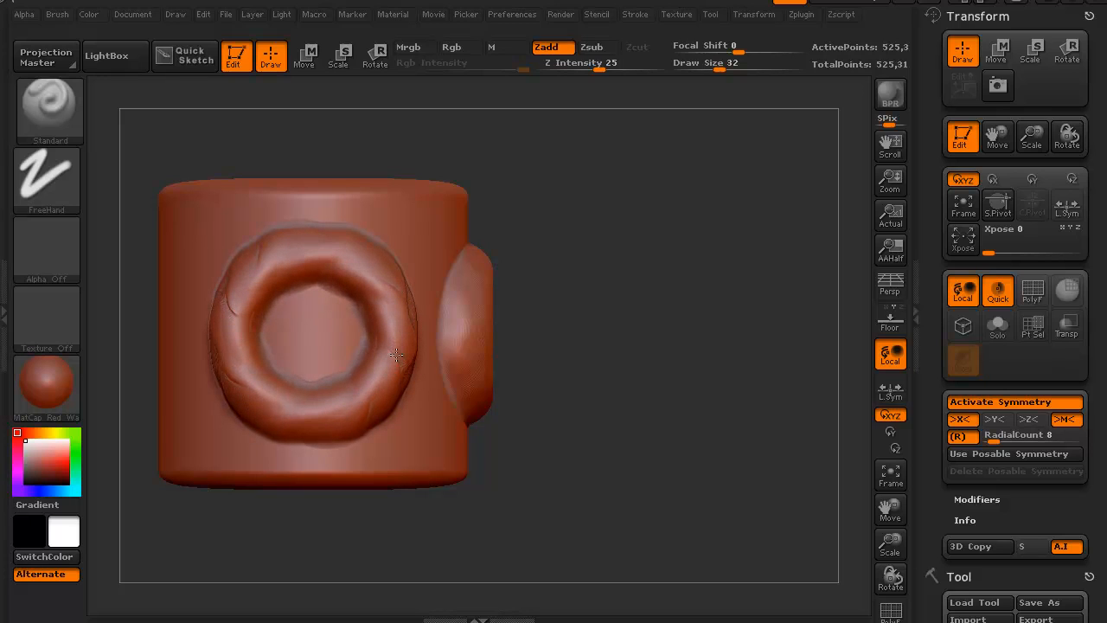
pyautogui.press('shift')
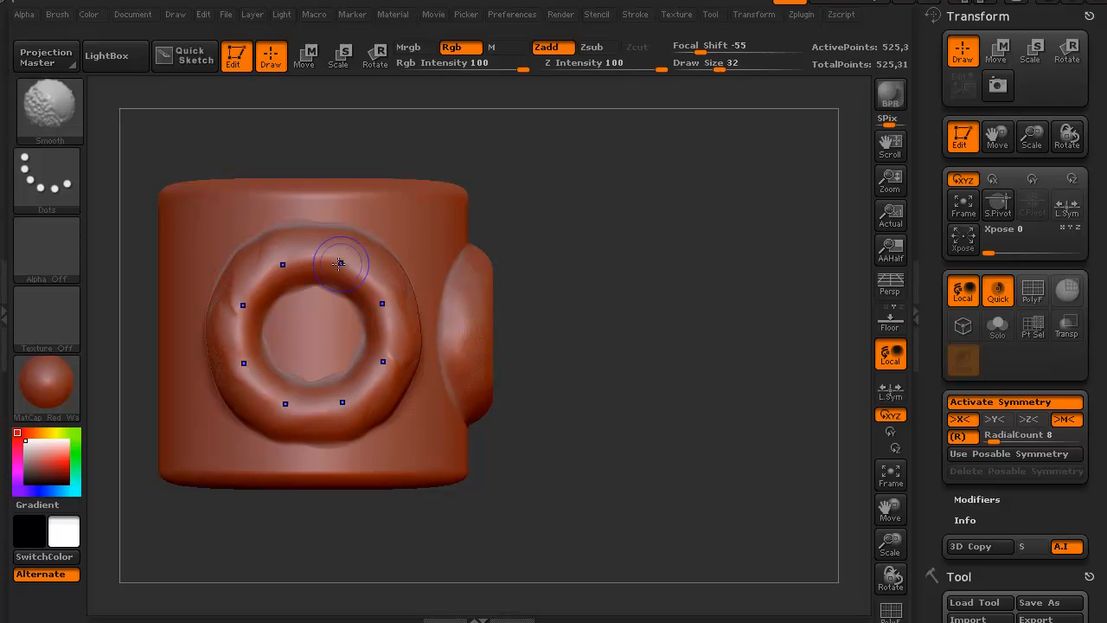
# Switch the radial symmetry to the Z axis only and sculpt a wide raised ring on the cylinder's top cap.
pyautogui.moveTo(629, 448); pyautogui.dragTo(545, 441)
pyautogui.moveTo(182, 389); pyautogui.dragTo(165, 459)
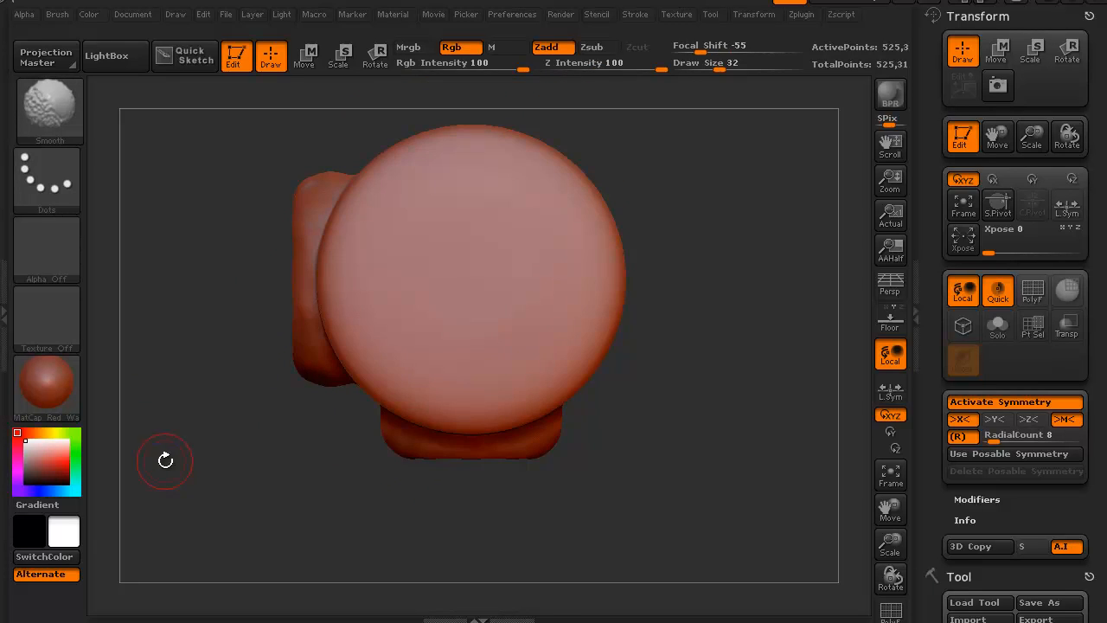
pyautogui.click(960, 418)
pyautogui.click(1028, 419)
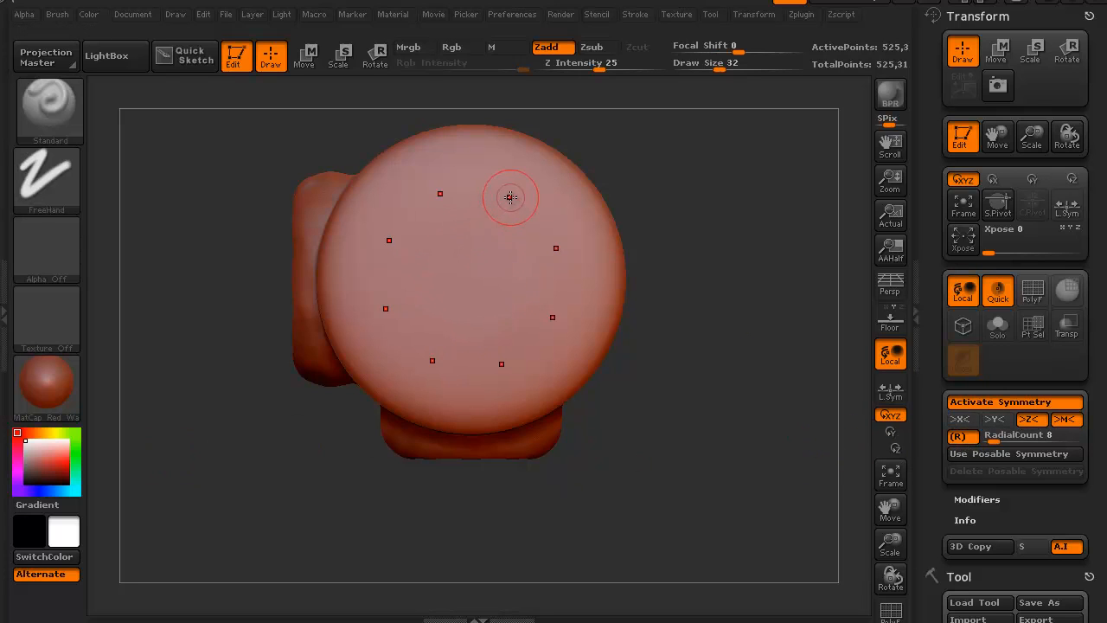
pyautogui.moveTo(511, 178)
pyautogui.mouseDown()
pyautogui.moveTo(561, 233)
pyautogui.moveTo(569, 279)
pyautogui.moveTo(558, 344)
pyautogui.moveTo(499, 382)
pyautogui.moveTo(434, 378)
pyautogui.moveTo(372, 319)
pyautogui.mouseUp()
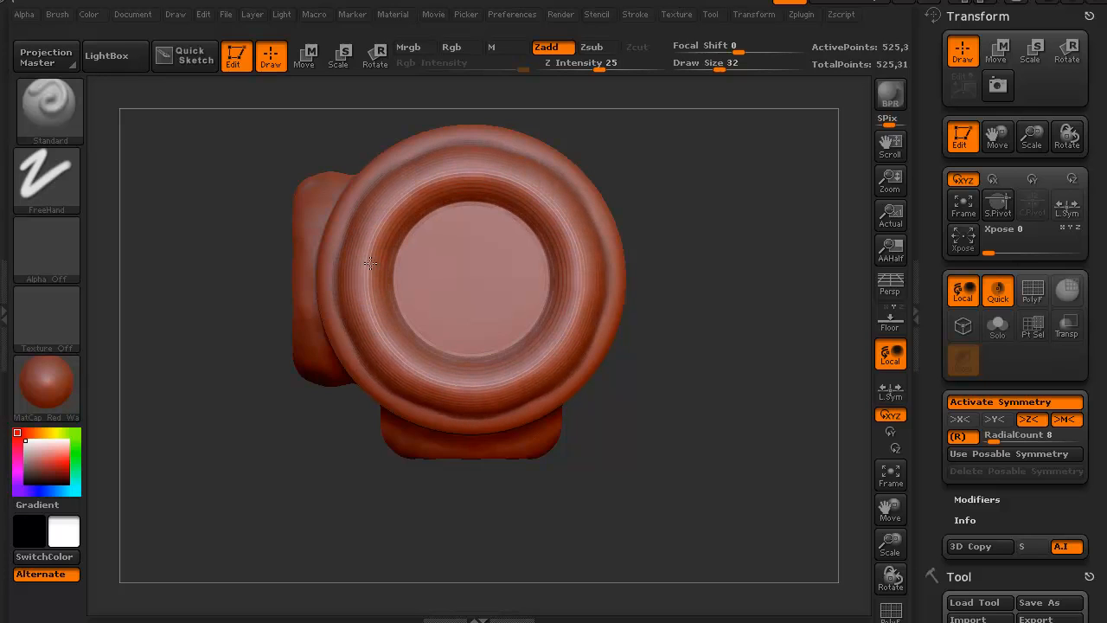
pyautogui.moveTo(369, 262)
pyautogui.mouseDown()
pyautogui.moveTo(382, 227)
pyautogui.moveTo(417, 196)
pyautogui.moveTo(510, 185)
pyautogui.moveTo(548, 227)
pyautogui.moveTo(536, 312)
pyautogui.moveTo(511, 344)
pyautogui.moveTo(538, 328)
pyautogui.mouseUp()
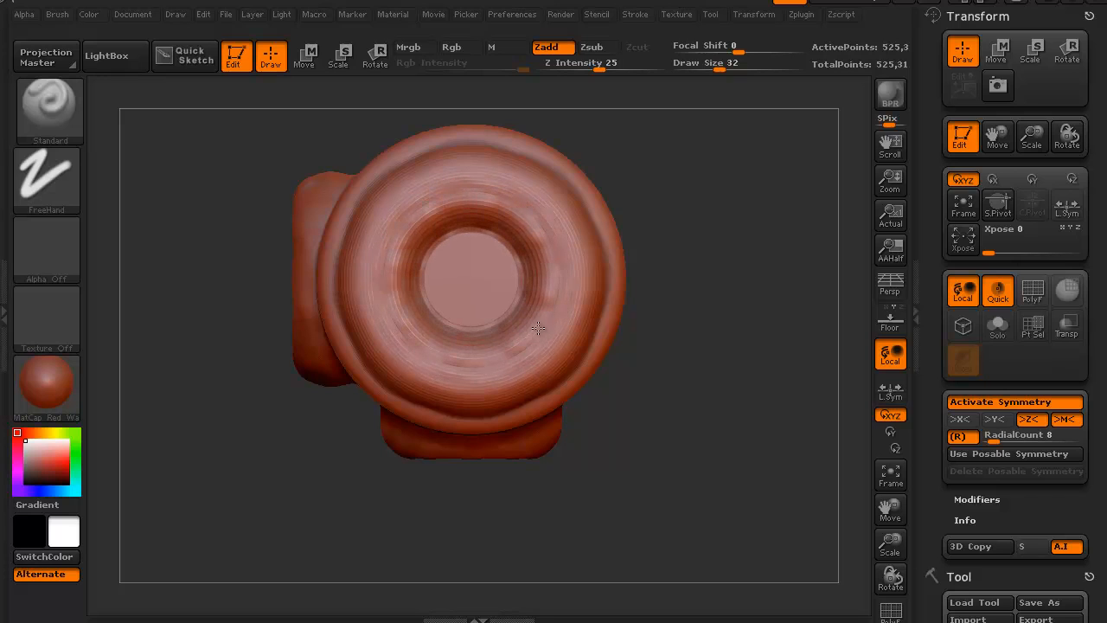
pyautogui.moveTo(547, 252)
pyautogui.mouseDown()
pyautogui.moveTo(506, 217)
pyautogui.moveTo(411, 217)
pyautogui.mouseUp()
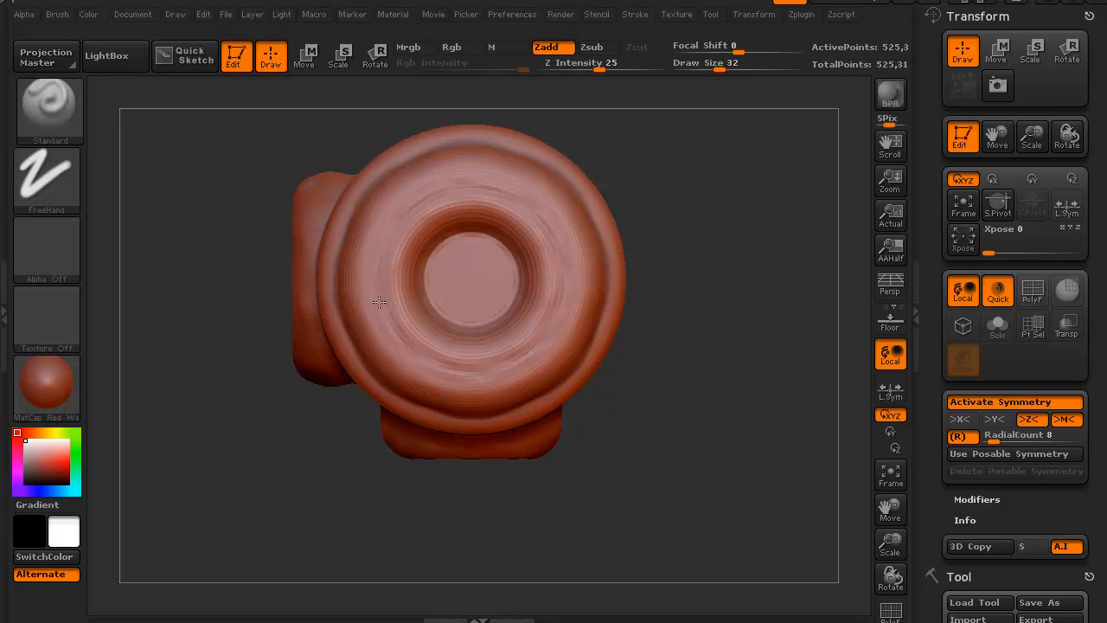
pyautogui.moveTo(569, 342); pyautogui.dragTo(556, 236)
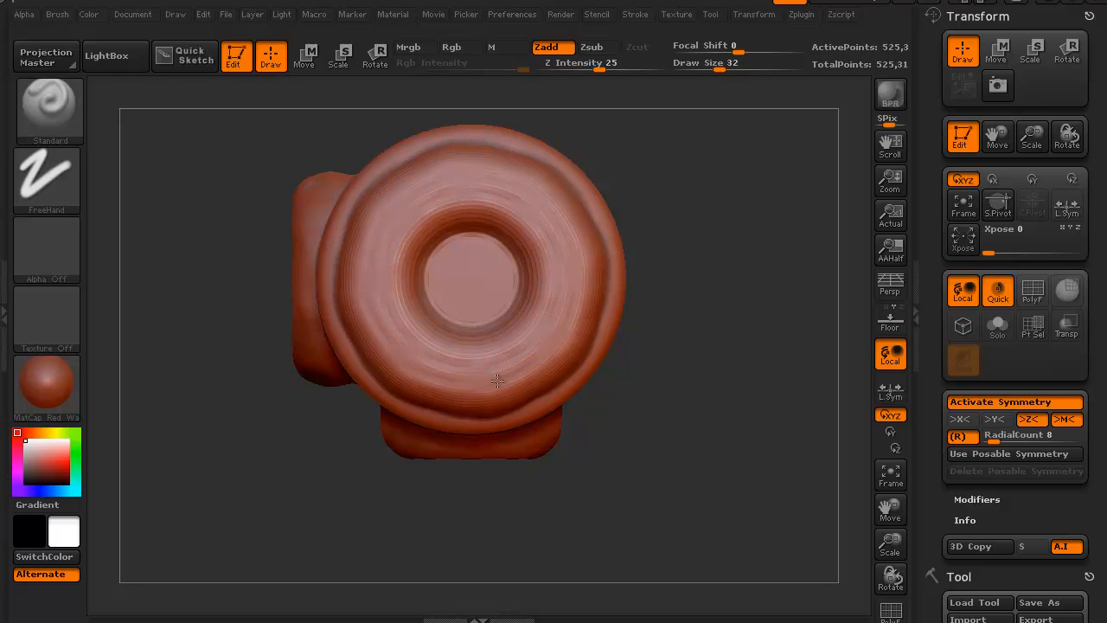
# Try adding large radial bumps around the cylinder's side and lower edge at Draw Size 32.
pyautogui.moveTo(288, 467)
pyautogui.mouseDown()
pyautogui.moveTo(230, 313)
pyautogui.moveTo(219, 365)
pyautogui.moveTo(204, 379)
pyautogui.moveTo(187, 326)
pyautogui.moveTo(202, 444)
pyautogui.moveTo(272, 444)
pyautogui.moveTo(281, 425)
pyautogui.moveTo(202, 403)
pyautogui.moveTo(161, 421)
pyautogui.moveTo(185, 474)
pyautogui.moveTo(164, 427)
pyautogui.moveTo(173, 378)
pyautogui.moveTo(163, 431)
pyautogui.moveTo(176, 539)
pyautogui.moveTo(166, 554)
pyautogui.moveTo(133, 368)
pyautogui.moveTo(154, 317)
pyautogui.moveTo(137, 346)
pyautogui.moveTo(230, 302)
pyautogui.moveTo(210, 438)
pyautogui.moveTo(221, 261)
pyautogui.moveTo(214, 293)
pyautogui.mouseUp()
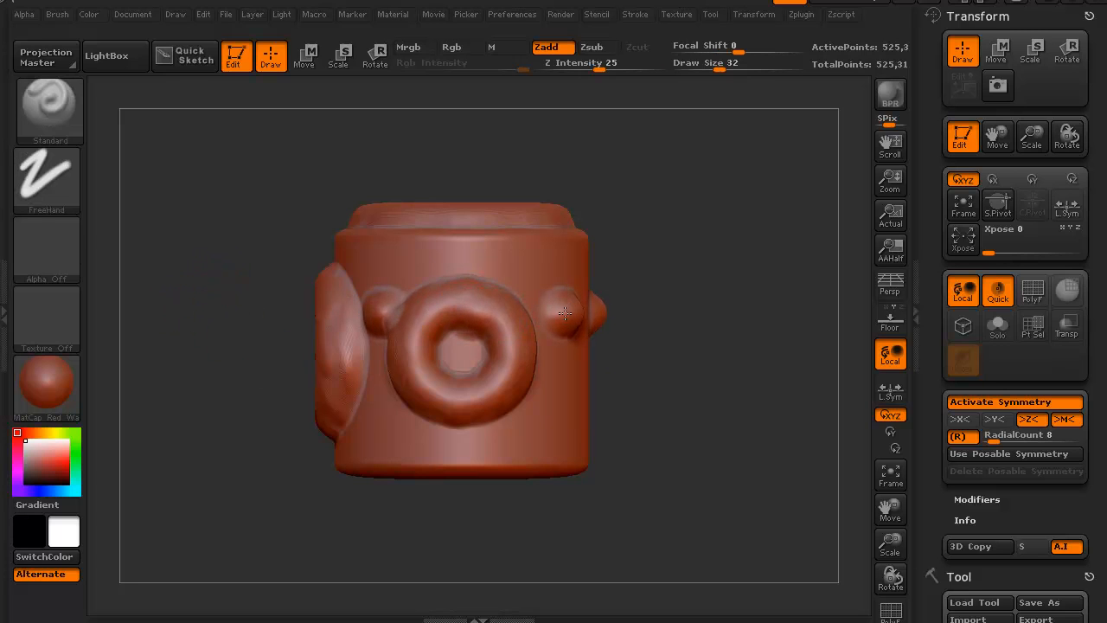
pyautogui.moveTo(221, 243); pyautogui.dragTo(563, 446)
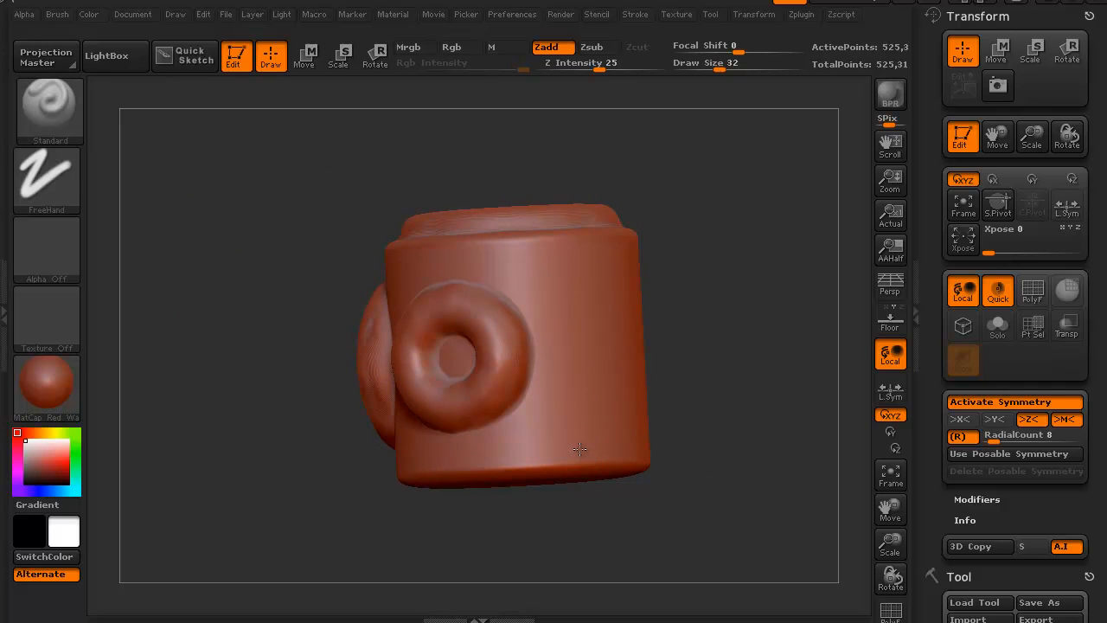
pyautogui.click(579, 448)
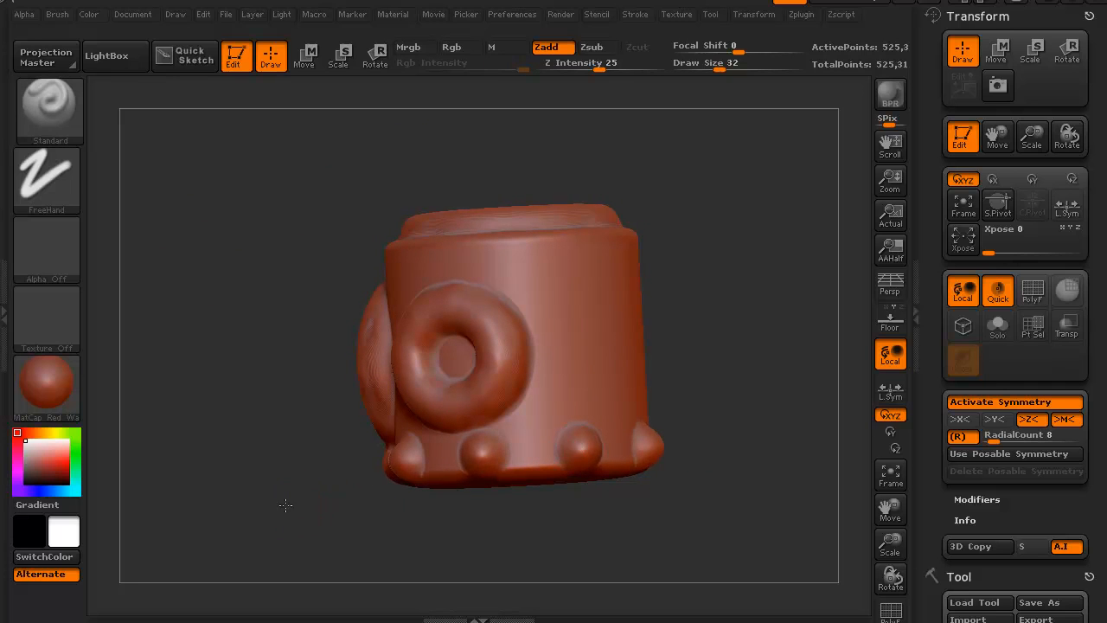
# Reduce the brush size and add rows of small bumps around the cylinder's lower and upper edges with Z radial symmetry.
pyautogui.moveTo(286, 504); pyautogui.dragTo(181, 438)
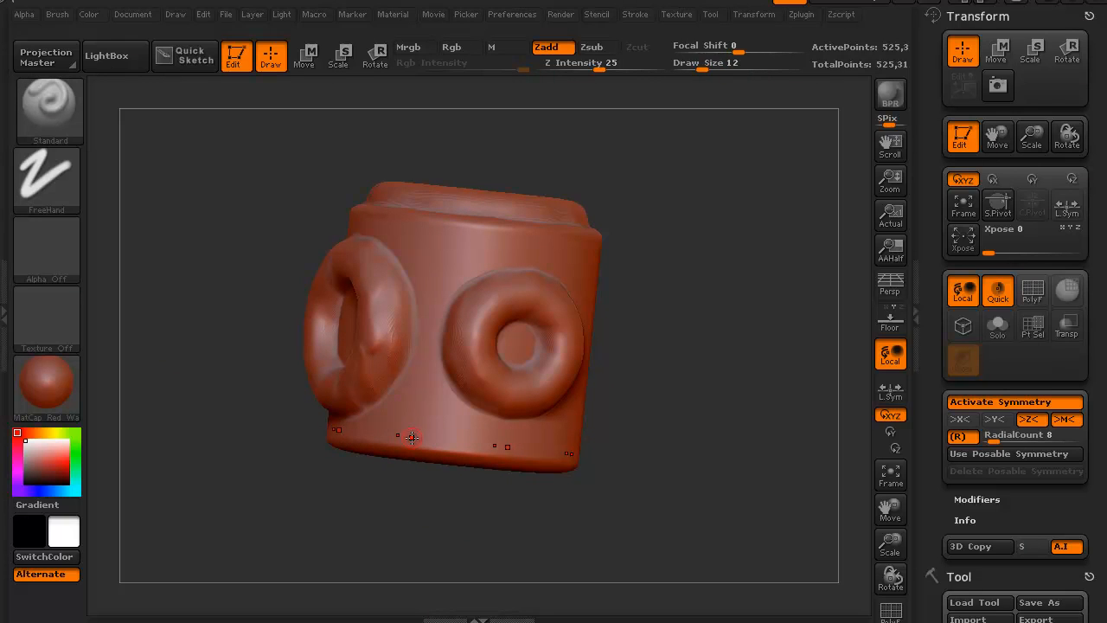
pyautogui.click(460, 443)
pyautogui.moveTo(242, 517); pyautogui.dragTo(288, 534)
pyautogui.click(463, 237)
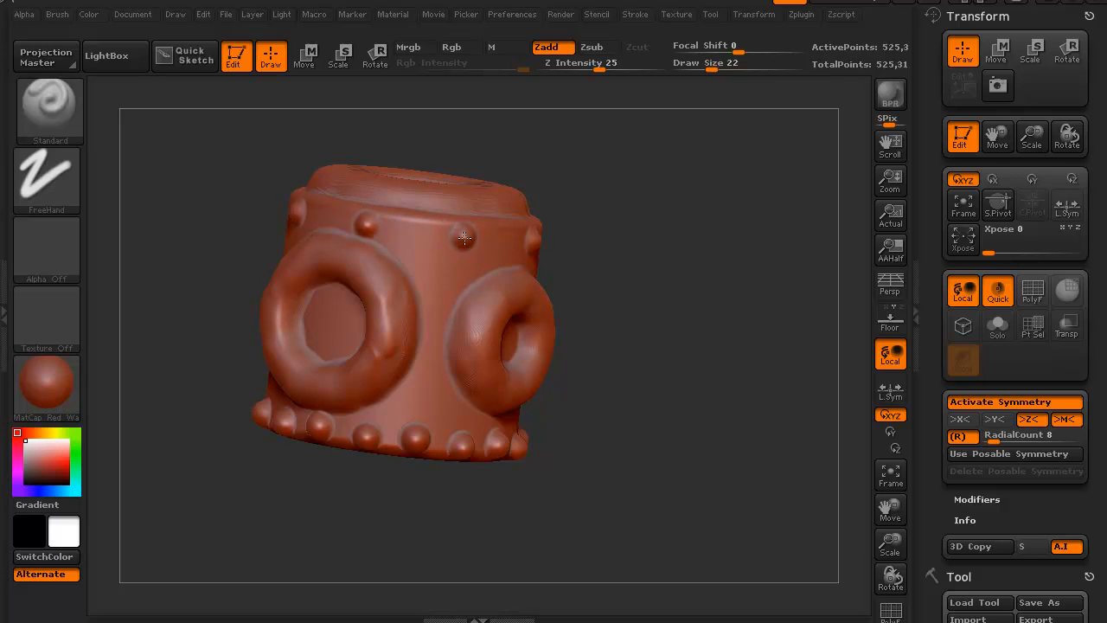
pyautogui.click(418, 235)
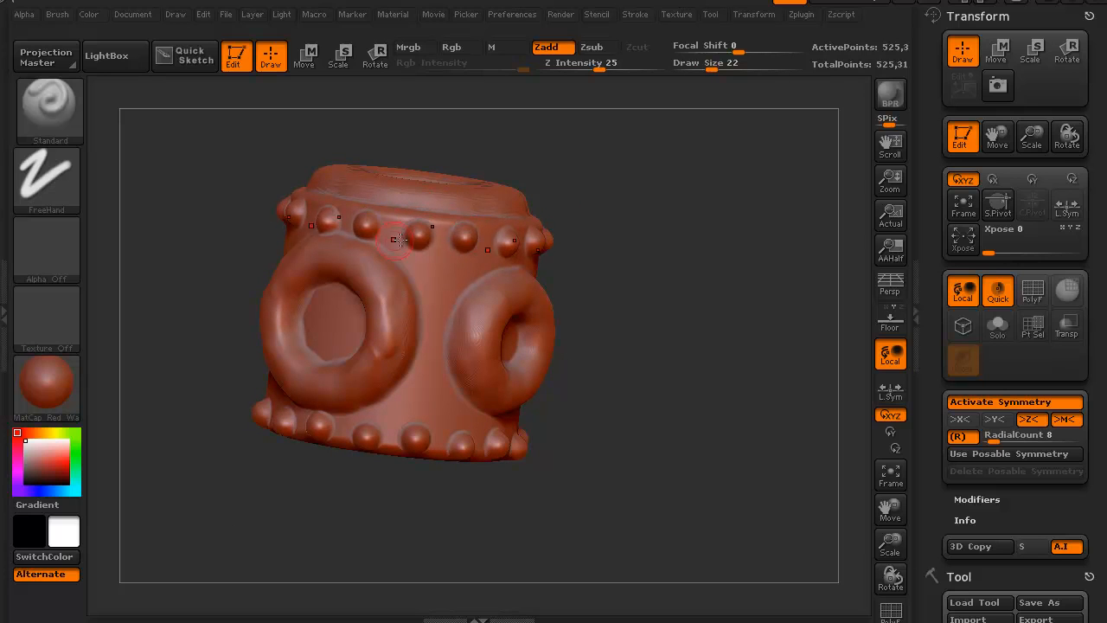
pyautogui.moveTo(259, 485)
pyautogui.mouseDown()
pyautogui.moveTo(223, 511)
pyautogui.moveTo(177, 490)
pyautogui.moveTo(181, 504)
pyautogui.moveTo(168, 506)
pyautogui.moveTo(244, 486)
pyautogui.moveTo(218, 521)
pyautogui.mouseUp()
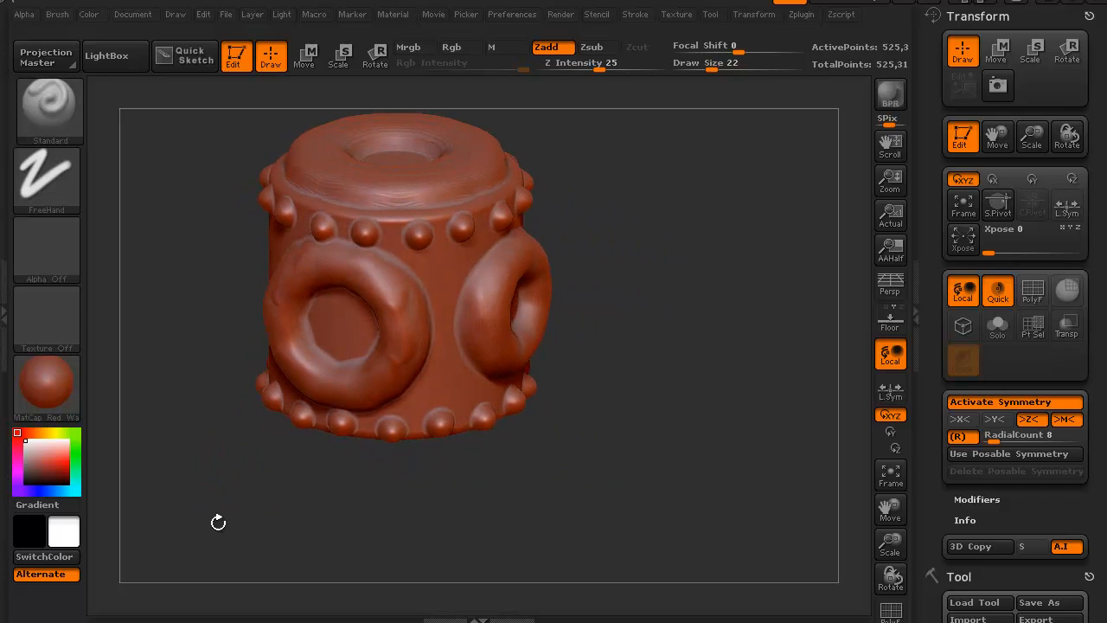
pyautogui.moveTo(208, 436); pyautogui.dragTo(210, 458)
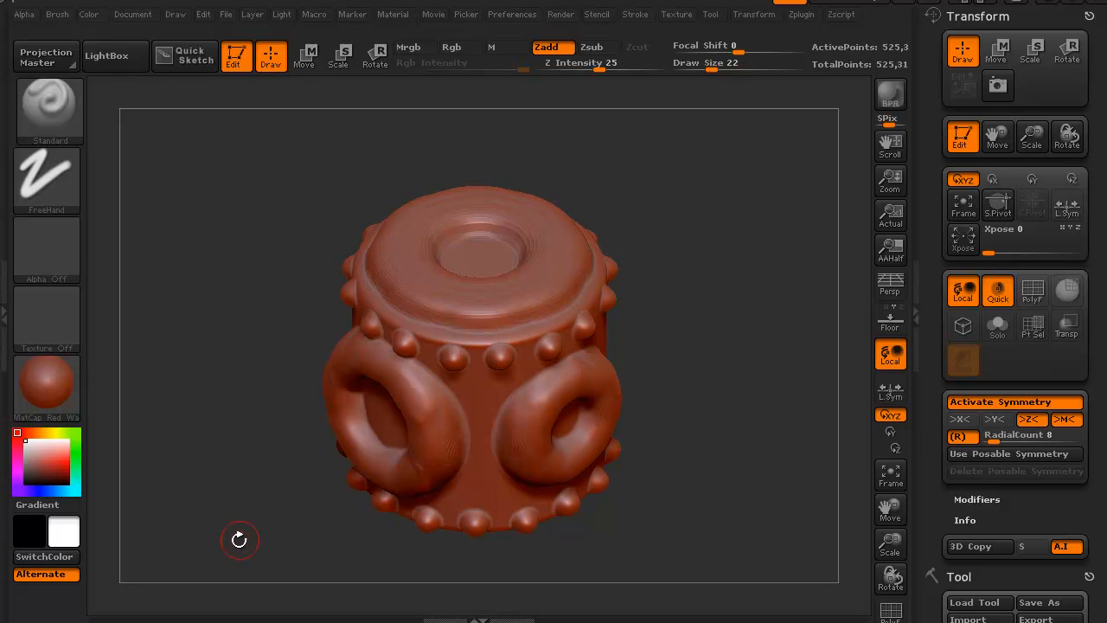
pyautogui.moveTo(237, 536); pyautogui.dragTo(240, 451)
pyautogui.keyDown('alt'); pyautogui.moveTo(252, 489); pyautogui.dragTo(235, 395); pyautogui.keyUp('alt')
pyautogui.moveTo(248, 281); pyautogui.dragTo(242, 438)
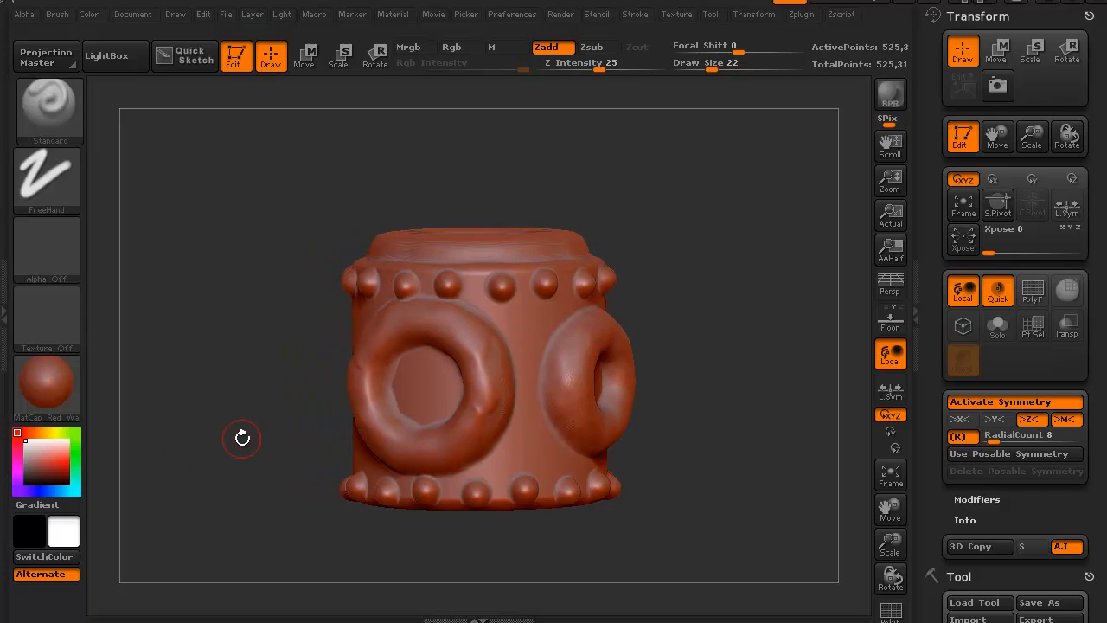